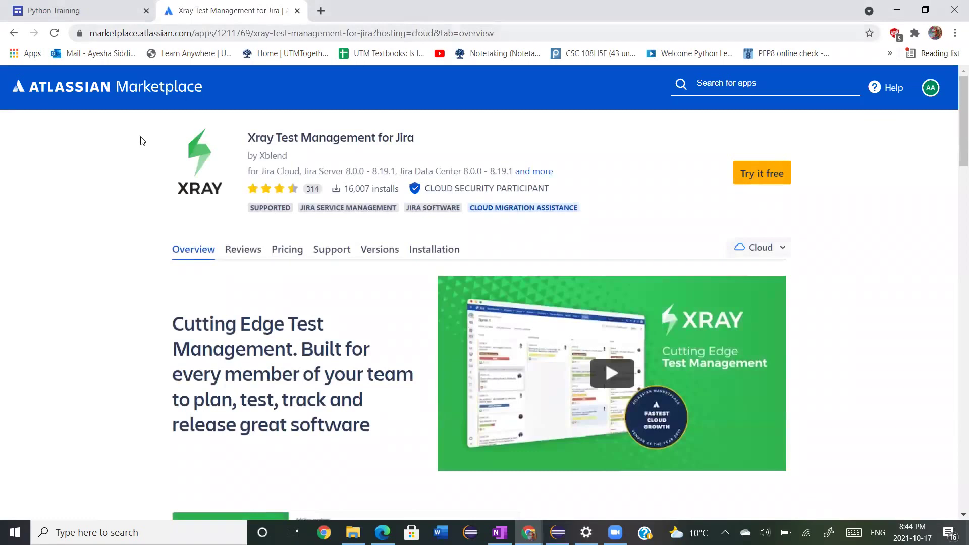
Start the Cloud free trial of Xray Test Management for Jira, and dismiss the Add to Jira dialog.
left_click(780, 174)
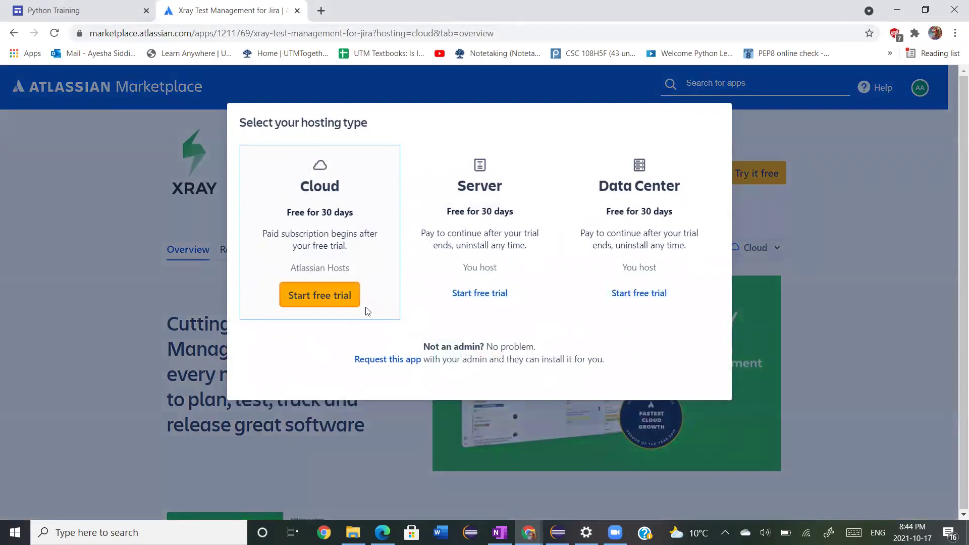
left_click(342, 303)
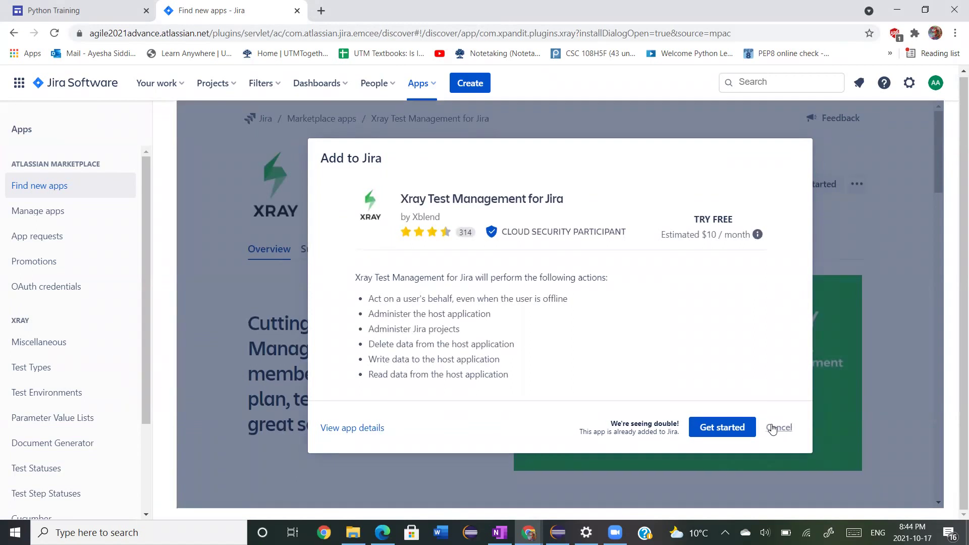
left_click(773, 428)
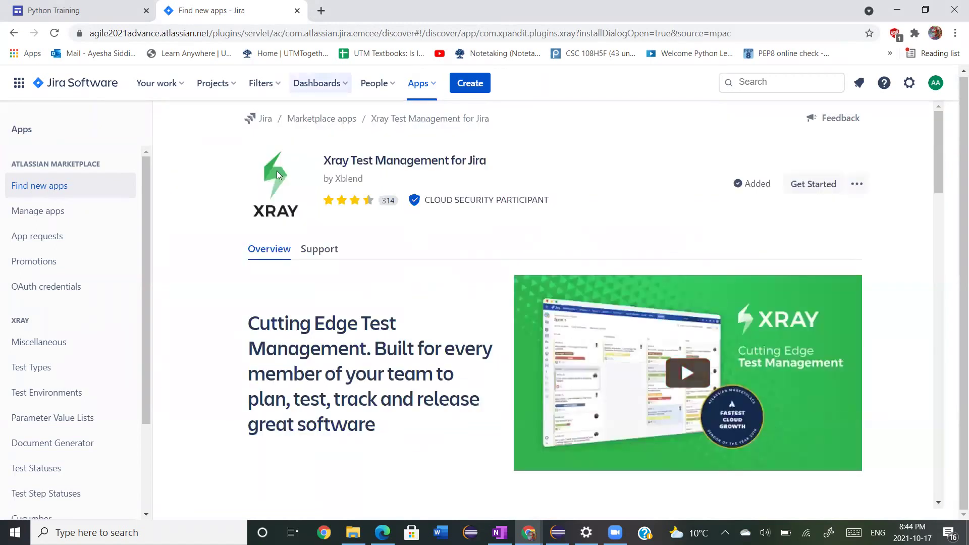
Start a new Jira project from the Scrum software development template as a company-managed project.
left_click(233, 94)
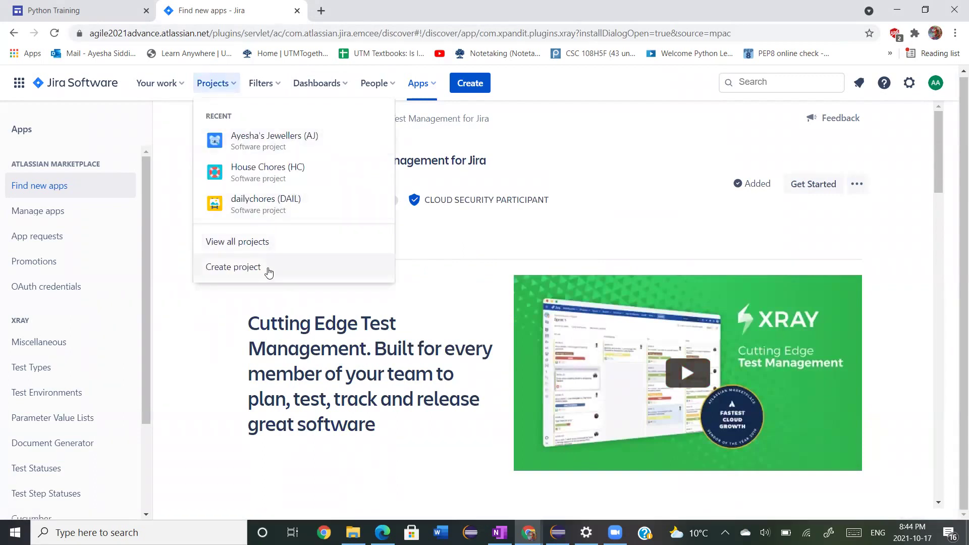
left_click(267, 271)
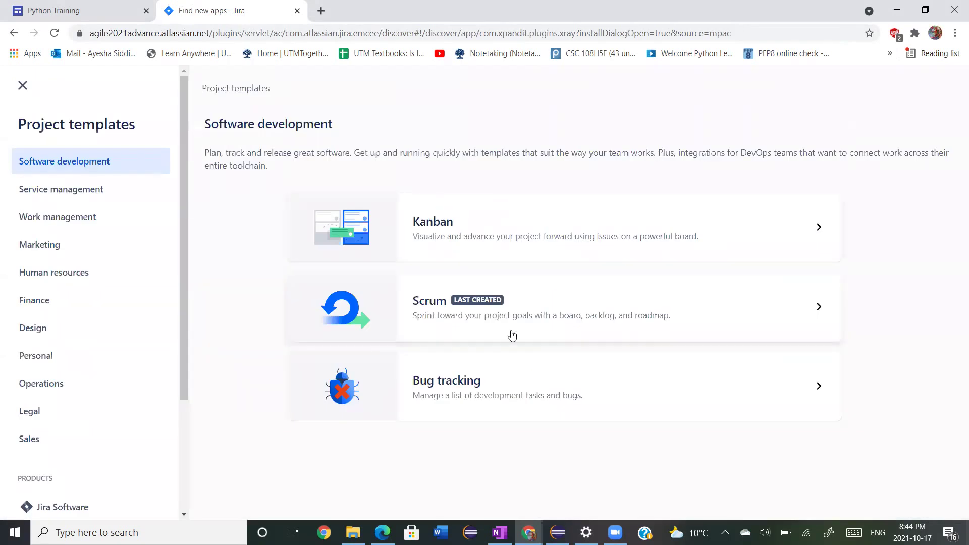
left_click(401, 314)
scroll(487, 430, "down", 1)
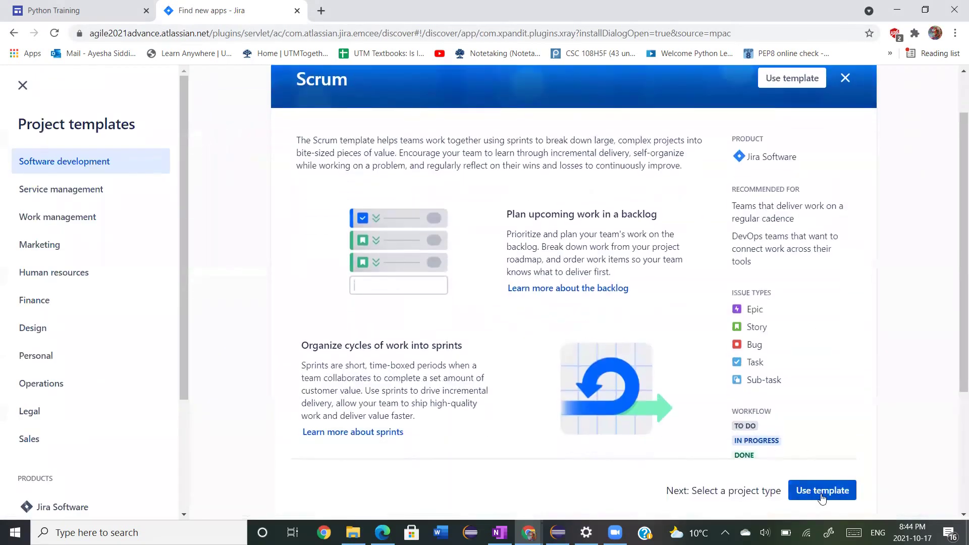
left_click(822, 489)
scroll(576, 417, "down", 1)
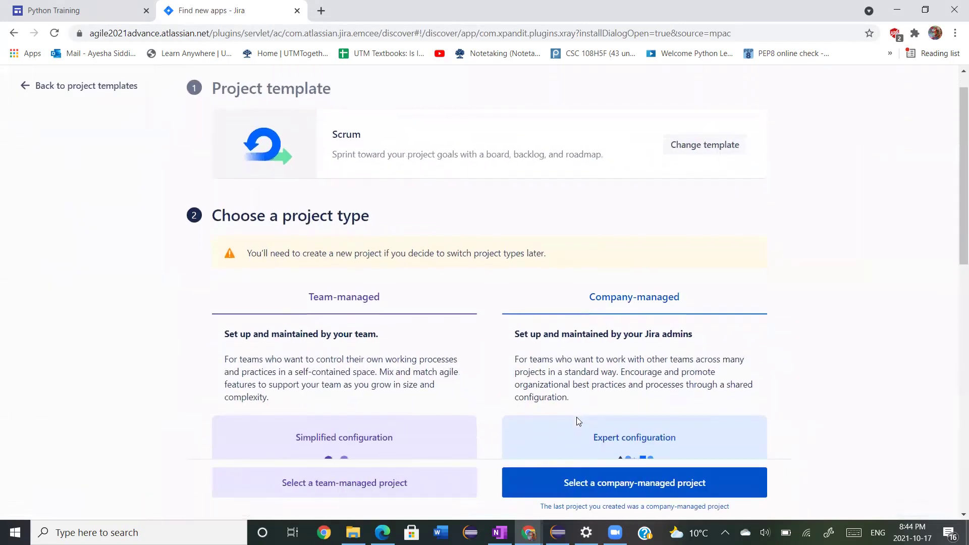
scroll(639, 480, "down", 5)
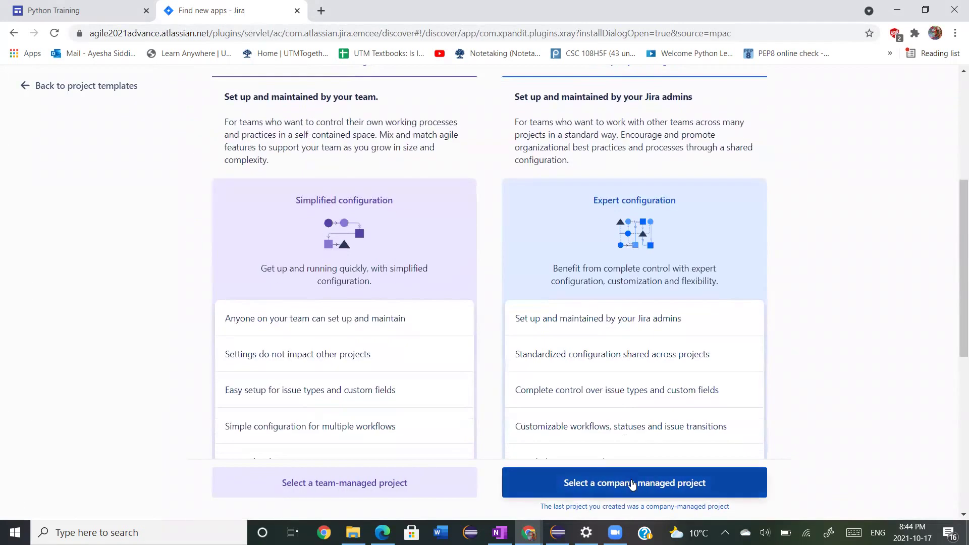
left_click(628, 481)
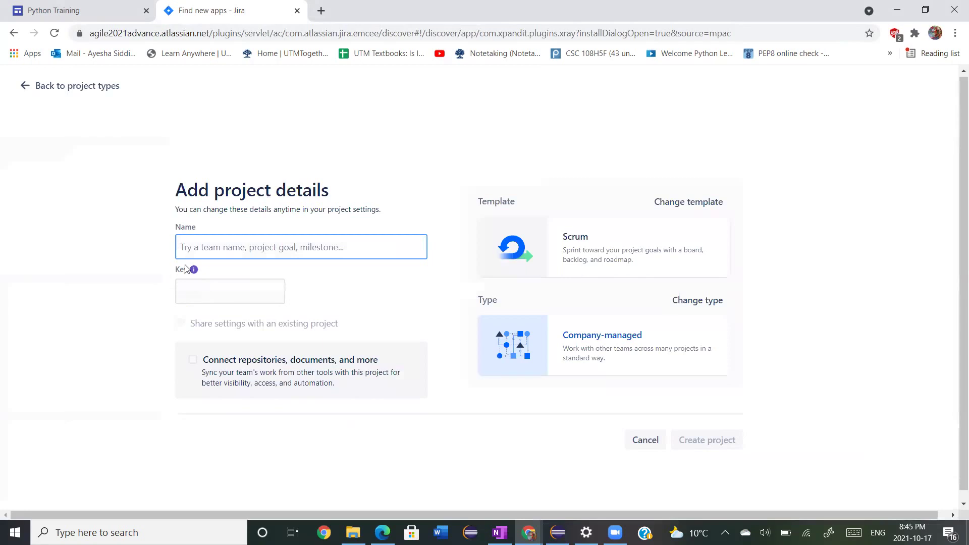
Name the project "Python Essentials Training Website" and create it.
type("Python Esse")
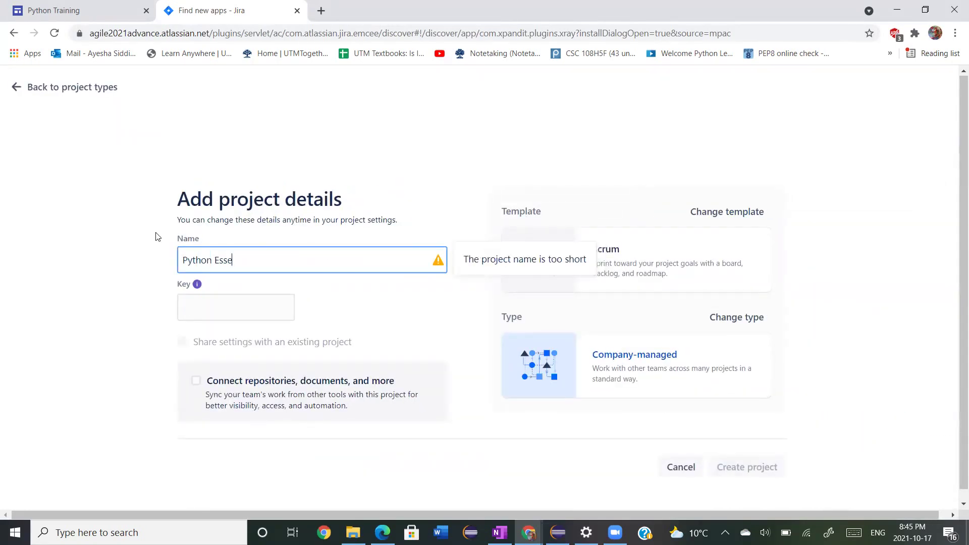
type("ntials ")
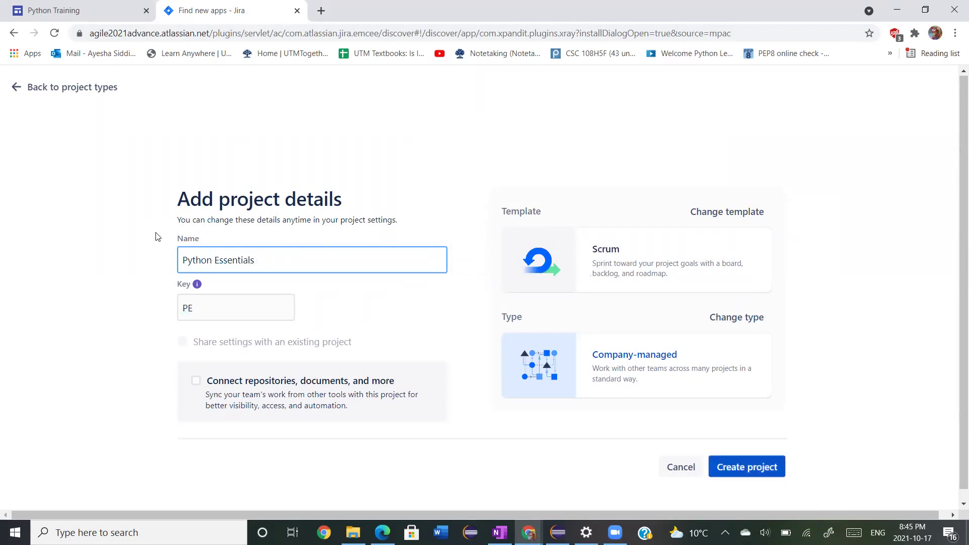
type(" raining Website")
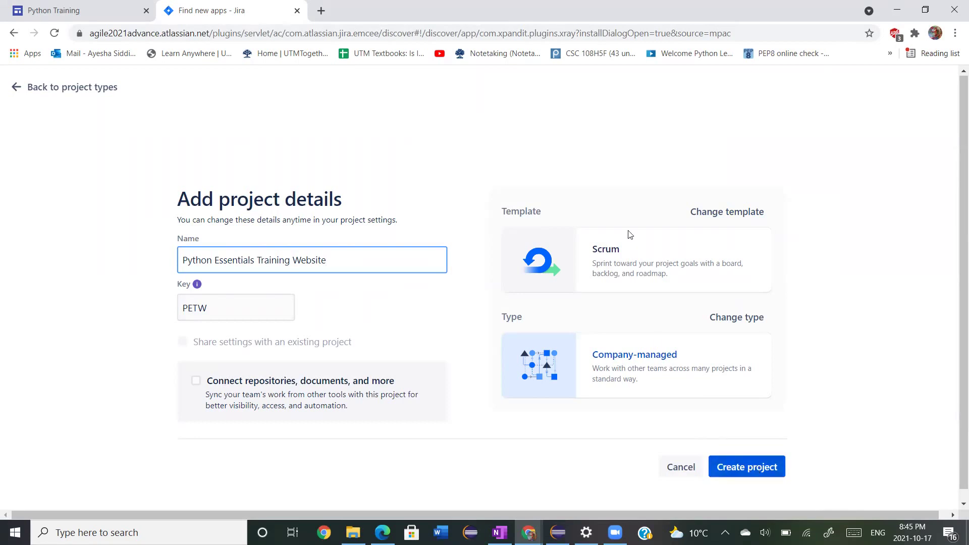
left_click(746, 465)
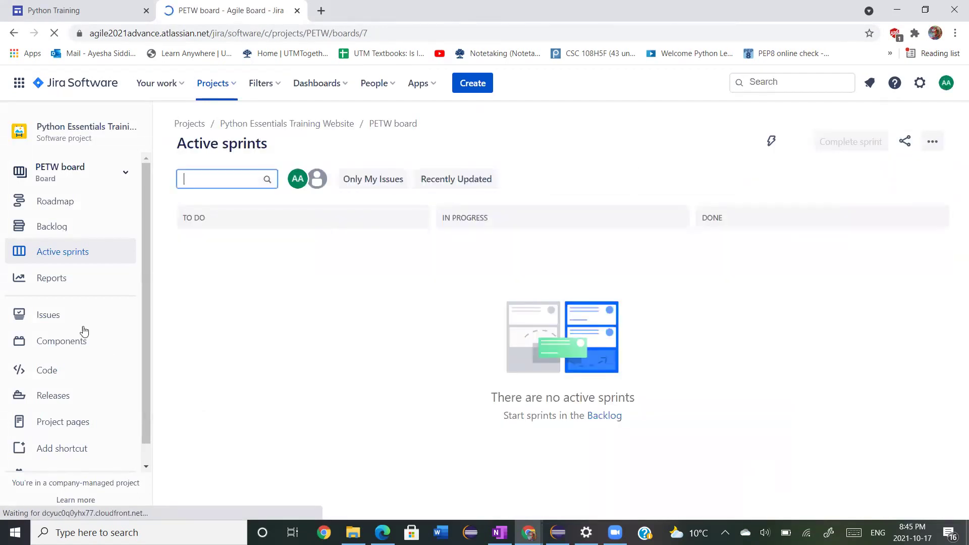
From the project's backlog, start a new Story issue with the summary "Create a webpage for Python Essentials Training Website".
left_click(37, 230)
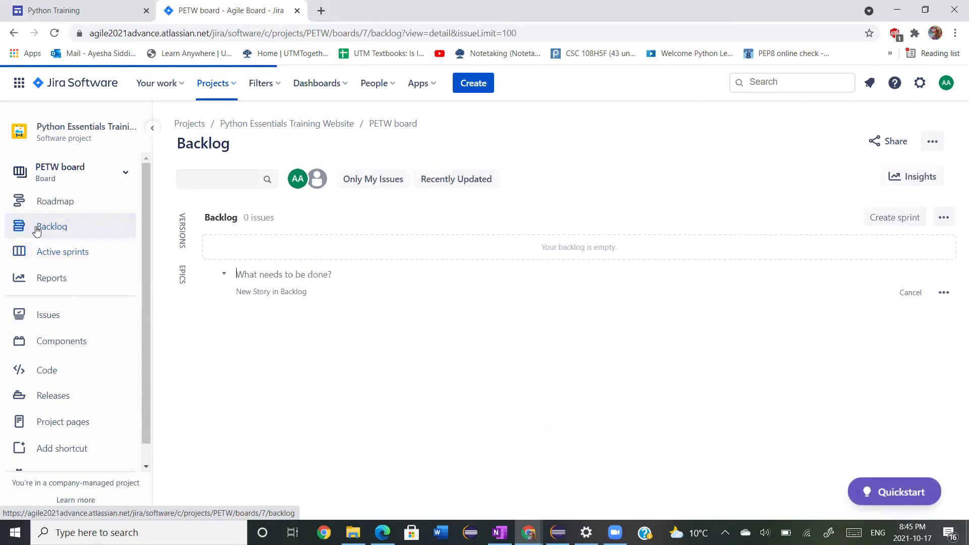
left_click(478, 83)
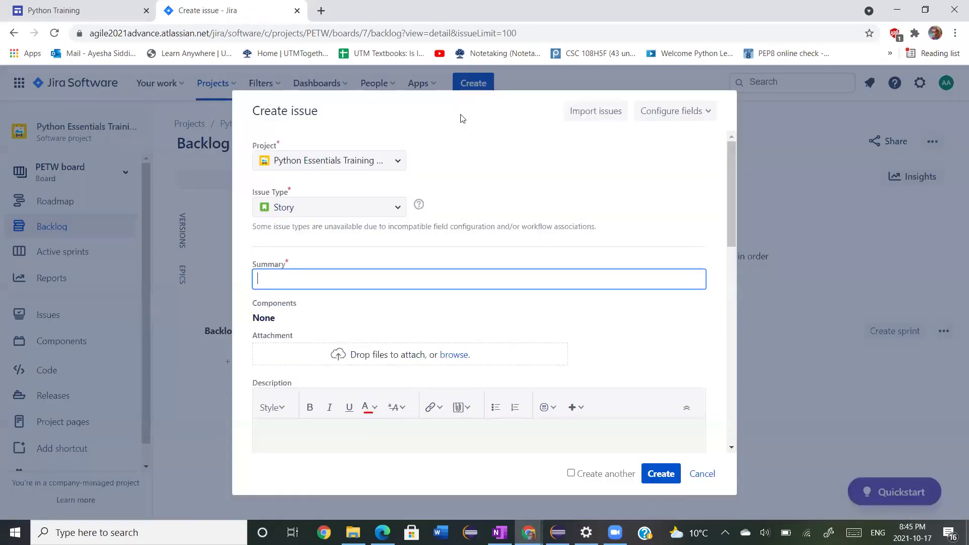
scroll(313, 228, "up", 3)
scroll(311, 230, "right", 2)
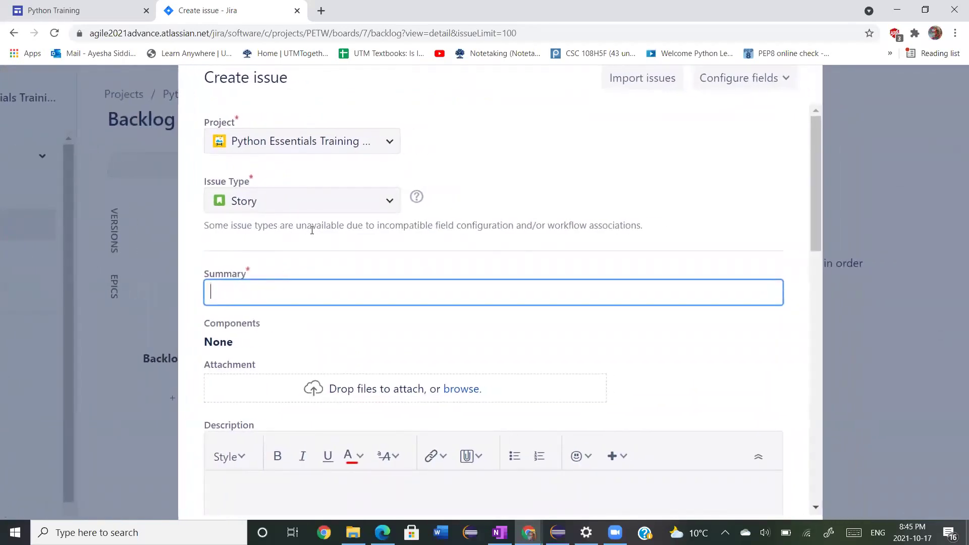
type("Creat")
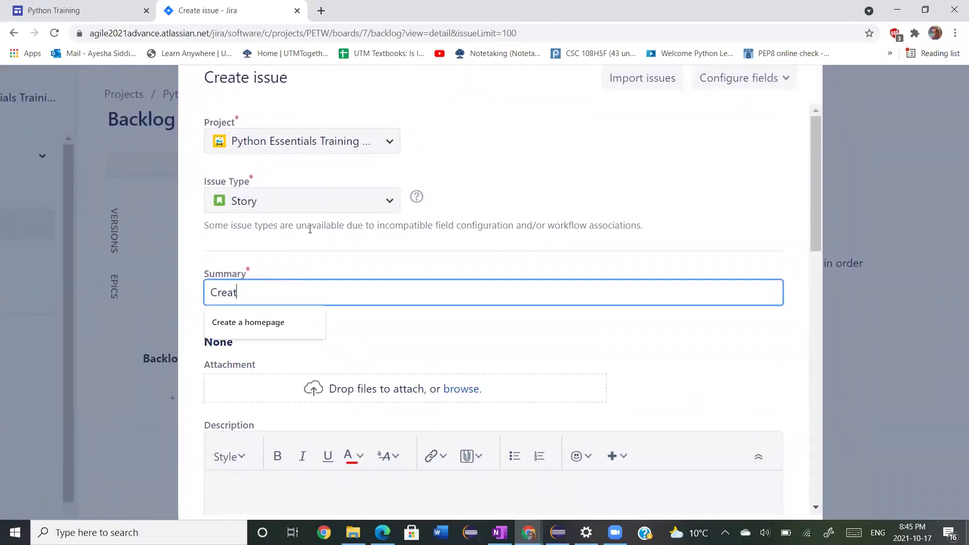
type("e a webp")
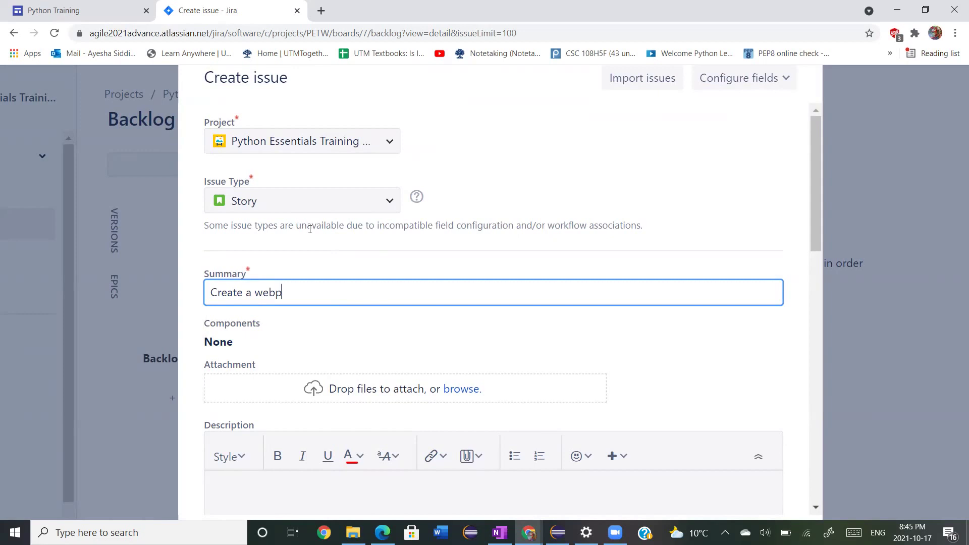
type("age for Python Essentials Training ")
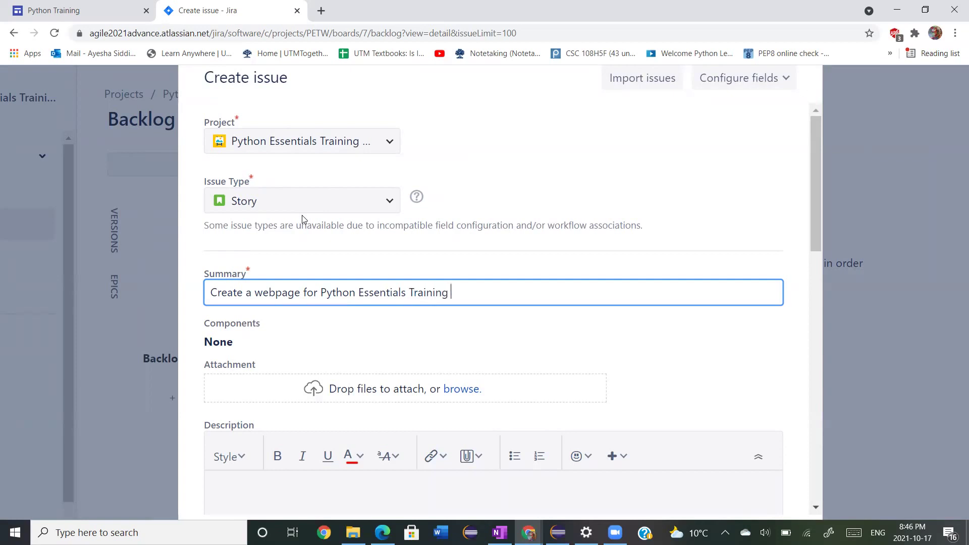
type("Website")
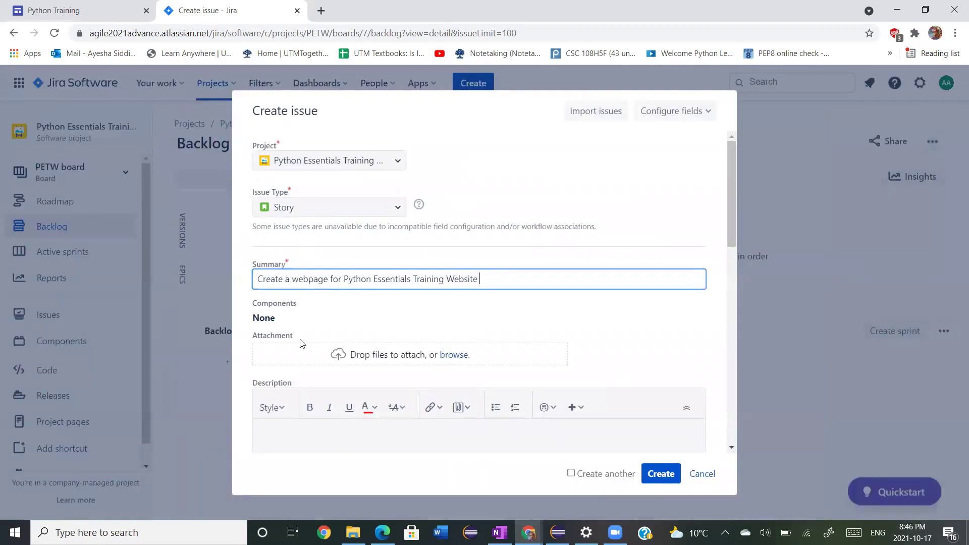
Ready the issue's description for input, and consult the enlarged Aha! user story template among the Google image results.
scroll(264, 410, "down", 1)
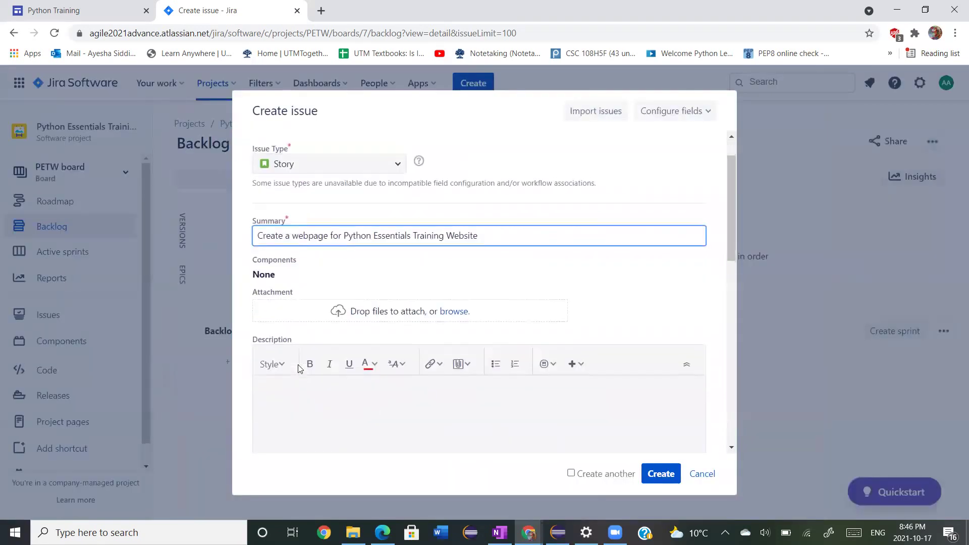
left_click(300, 396)
scroll(299, 396, "down", 2)
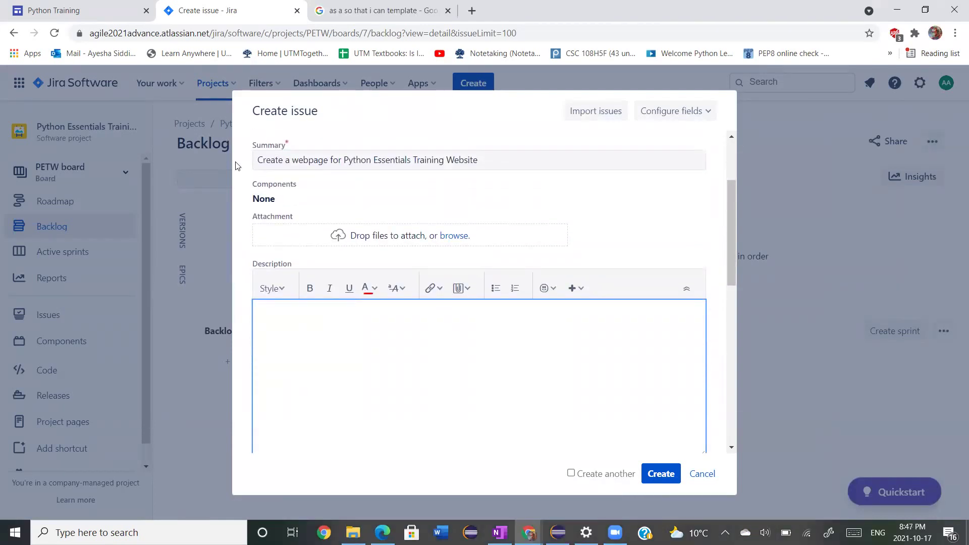
left_click(328, 21)
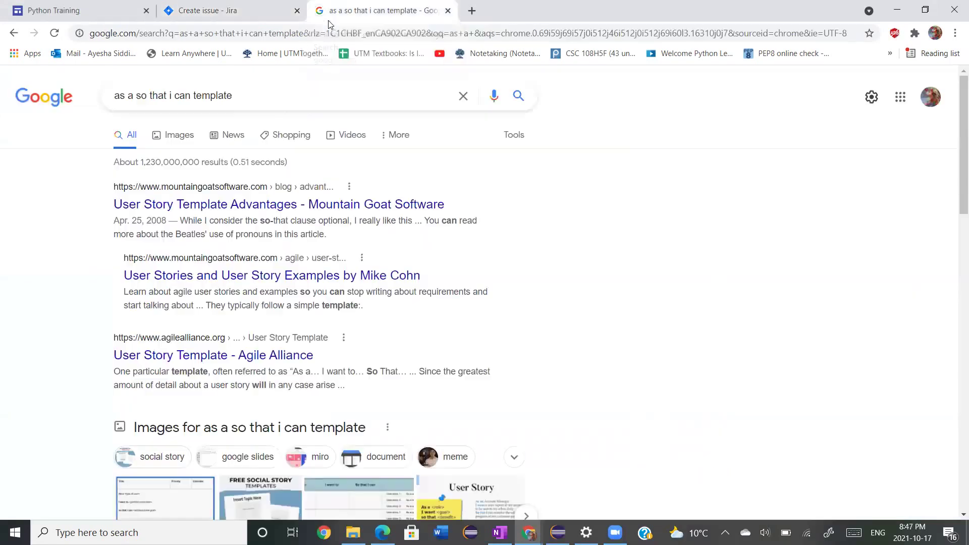
left_click(171, 135)
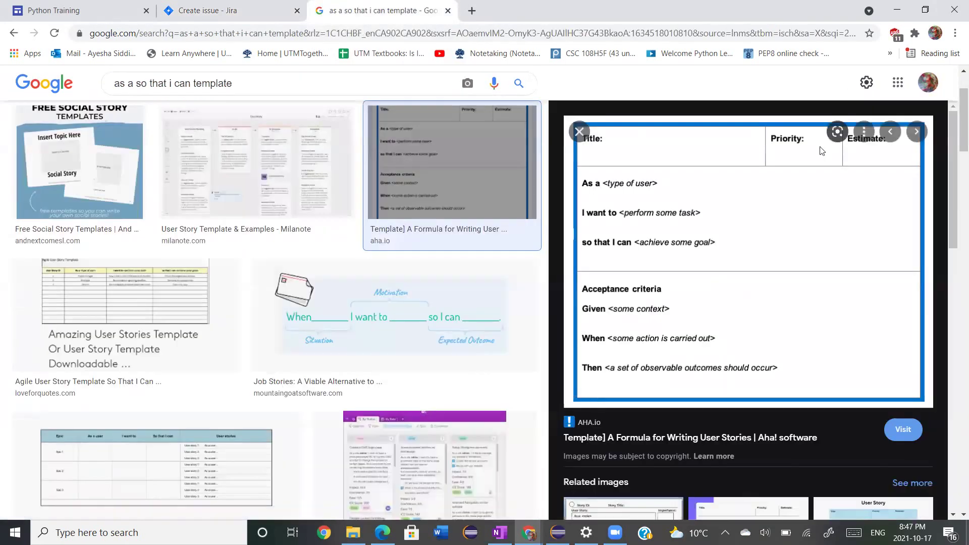
key("ctrl+plus")
key("ctrl+plus")
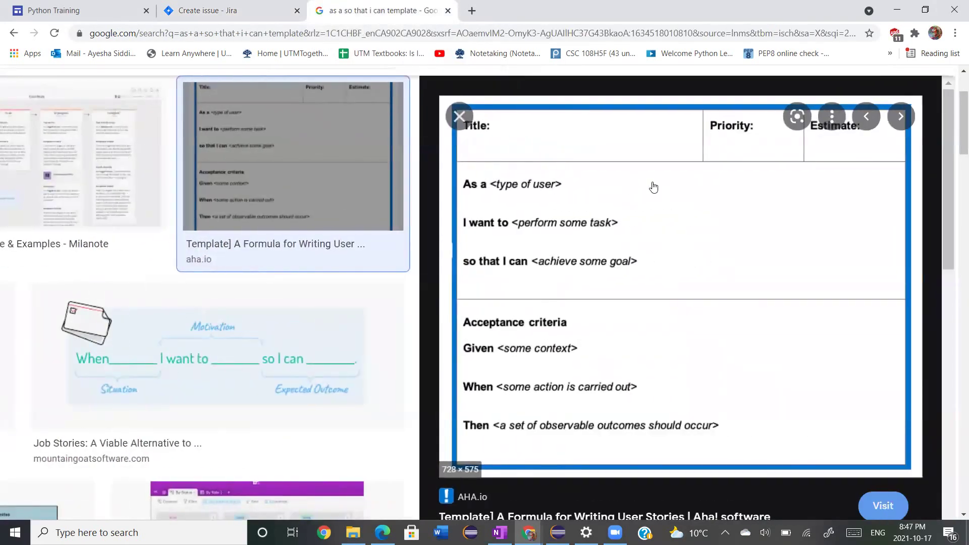
Return to the Jira issue form and begin the description with "As a student".
left_click(235, 7)
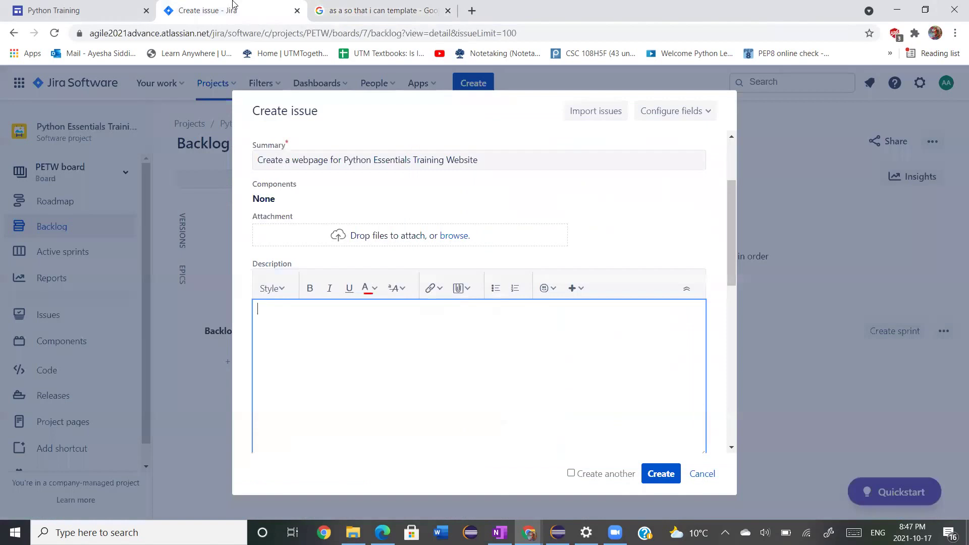
type("As a")
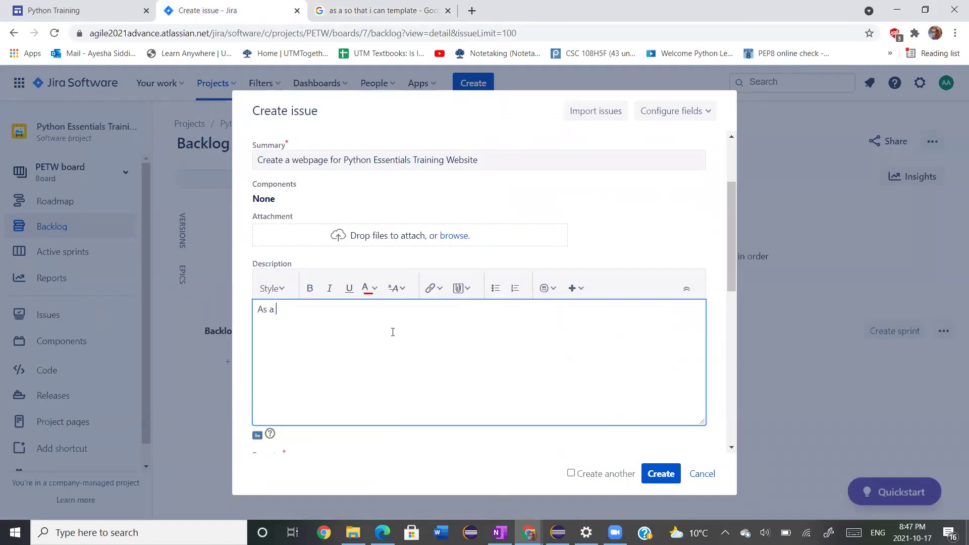
type(" student")
Check the template's wording and add the description line "I want to go on to the Python Essentials Training website".
key("ctrl+Tab")
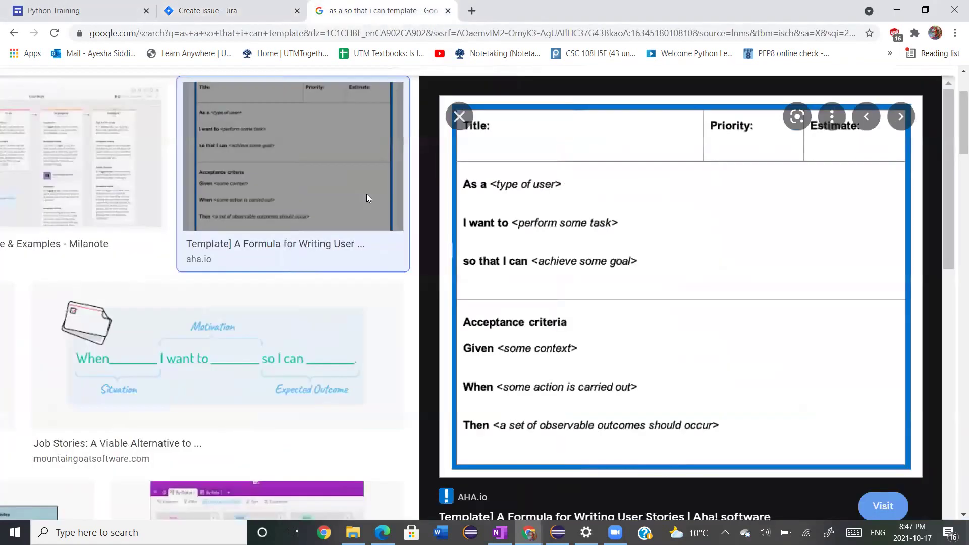
key("ctrl+shift+Tab")
type("want to ")
type("go on to the ")
type("w")
type("Pt")
key("BackSpace")
type("ython Essentials Tr")
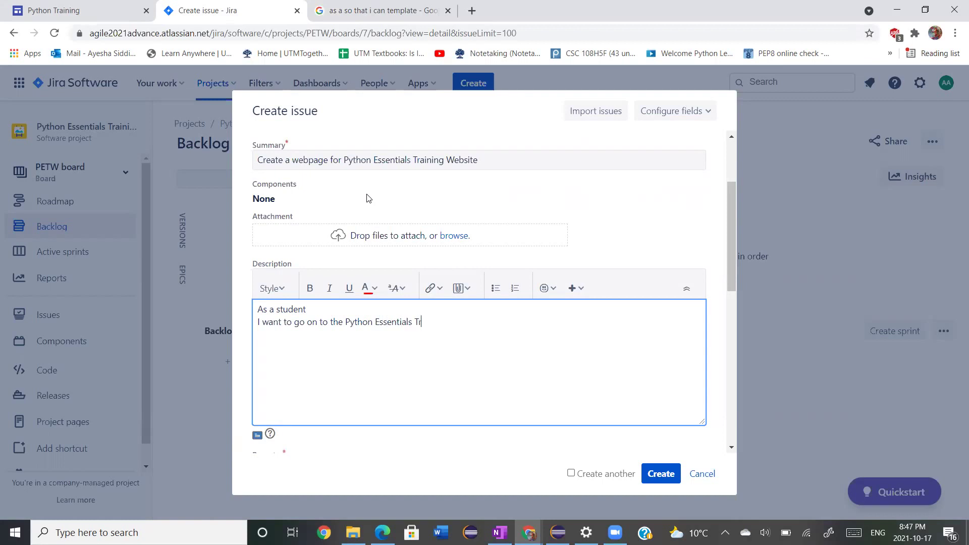
type("aining website")
key("Return")
Consult the template's goal clause and add the description line "so that I can view the homepage".
key("ctrl+Tab")
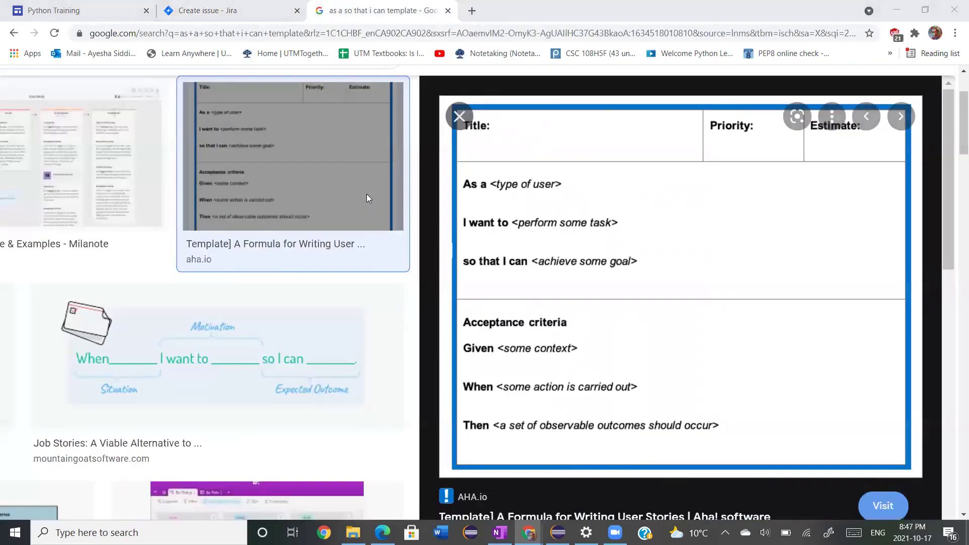
key("ctrl+shift+Tab")
type("so that I can view the h")
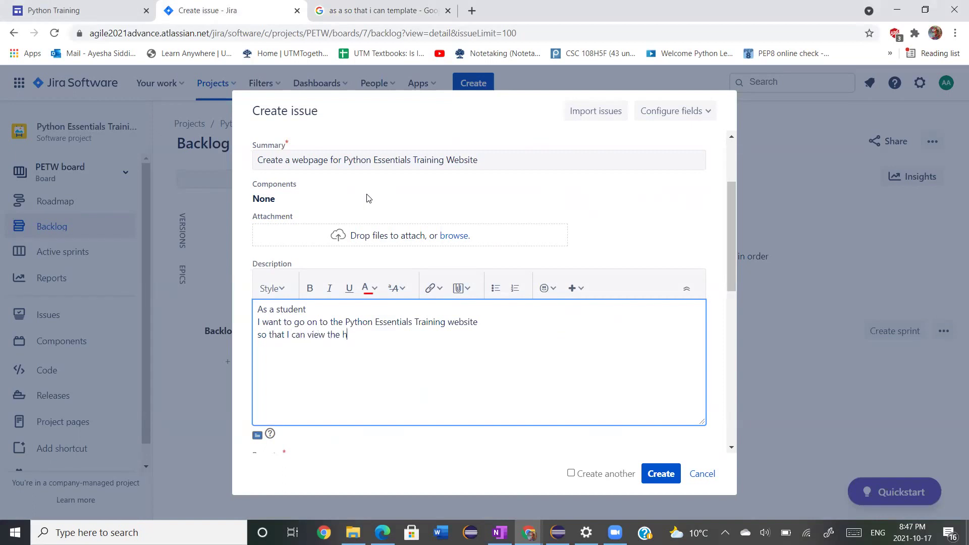
type("omepage")
Replace "webpage" with "homepage" in the issue summary, and capitalize "So" in the description's third line.
left_click_drag(309, 160, 293, 160)
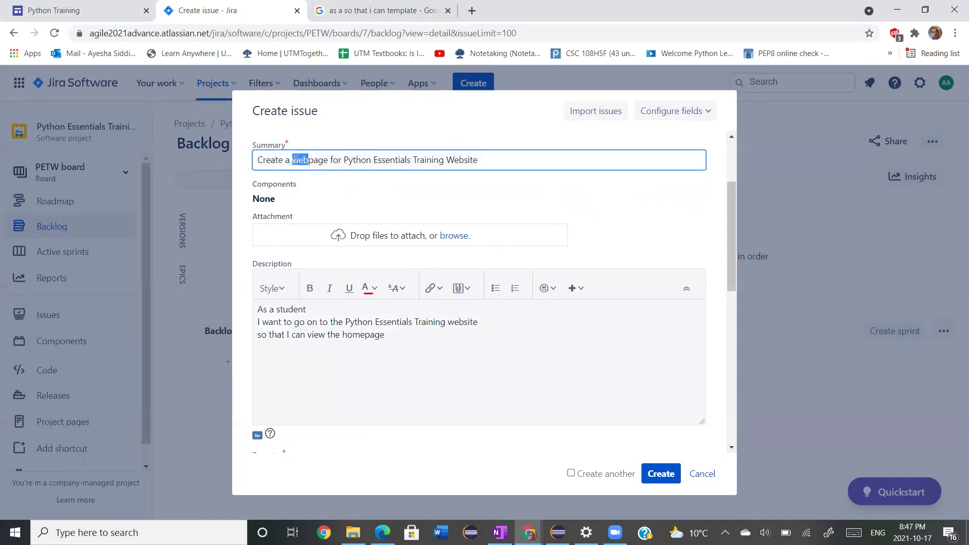
type("home")
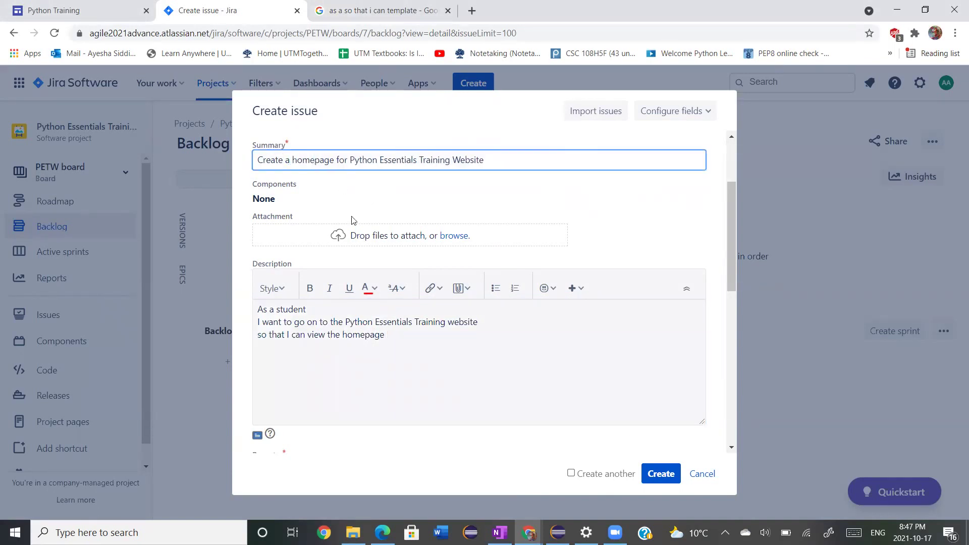
left_click(420, 343)
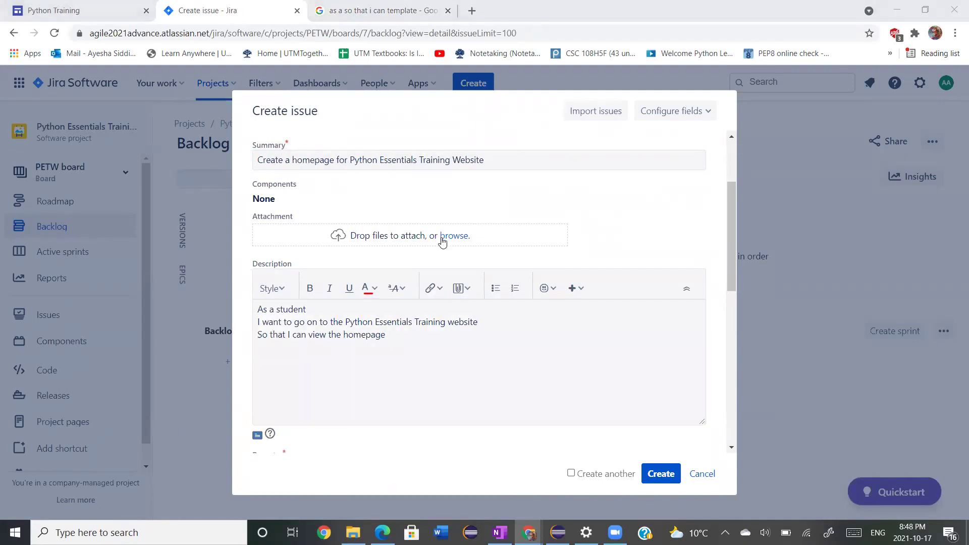
Consult the template's acceptance criteria and add the line "Given that I am on the homepage" to the issue description.
left_click(378, 10)
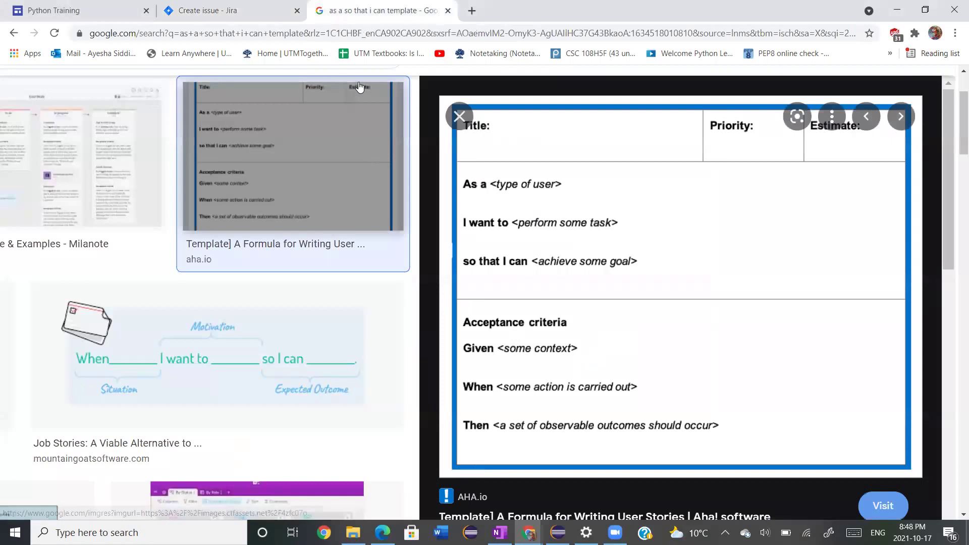
left_click(269, 15)
type("Give")
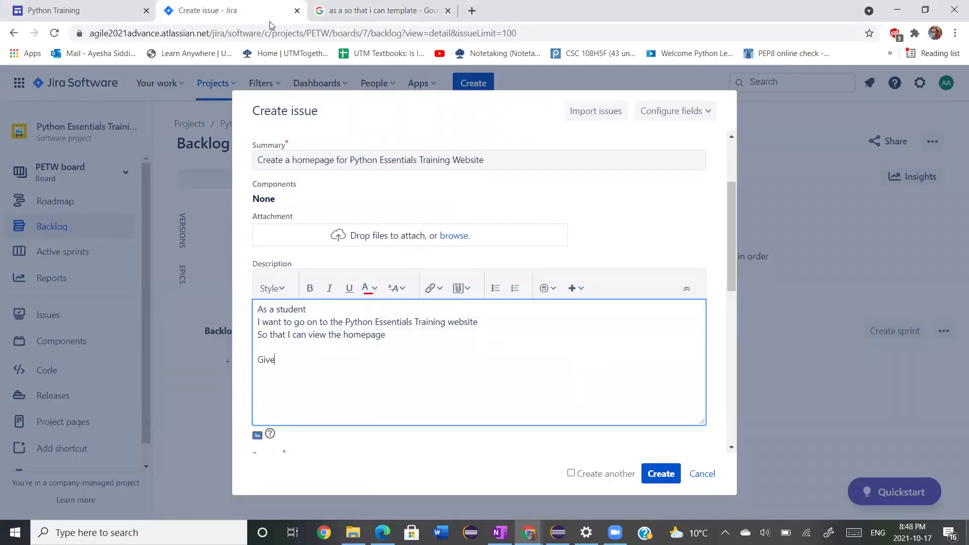
type("n tha")
type("t I am on the hi")
type("ompe")
type("page")
key("Return")
Check the template's action clause and add the description line "When I click on the sign up button on the homepage".
key("ctrl+Tab")
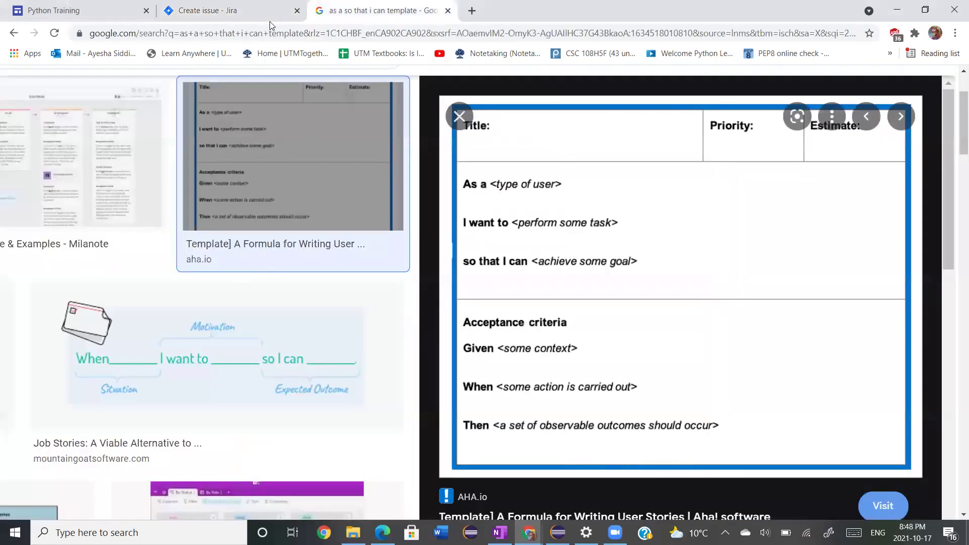
left_click(229, 11)
type("on the ")
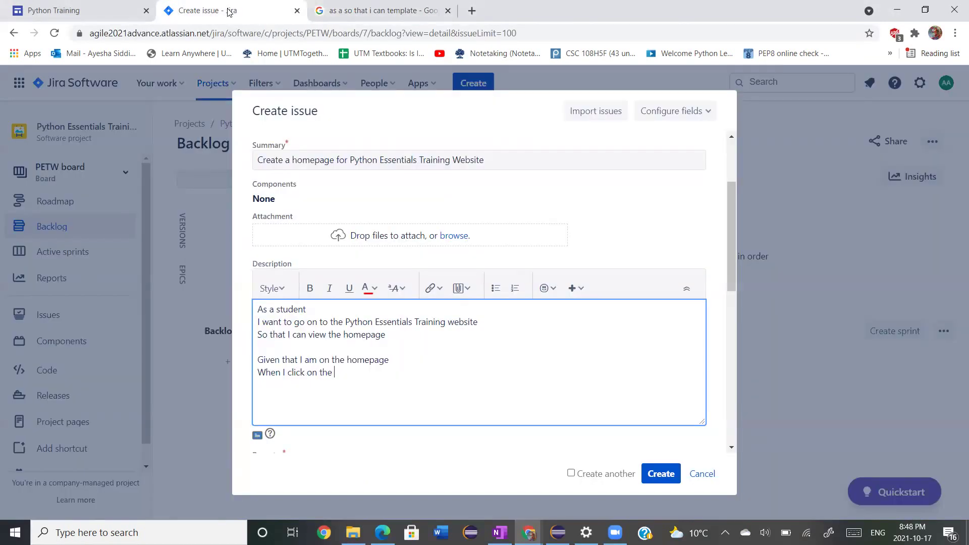
type("sign up button on the homepage ")
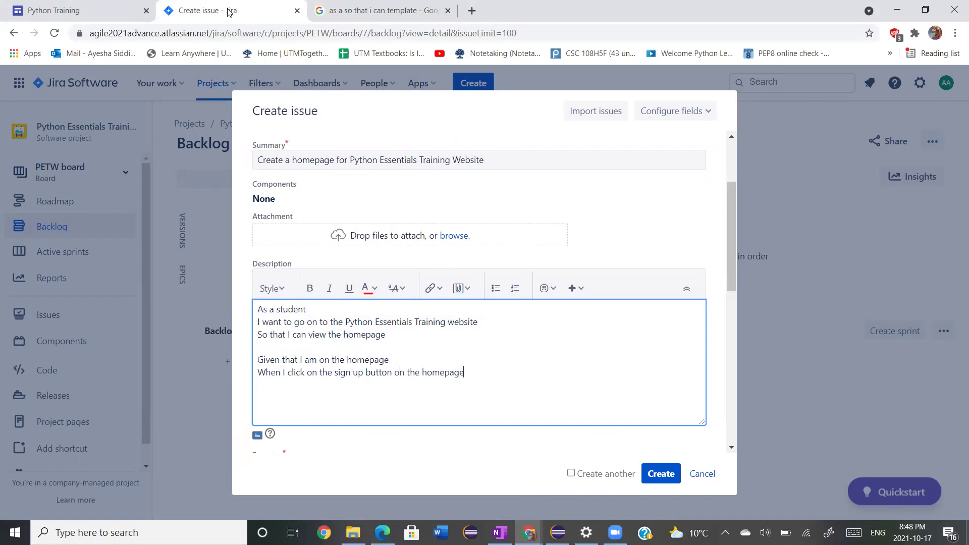
Complete the acceptance criteria with the description line "Then I can sign up for Python classes".
type("Then ")
type("I can sign up for Python ")
type("class")
key("ctrl+BackSpace")
type("Python classes")
scroll(372, 353, "up", 3)
scroll(372, 352, "down", 3)
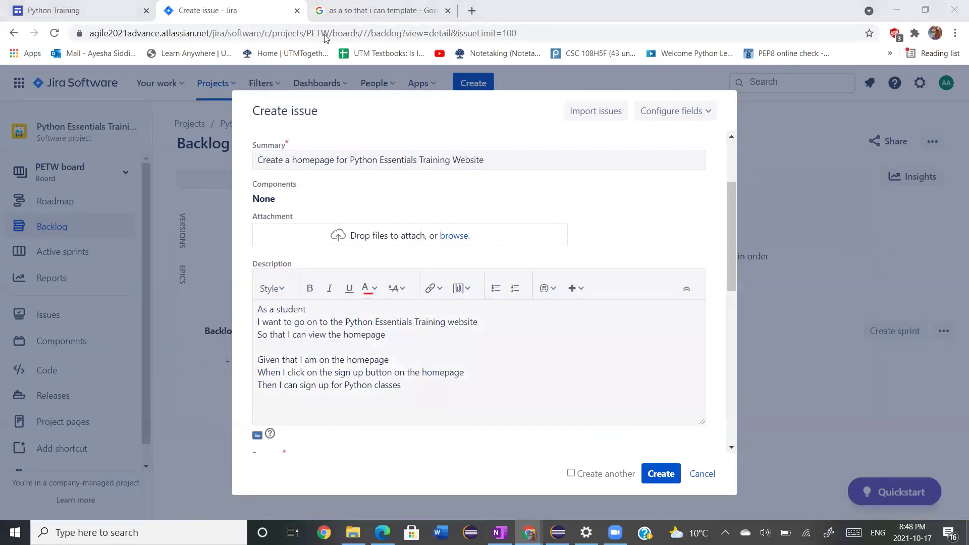
Compare the description with the user story template, check the filled-in form and create the story.
left_click(353, 10)
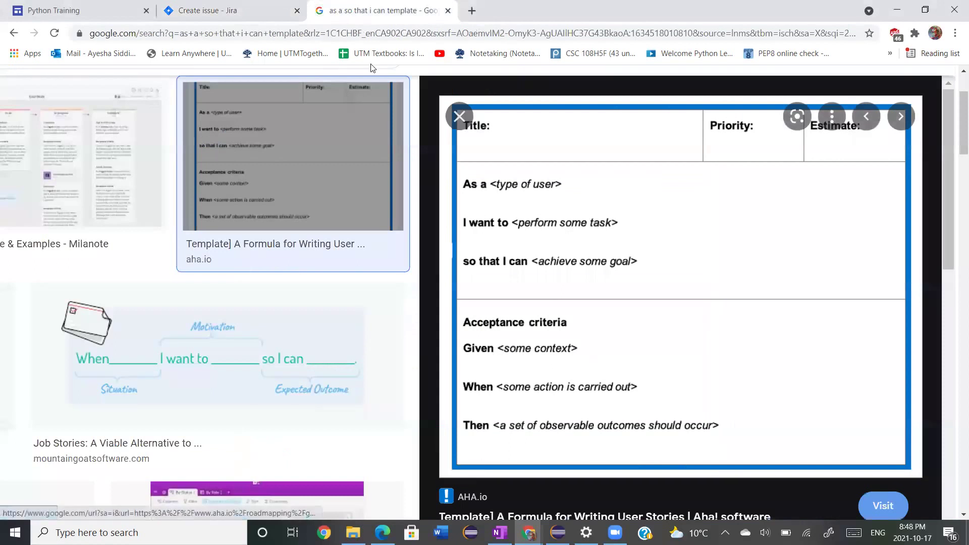
key("ctrl+shift+Tab")
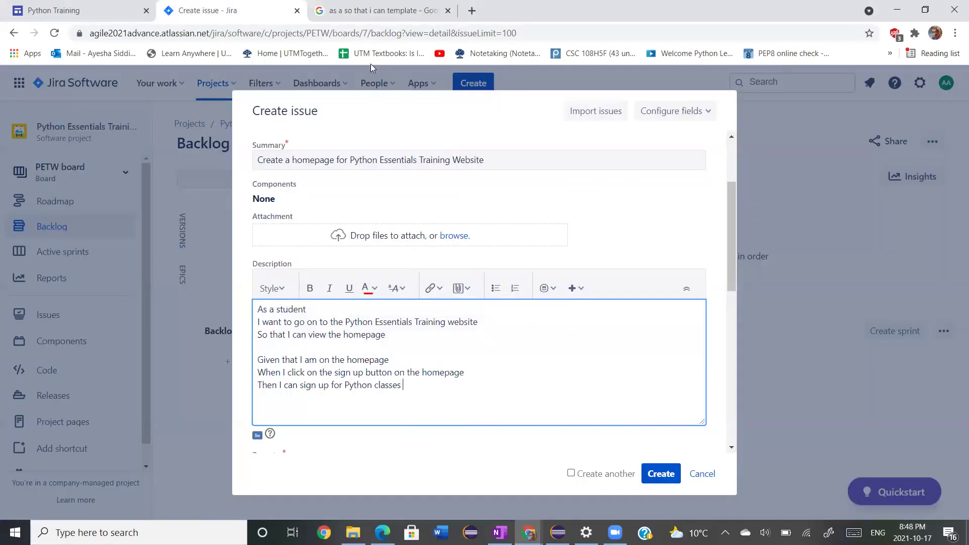
scroll(657, 436, "down", 3)
scroll(654, 429, "up", 3)
scroll(654, 429, "up", 1)
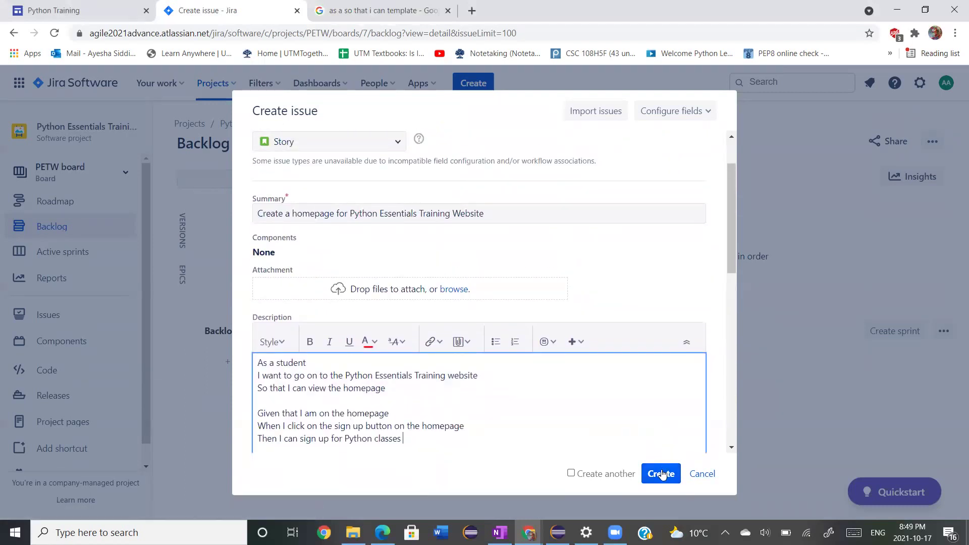
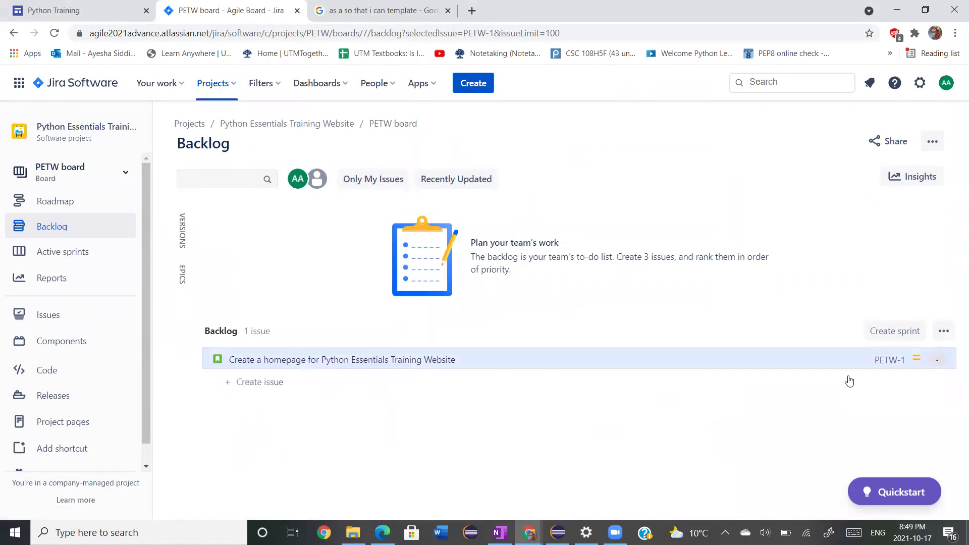
Open the new homepage story in a separate browser tab to view its description, and return to the backlog.
middle_click(882, 367)
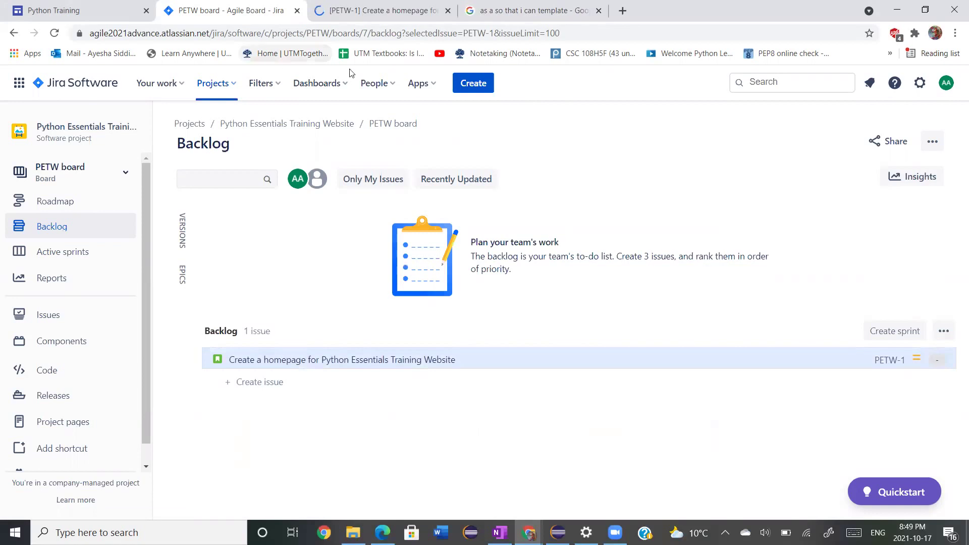
left_click(378, 11)
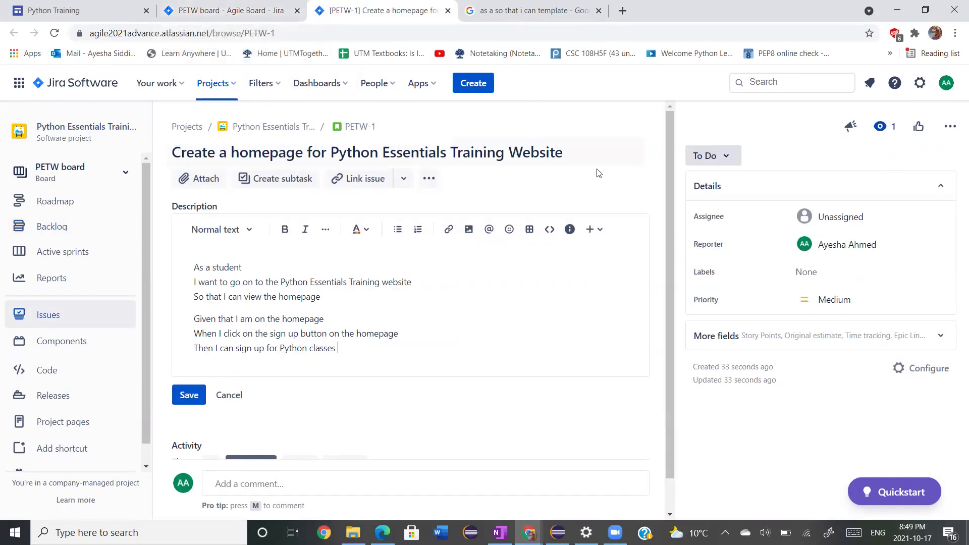
left_click(194, 11)
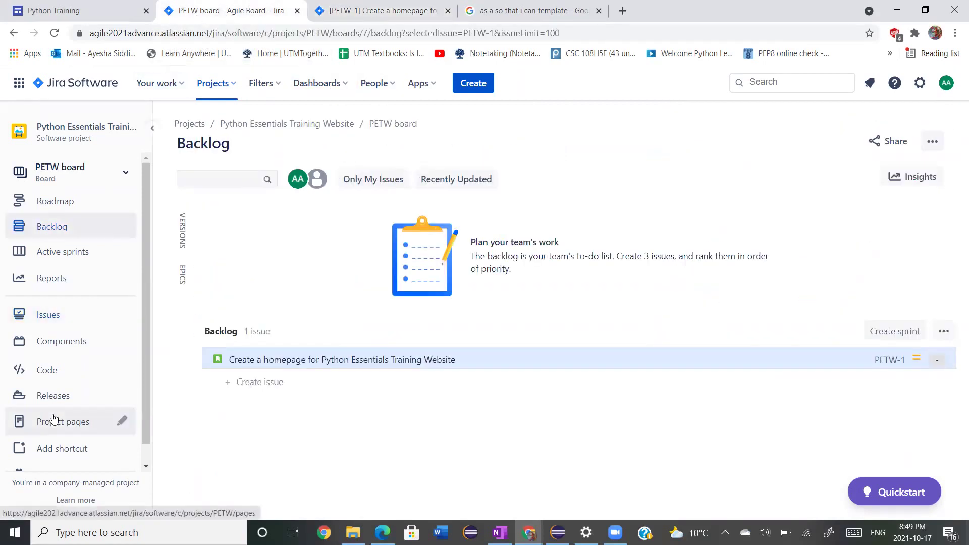
Open the Xray settings within the Python Essentials Training Website project's settings.
scroll(101, 419, "down", 1)
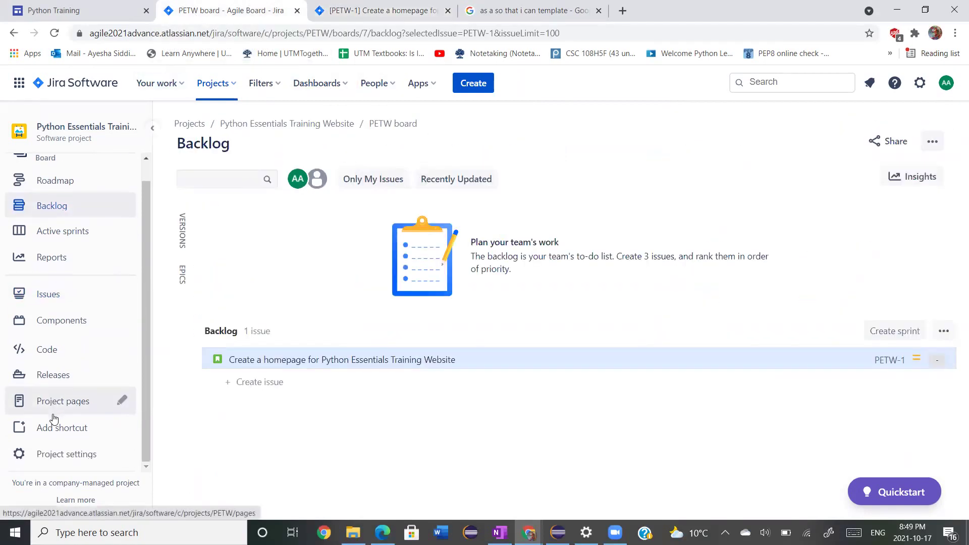
left_click(81, 456)
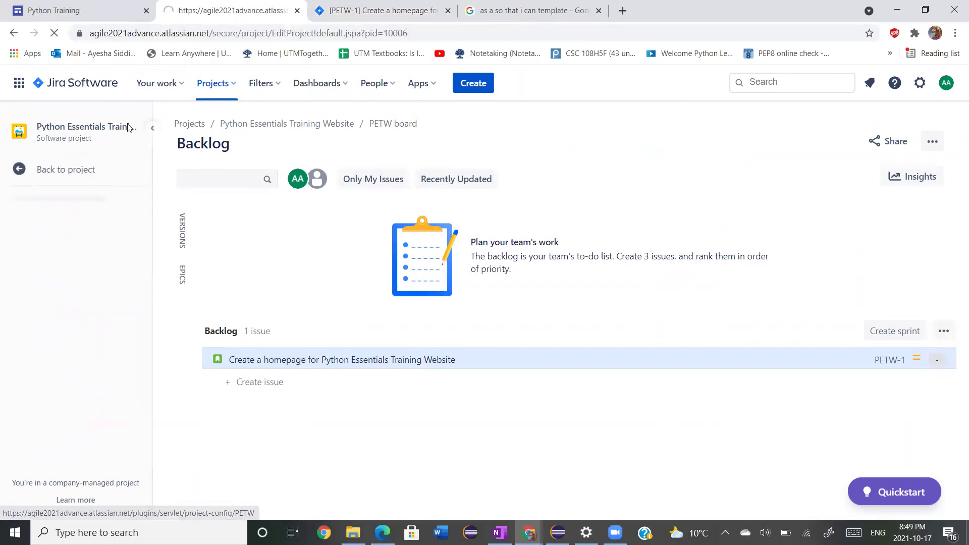
scroll(112, 277, "down", 3)
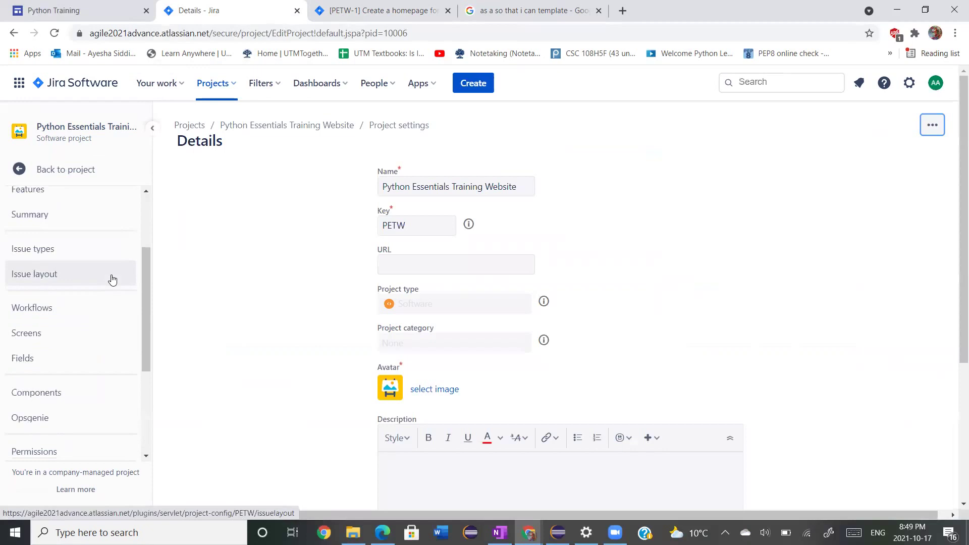
scroll(113, 280, "down", 2)
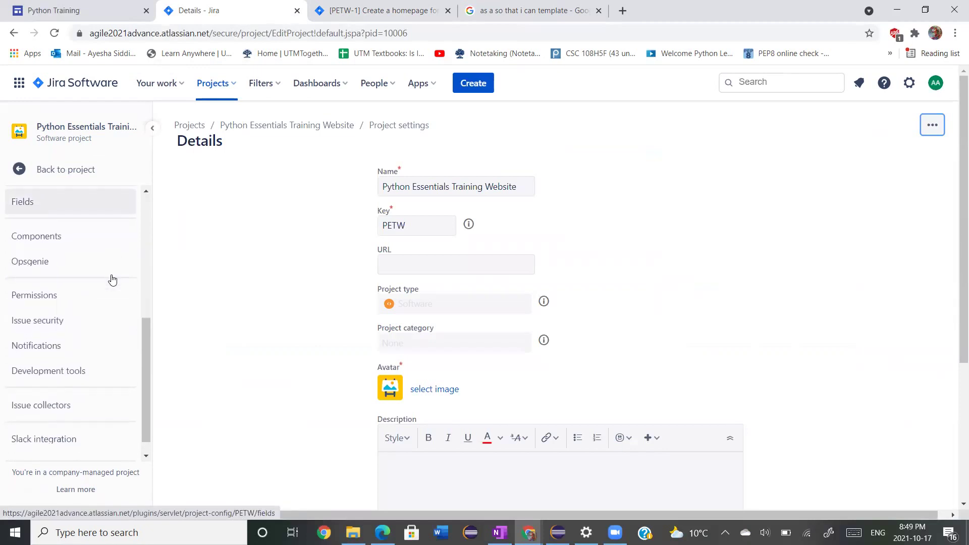
scroll(113, 279, "down", 1)
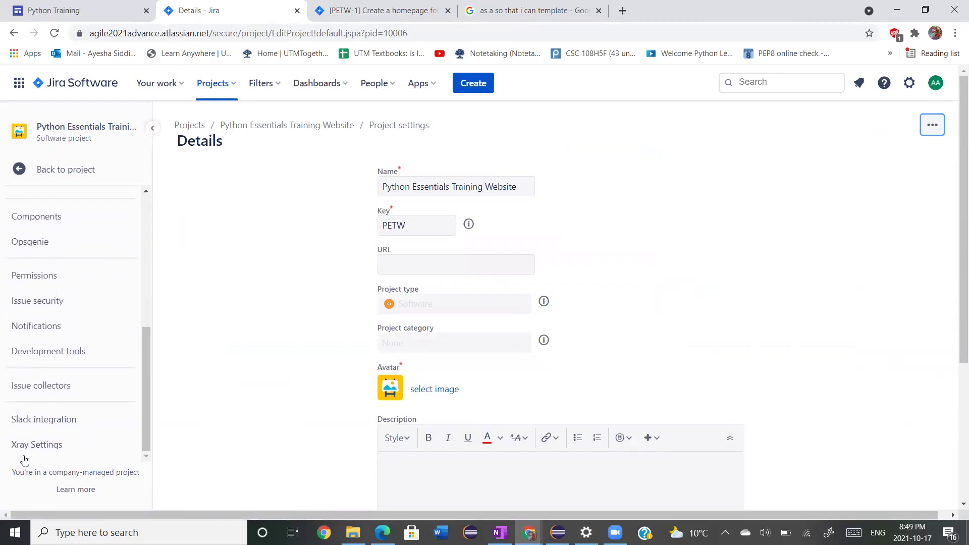
left_click(40, 453)
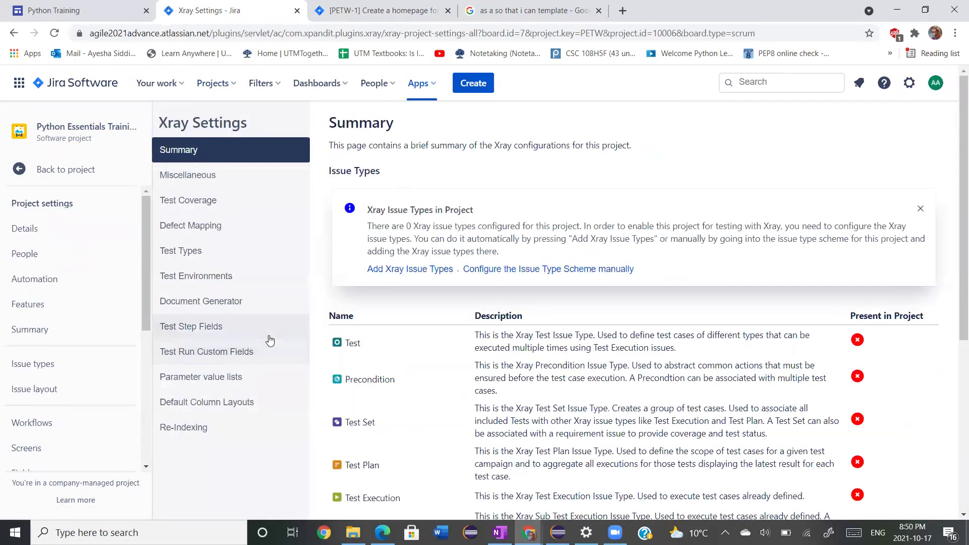
Add the Xray issue types to the project and review the summary of its Xray configuration.
left_click(403, 270)
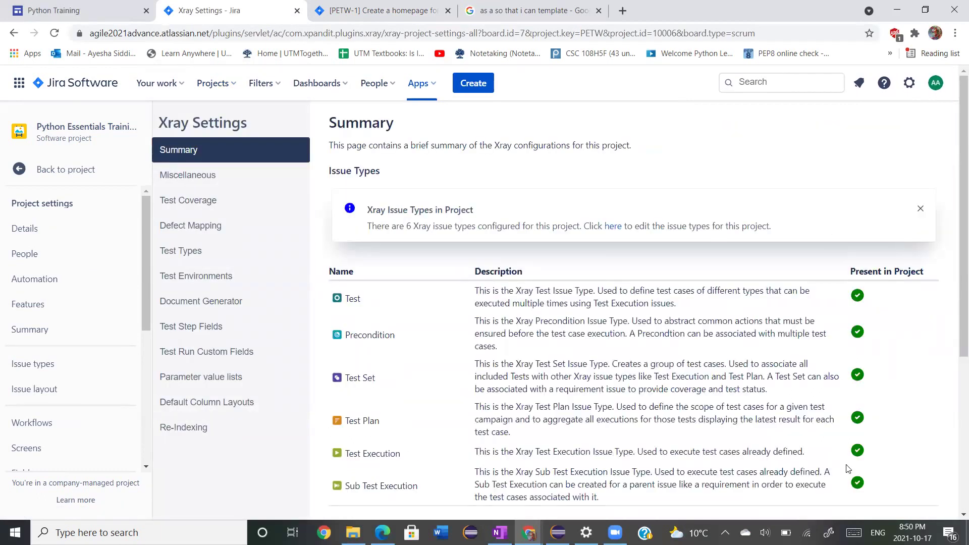
scroll(847, 469, "down", 1)
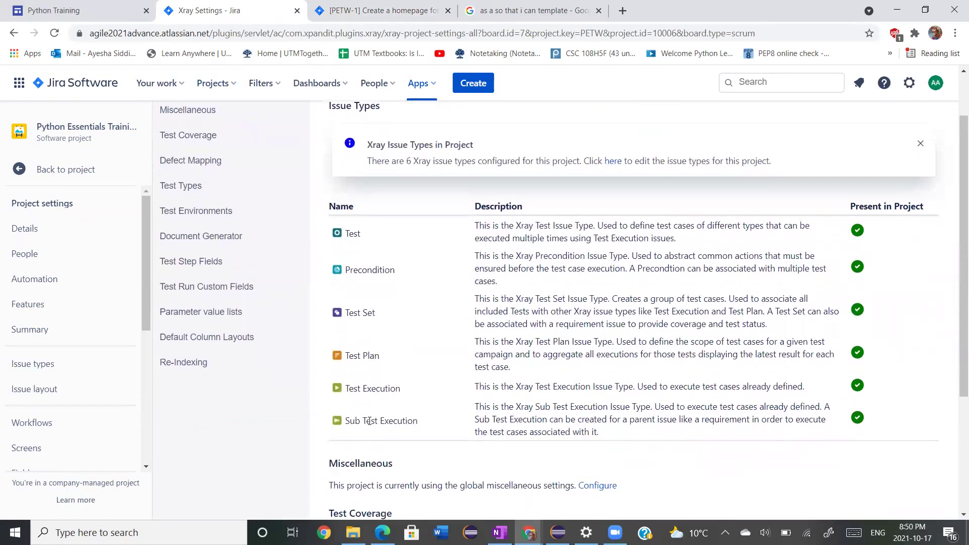
scroll(368, 421, "up", 1)
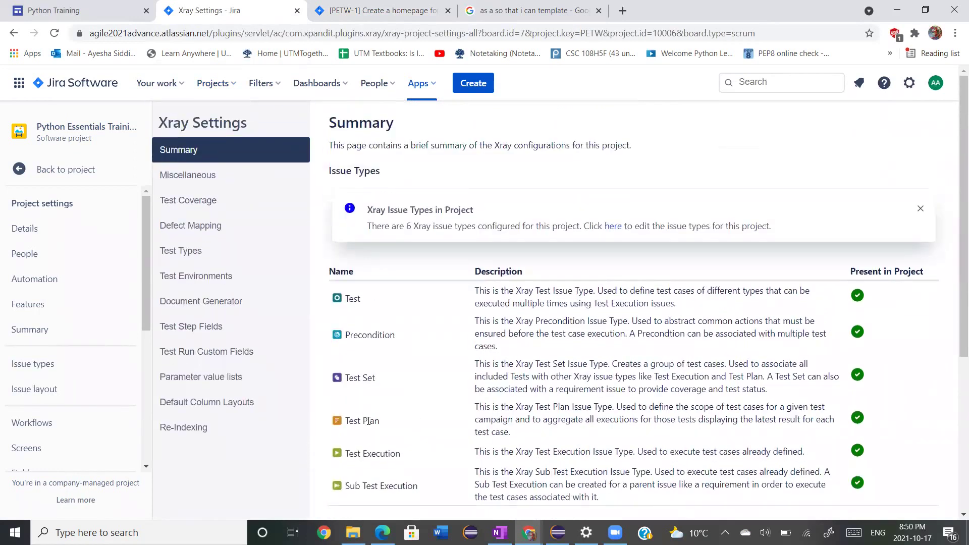
scroll(369, 421, "down", 3)
scroll(369, 420, "down", 1)
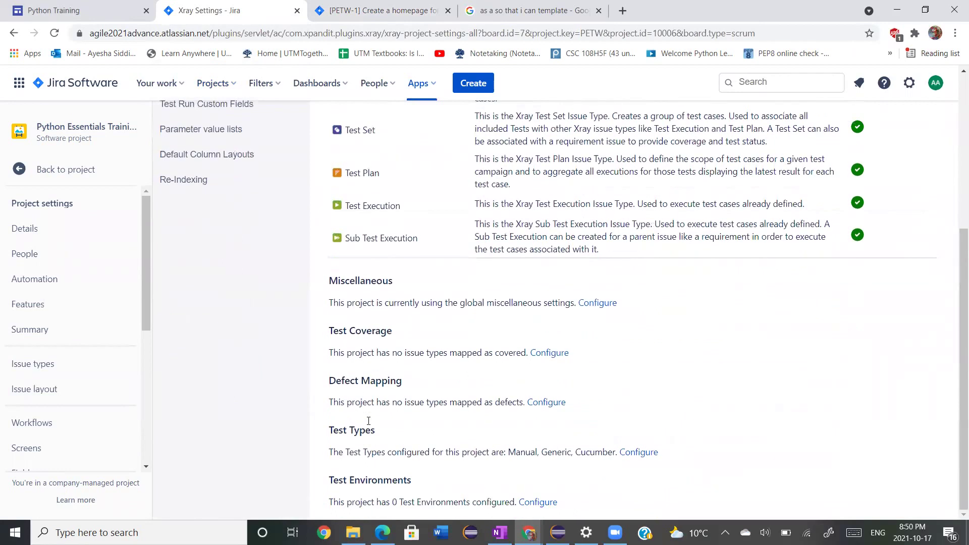
scroll(369, 421, "up", 5)
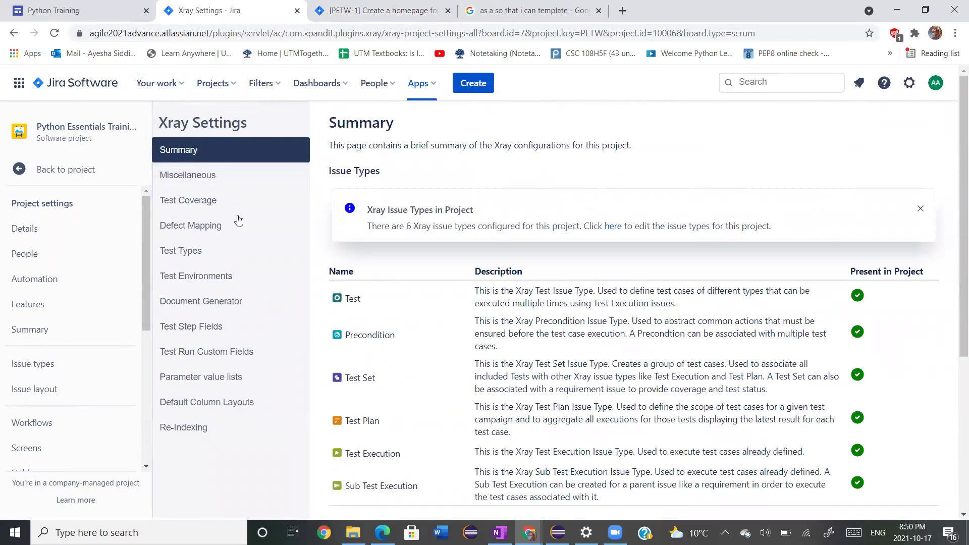
Enable project-specific settings for Xray's miscellaneous configuration and review the test run and defect link options.
left_click(177, 176)
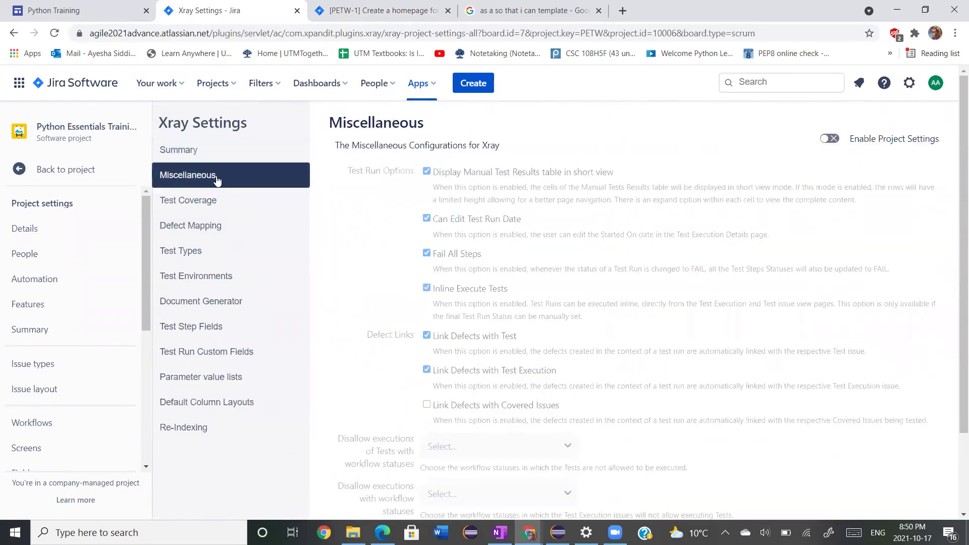
left_click(828, 140)
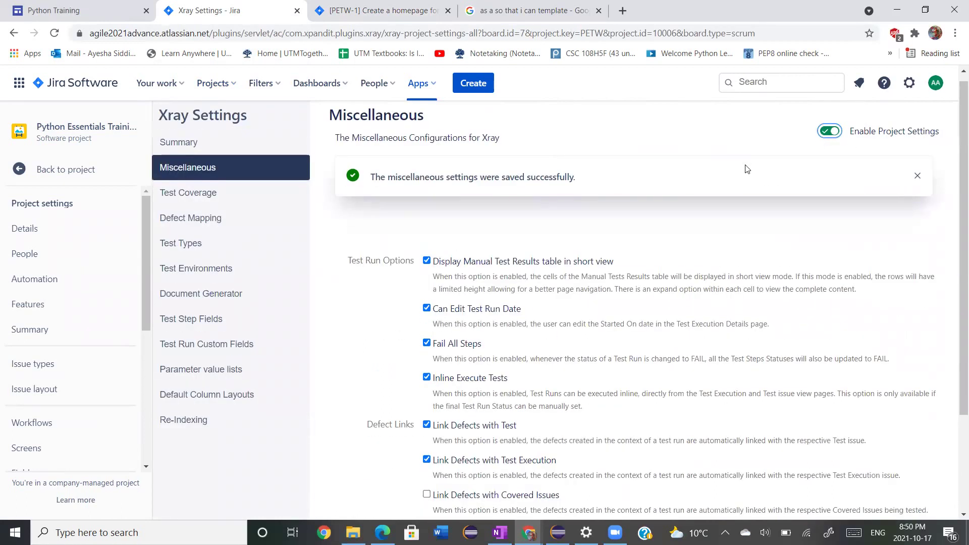
scroll(746, 169, "down", 3)
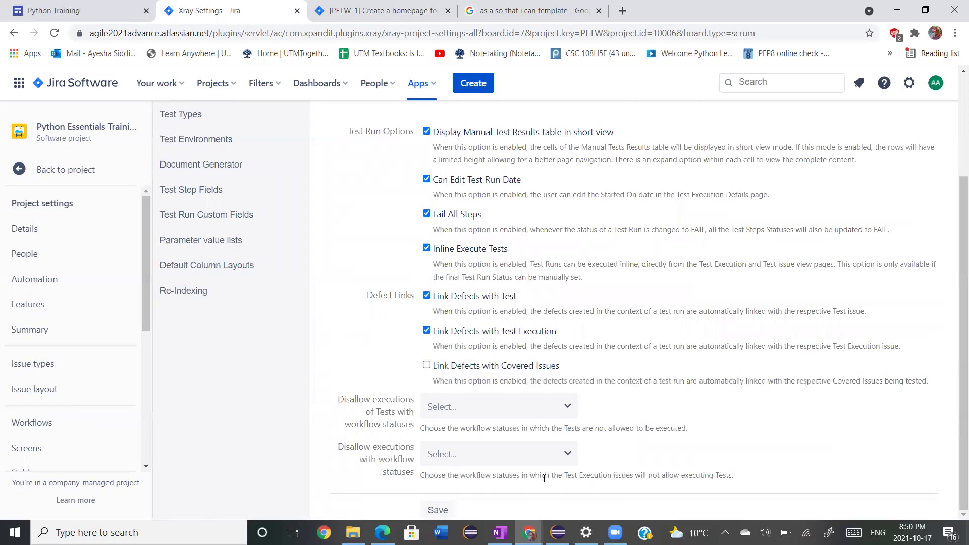
scroll(443, 510, "up", 1)
scroll(434, 512, "down", 1)
scroll(522, 341, "up", 3)
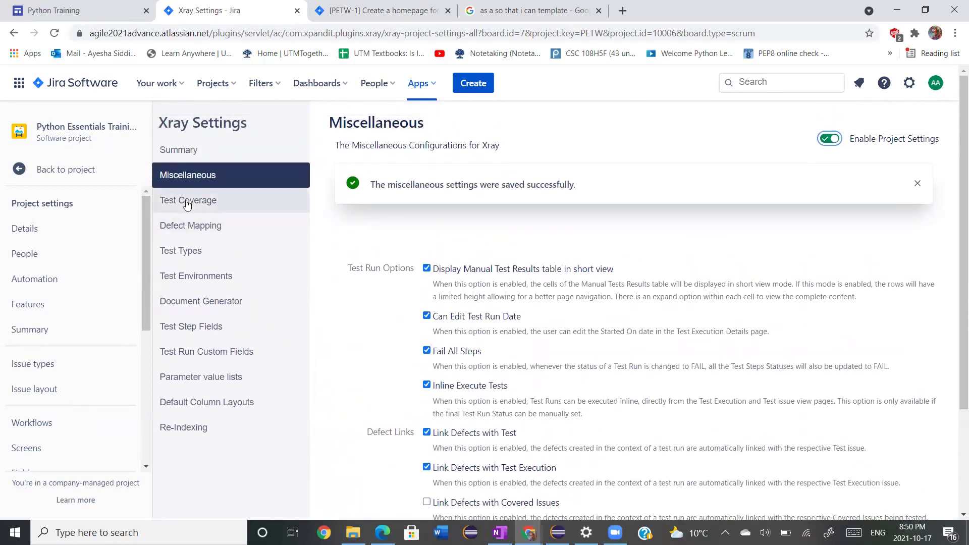
Map Story and Epic as coverable issue types in Xray's test coverage and save the settings.
left_click(186, 202)
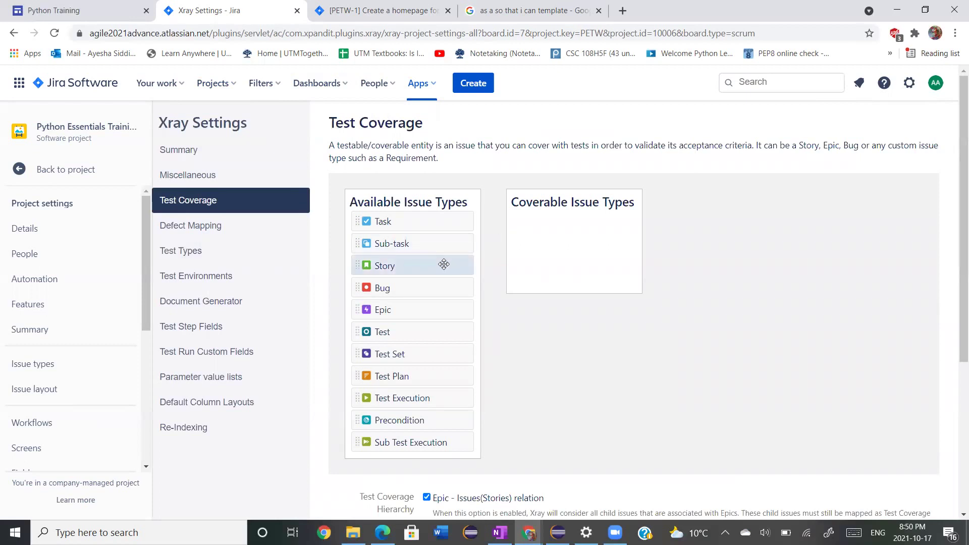
left_click_drag(444, 265, 585, 226)
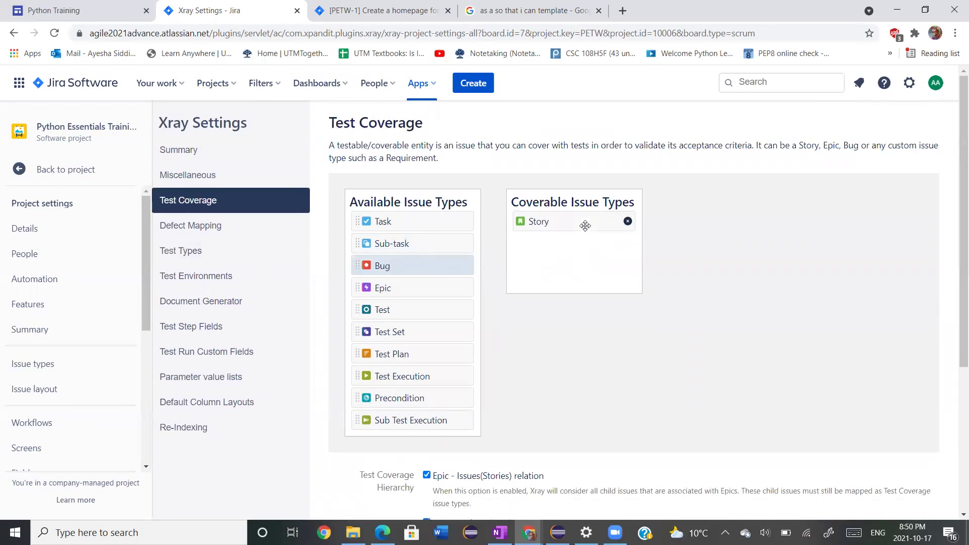
left_click_drag(391, 288, 561, 242)
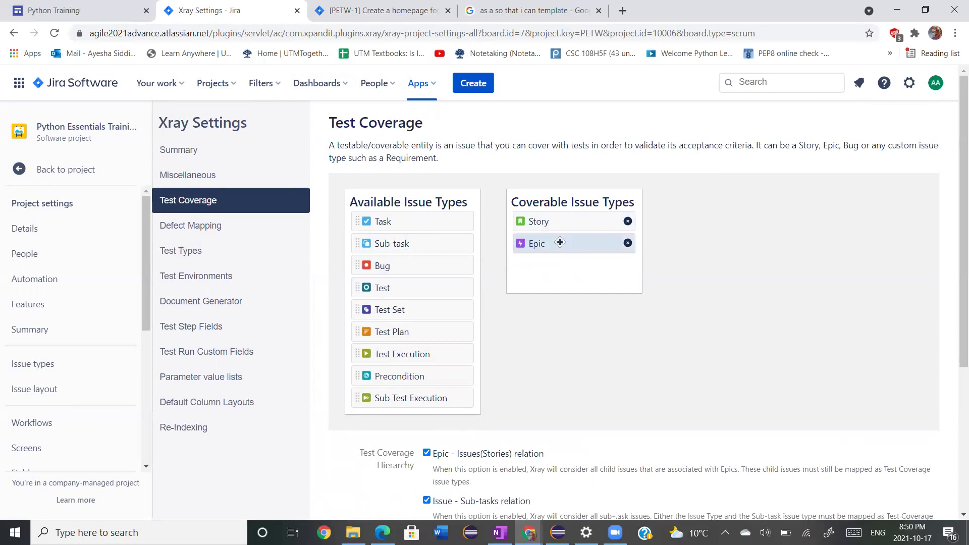
scroll(606, 309, "down", 4)
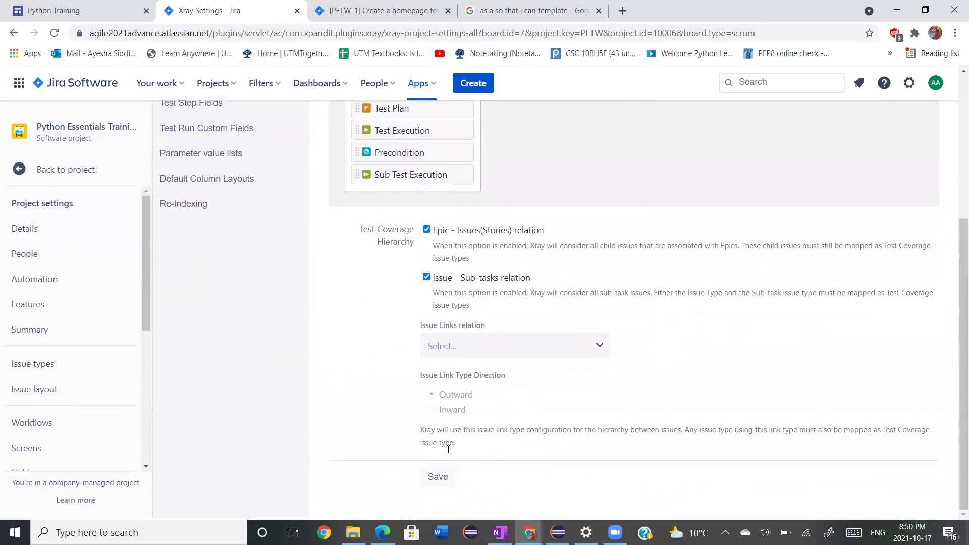
left_click(440, 479)
scroll(511, 270, "up", 5)
scroll(509, 271, "down", 4)
scroll(510, 271, "down", 1)
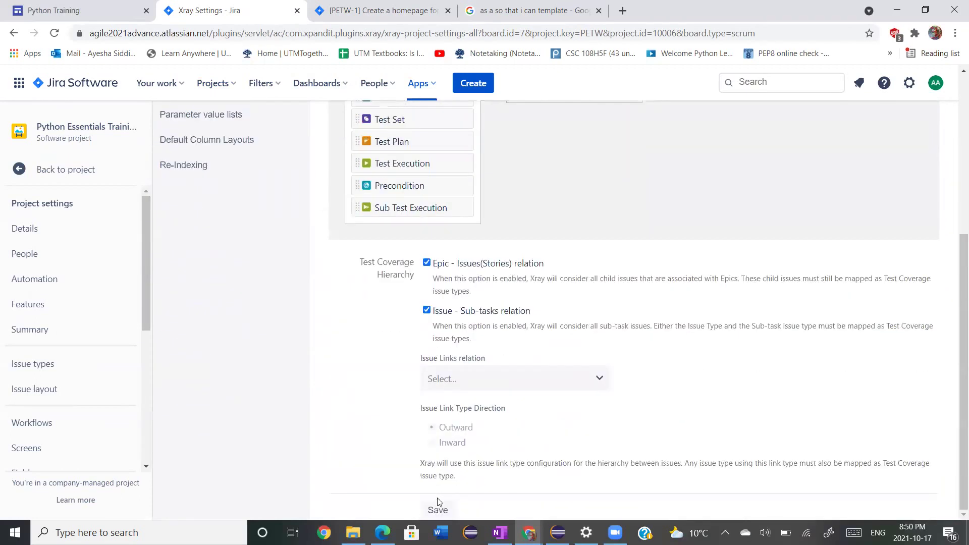
left_click(436, 507)
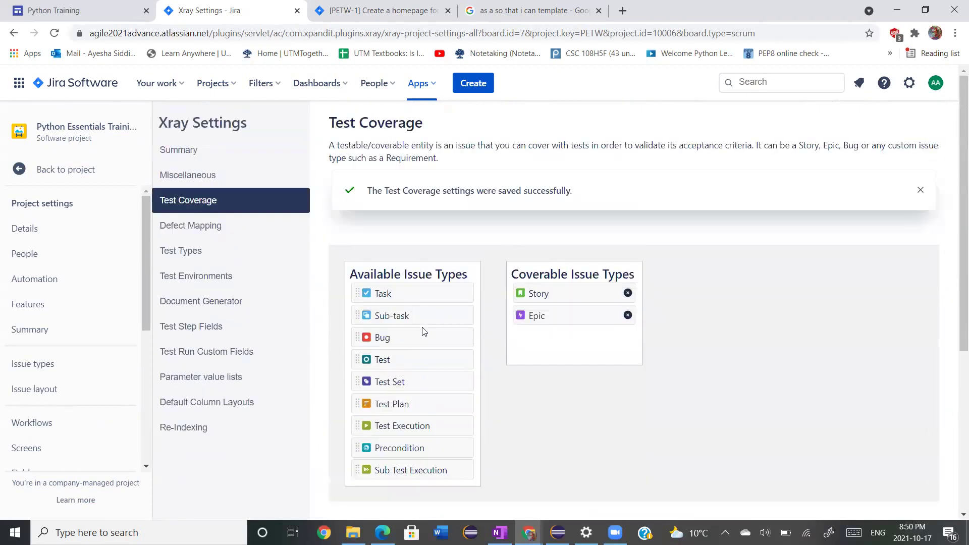
Map Bug as a defect issue type in Xray's defect mapping and save the settings.
left_click(214, 232)
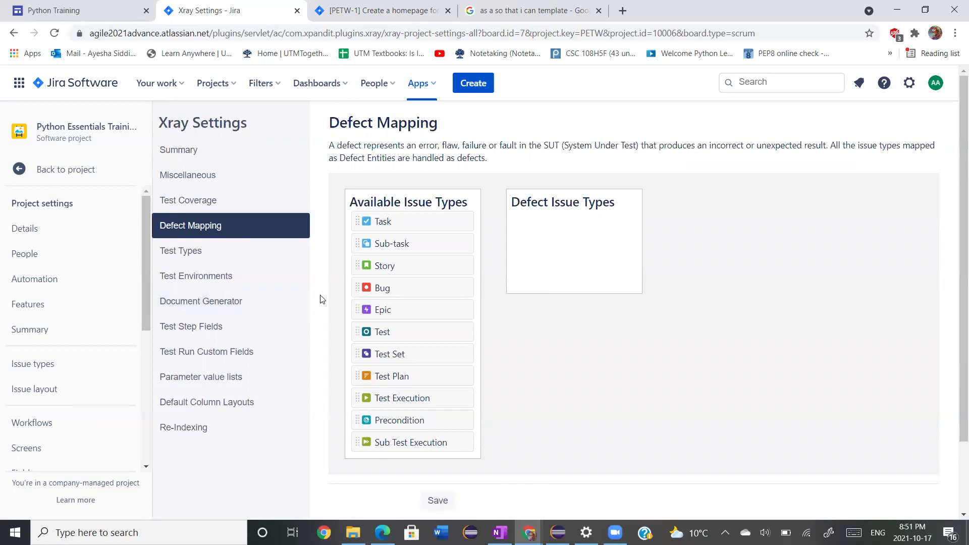
left_click_drag(378, 288, 544, 226)
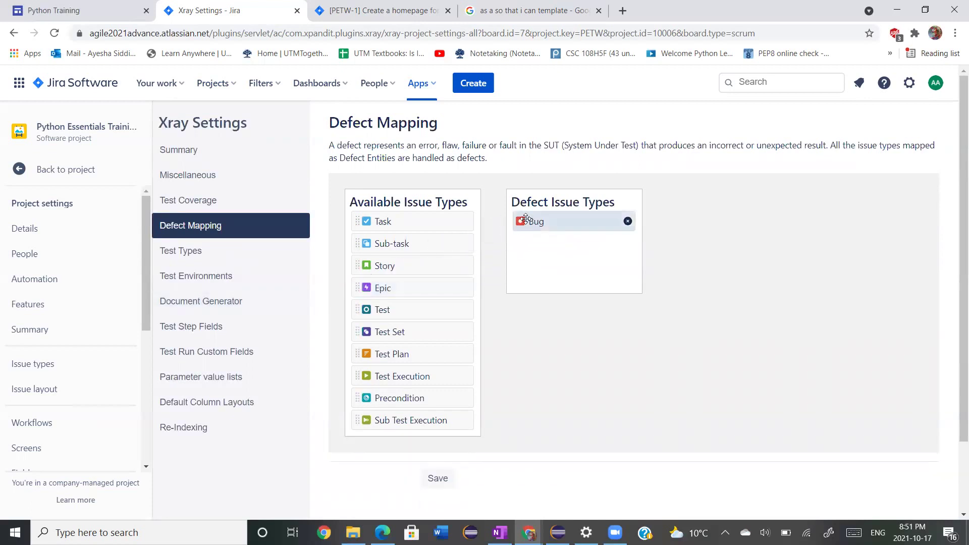
left_click(439, 478)
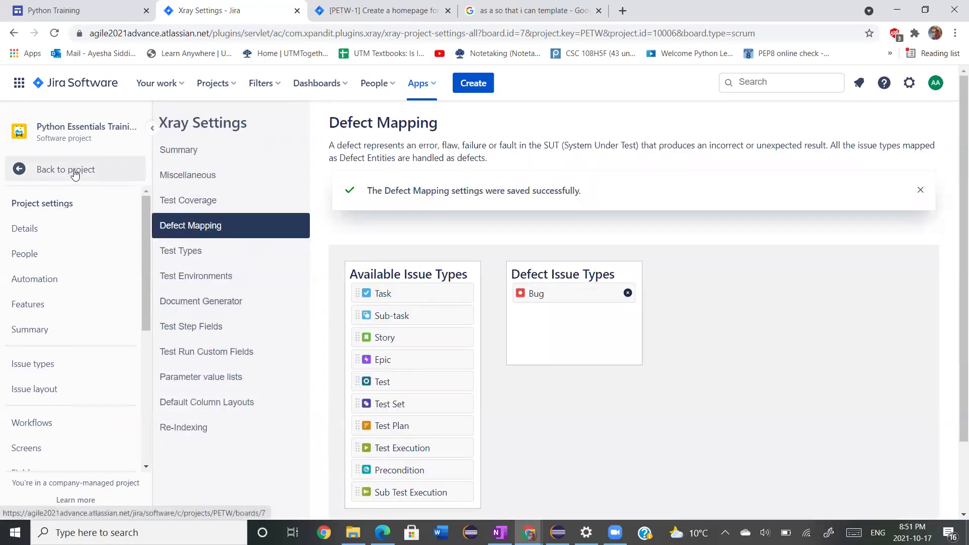
Go back to the project's backlog and start a new issue of type Test.
left_click(74, 174)
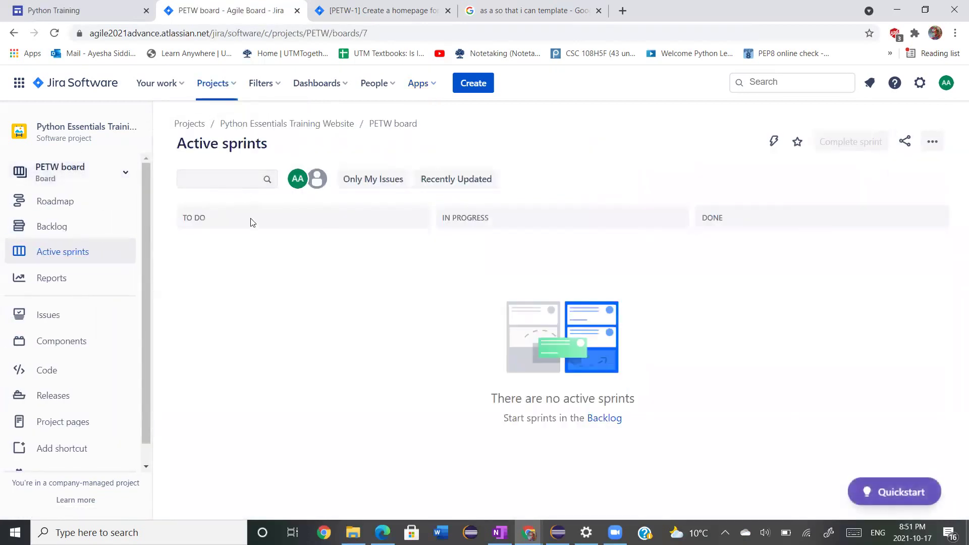
left_click(78, 226)
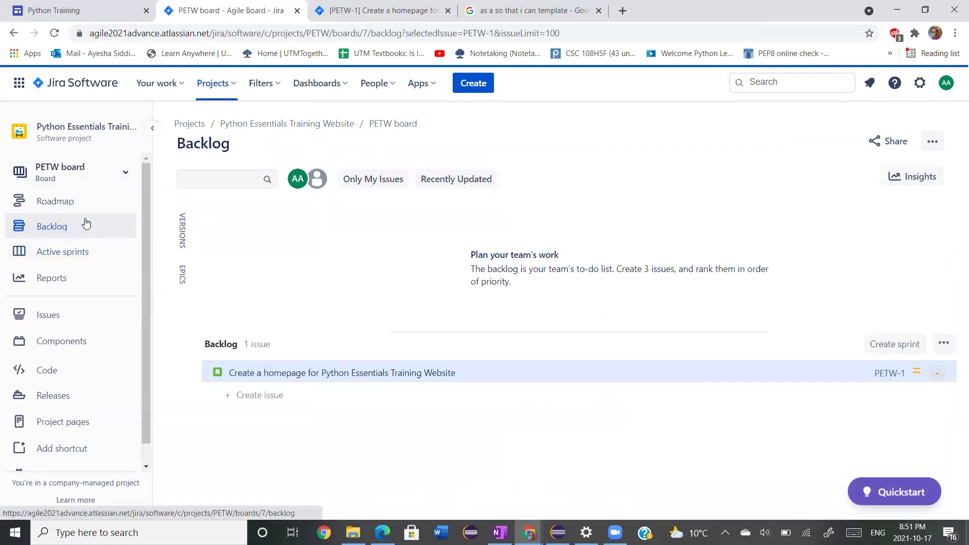
left_click(464, 86)
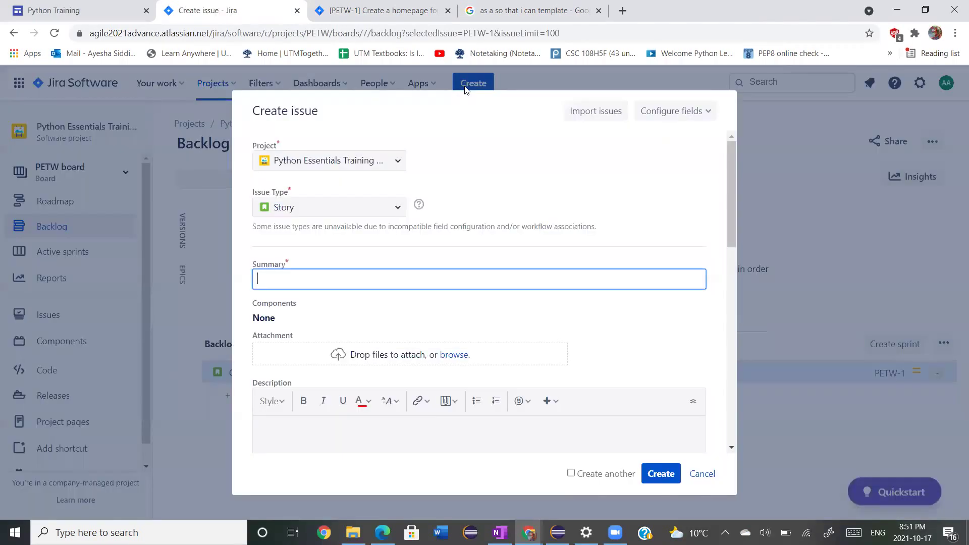
left_click(356, 211)
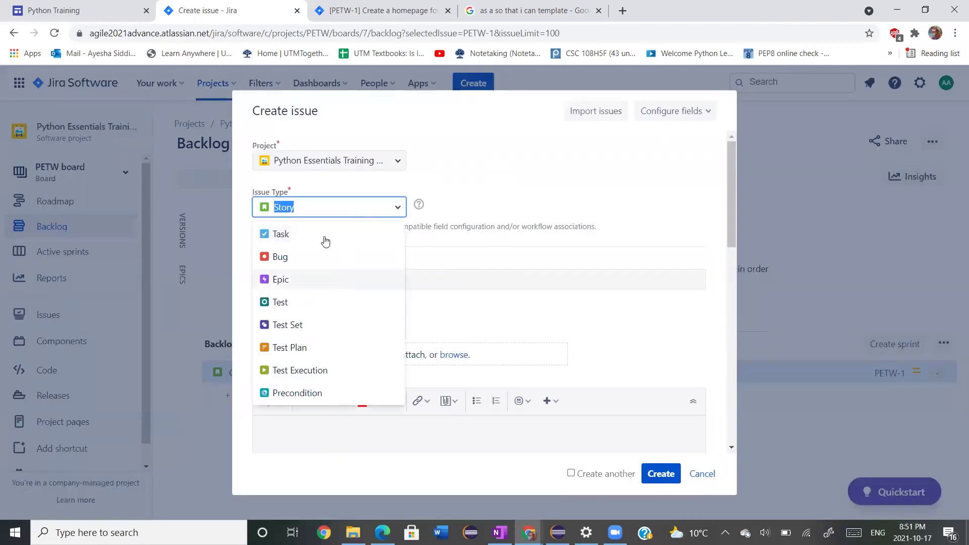
left_click(326, 303)
Enter "TC001: Test Create a homepage" as the test's summary and create the issue.
left_click(307, 278)
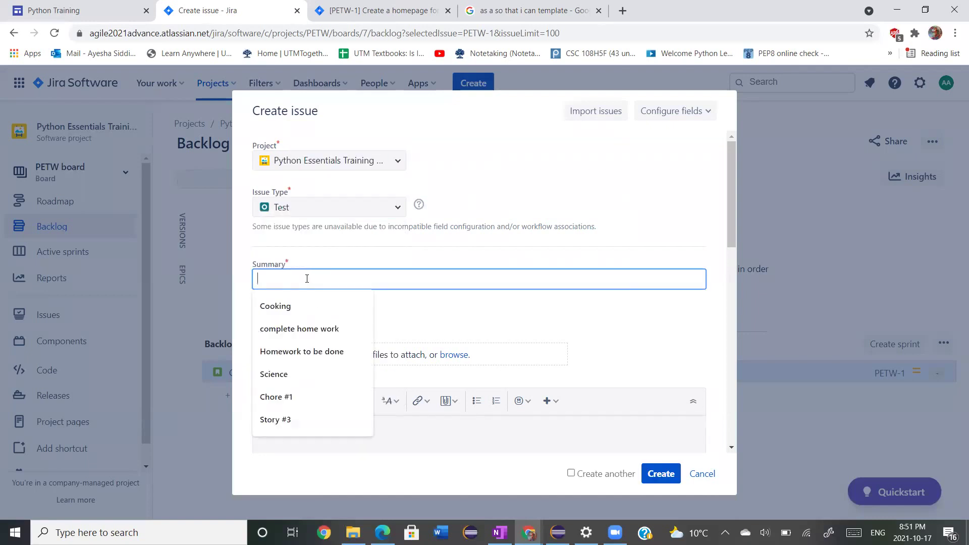
type("T")
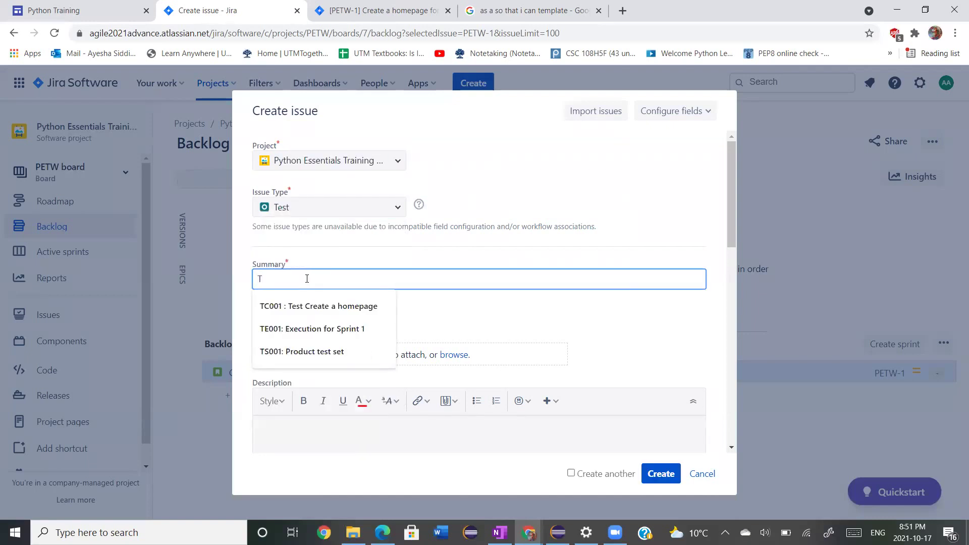
type("C0")
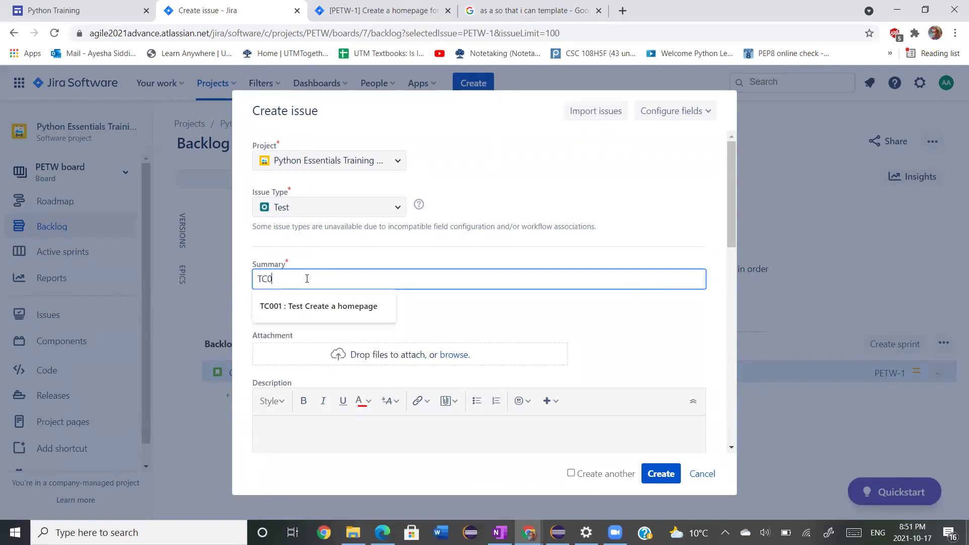
type("01: Test Create a homepage")
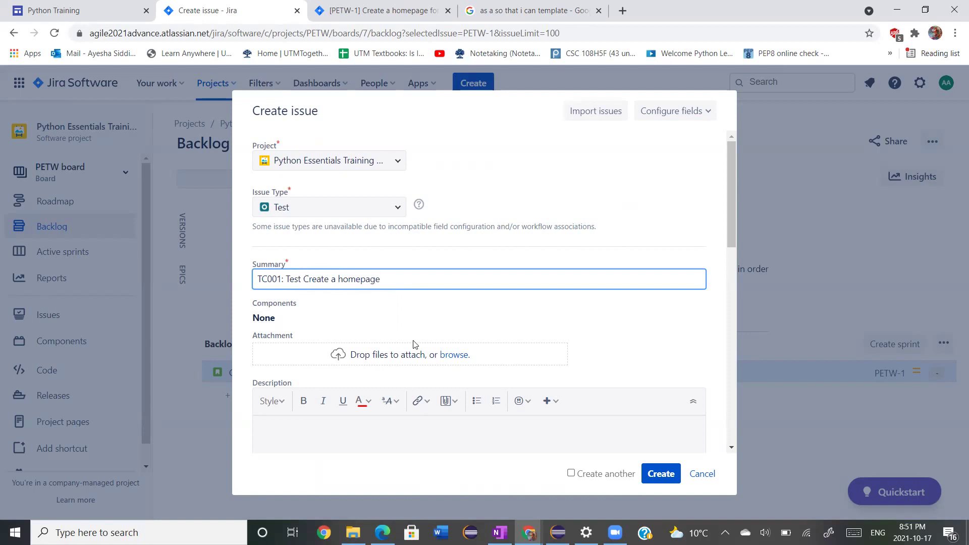
left_click(367, 324)
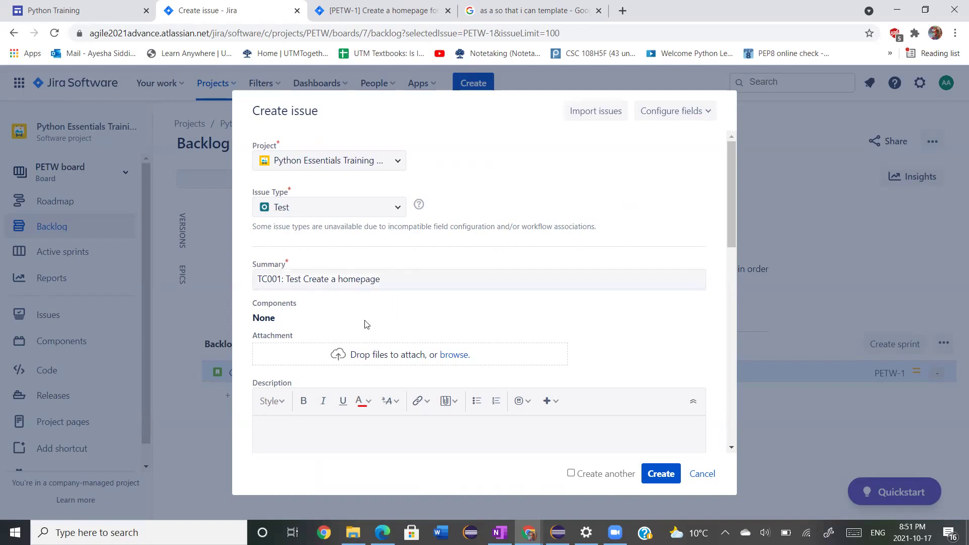
scroll(367, 324, "down", 1)
scroll(367, 324, "up", 1)
scroll(426, 325, "down", 1)
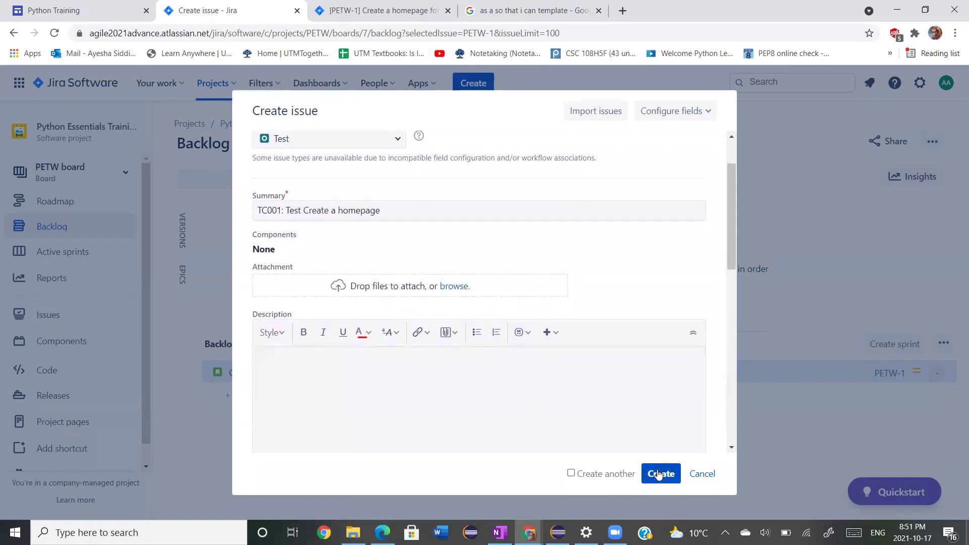
left_click(660, 473)
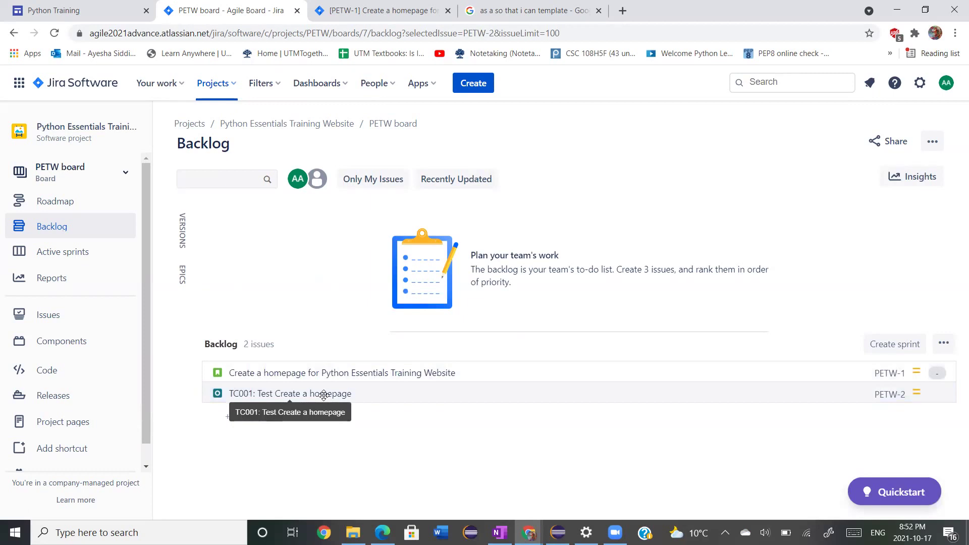
Open the TC001 test issue in a separate browser tab and show its preconditions.
middle_click(889, 394)
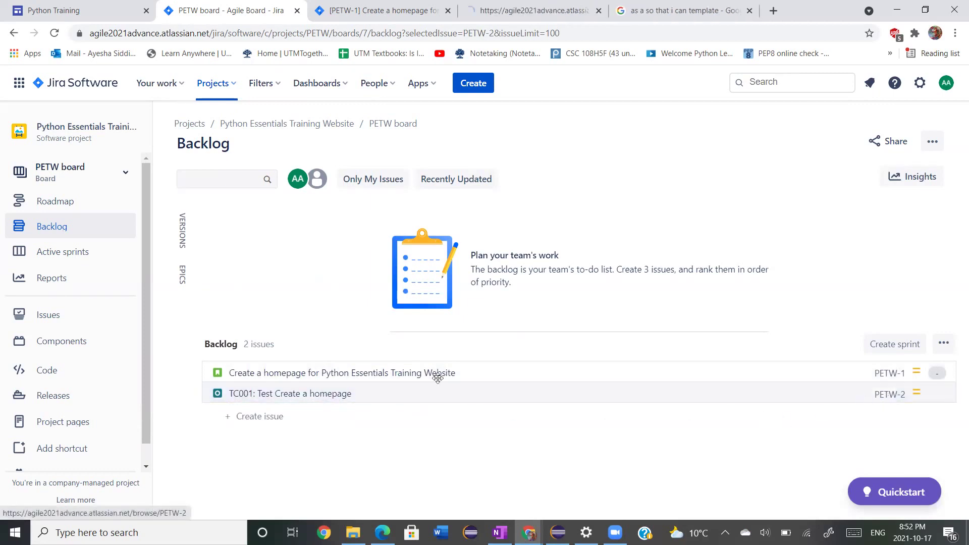
left_click(586, 20)
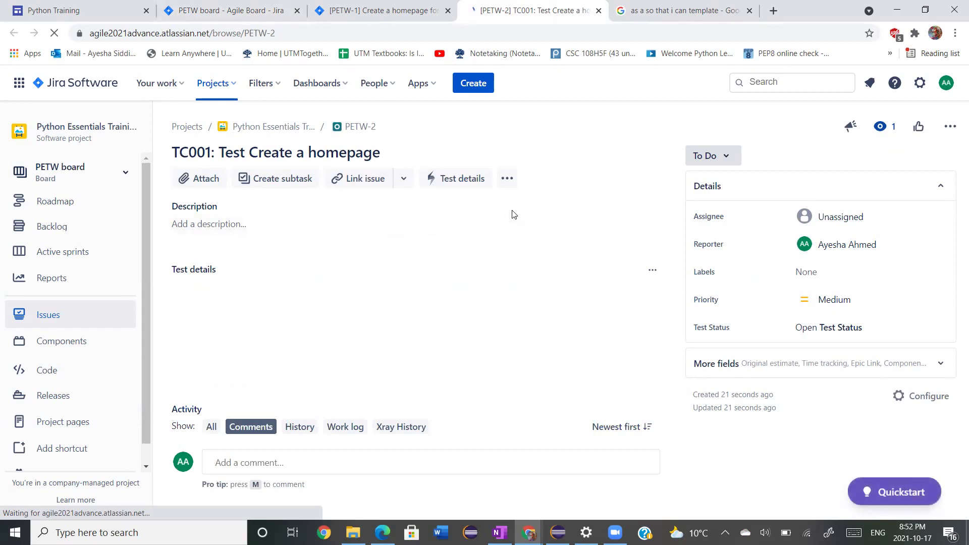
left_click(286, 291)
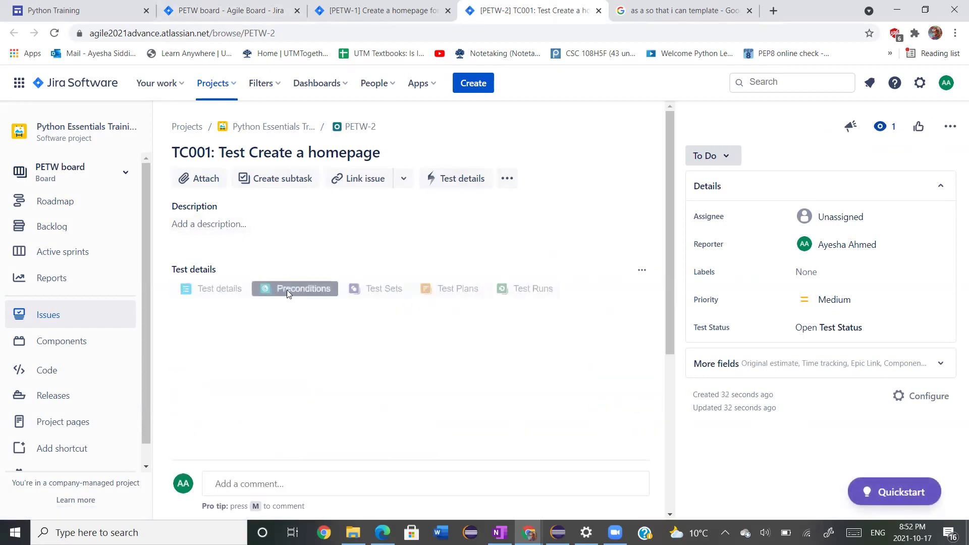
scroll(337, 419, "down", 3)
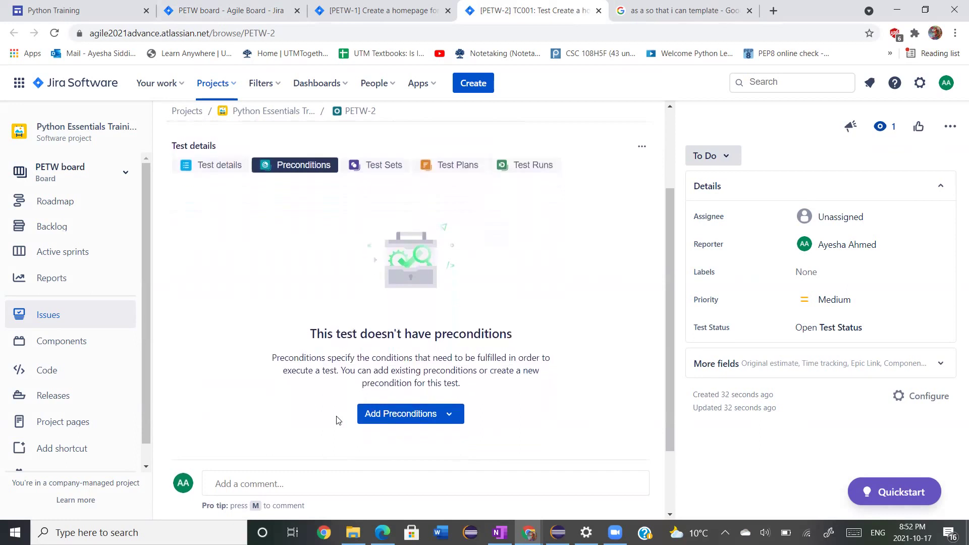
Create a new precondition for the test with the summary "Website should be up".
left_click(404, 400)
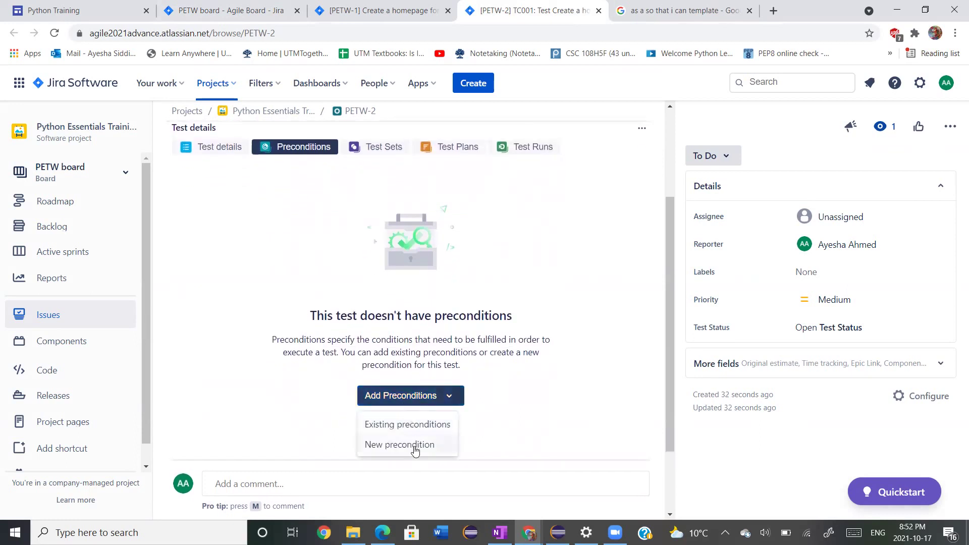
left_click(414, 444)
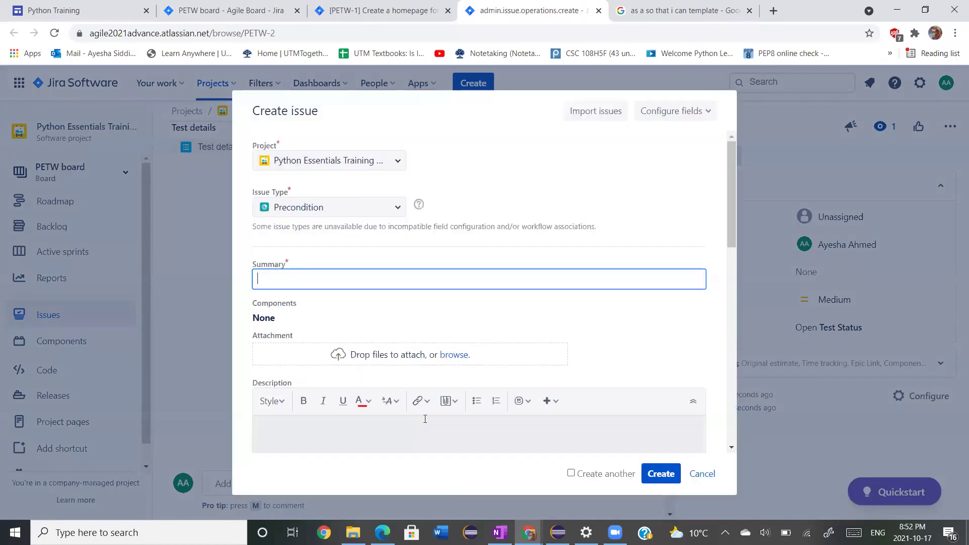
scroll(465, 302, "down", 1)
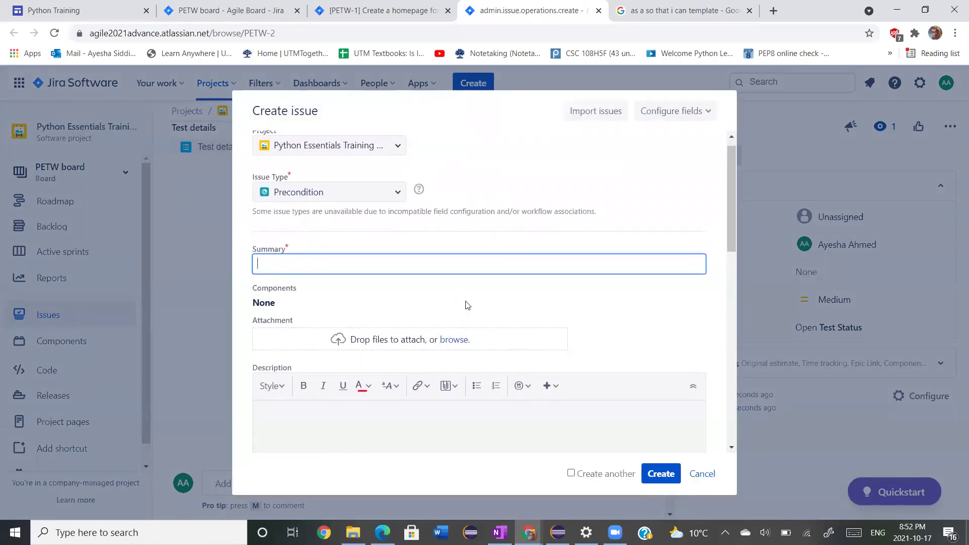
type("Website should be up")
left_click(347, 326)
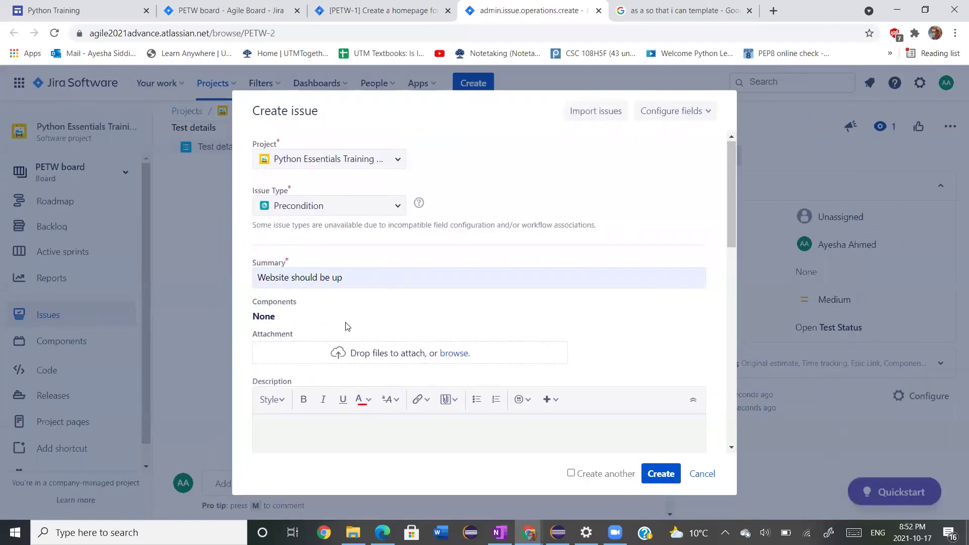
left_click(657, 475)
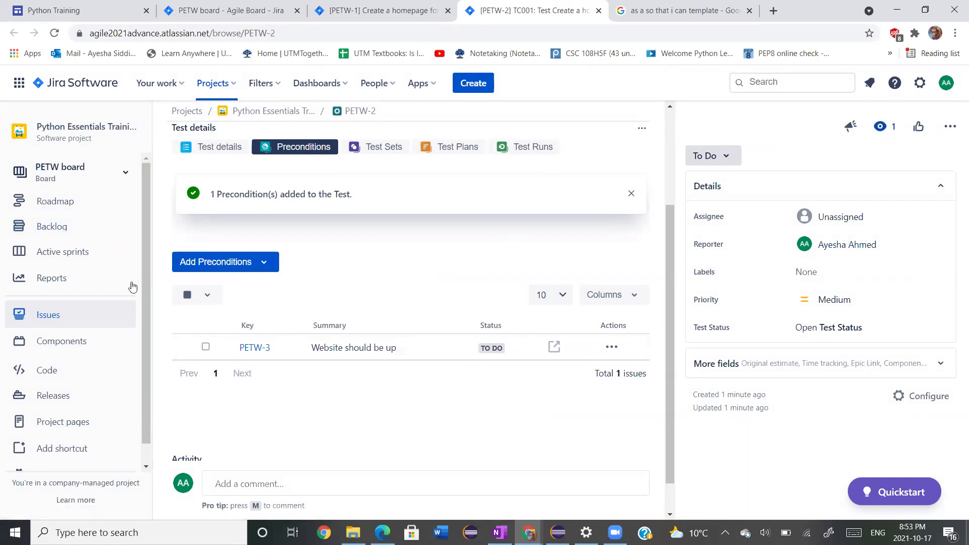
Return to the backlog and open the TC001 test issue from there in a new browser tab.
left_click(50, 226)
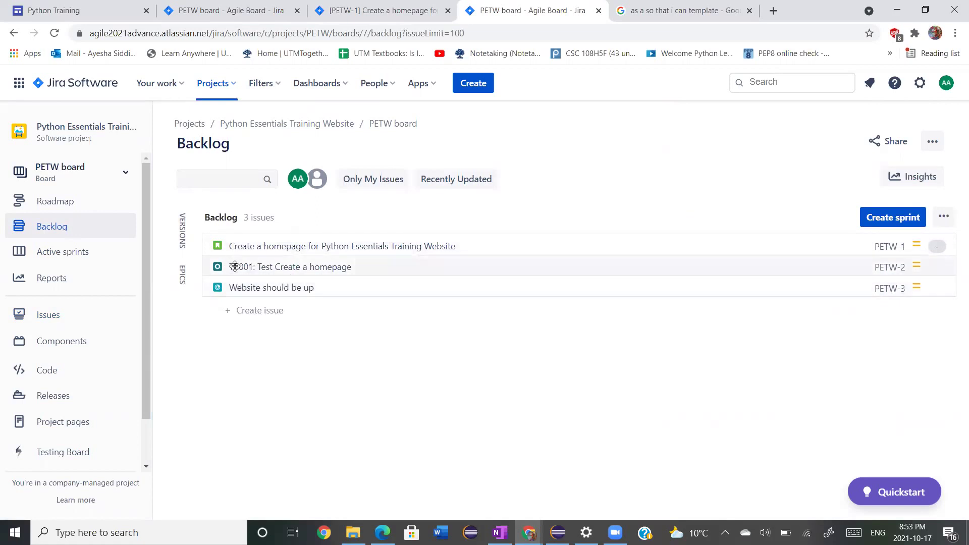
left_click(884, 269, "ctrl")
left_click(620, 11)
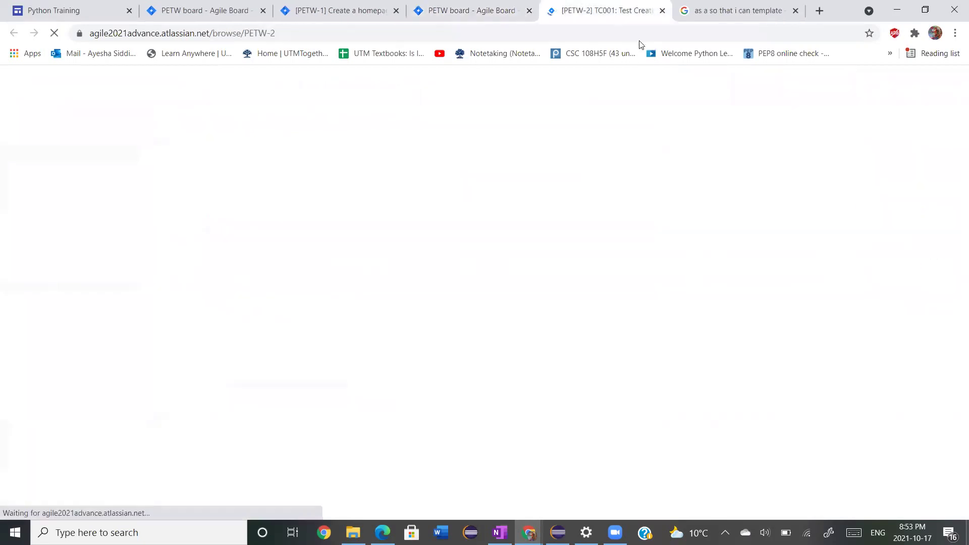
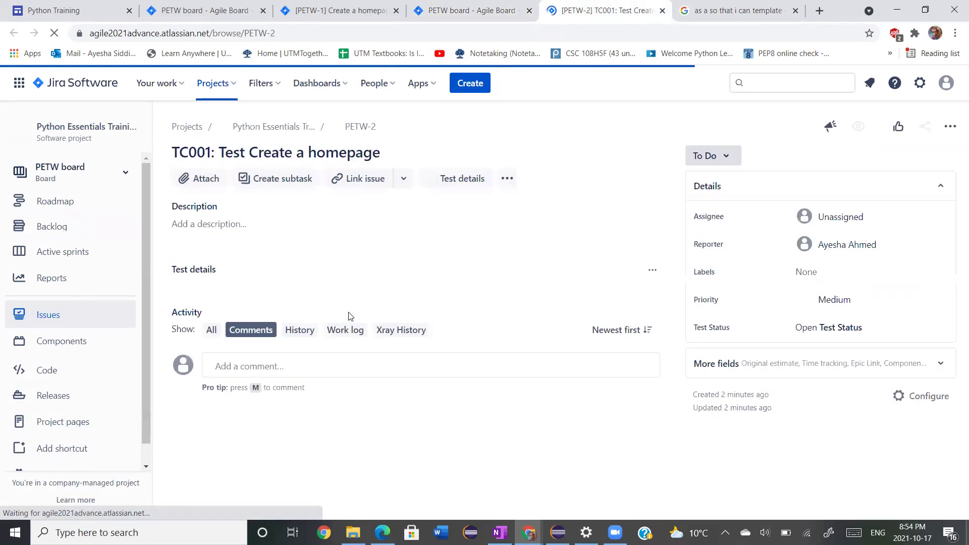
Add a first manual test step to TC001 and begin its action with "Go to".
scroll(329, 353, "down", 3)
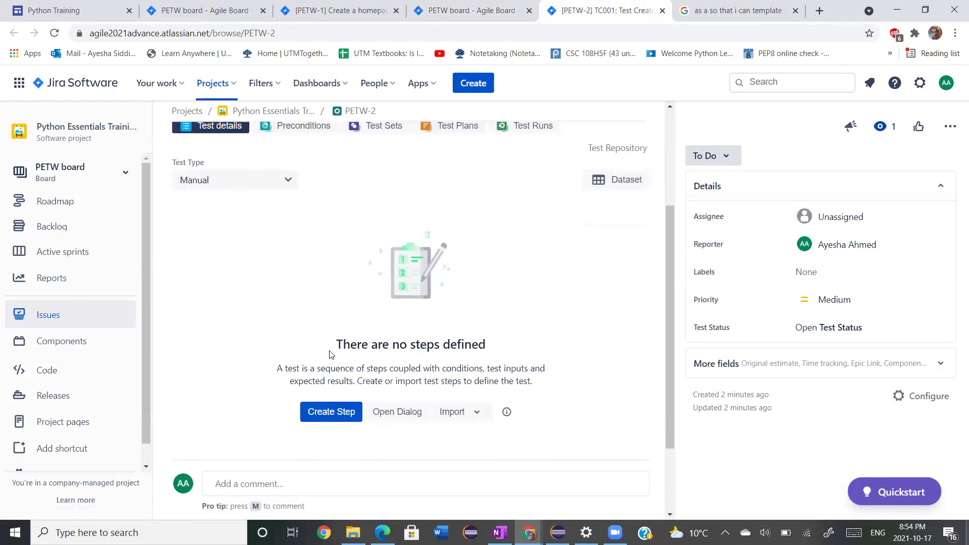
left_click(332, 406)
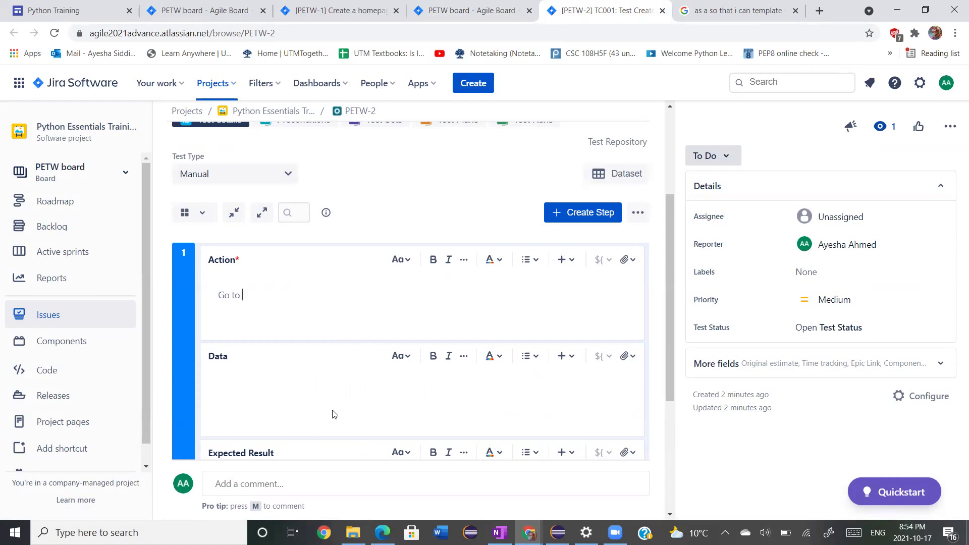
left_click(294, 412)
scroll(294, 413, "down", 1)
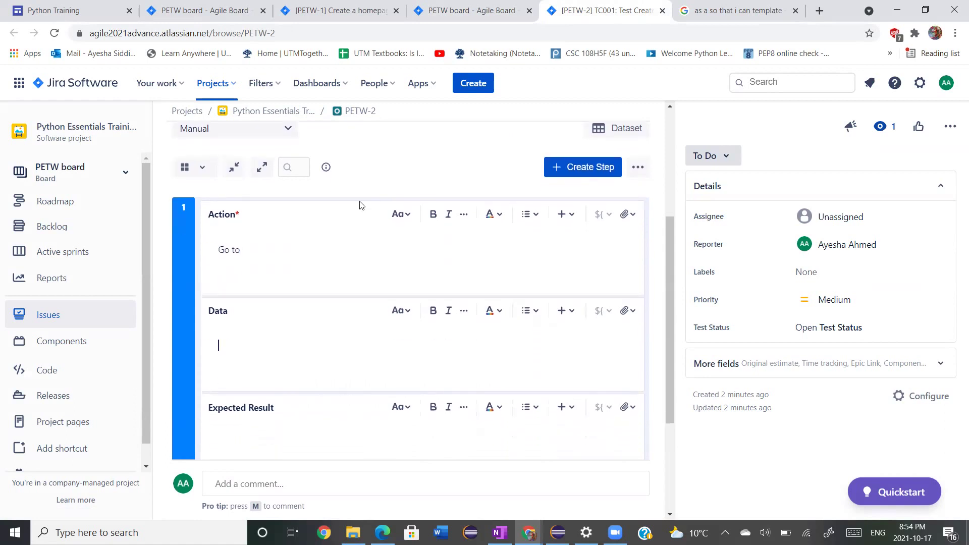
Switch to the Python Training website, copy its home page address and look through the page down to the Sign Up section.
left_click(120, 4)
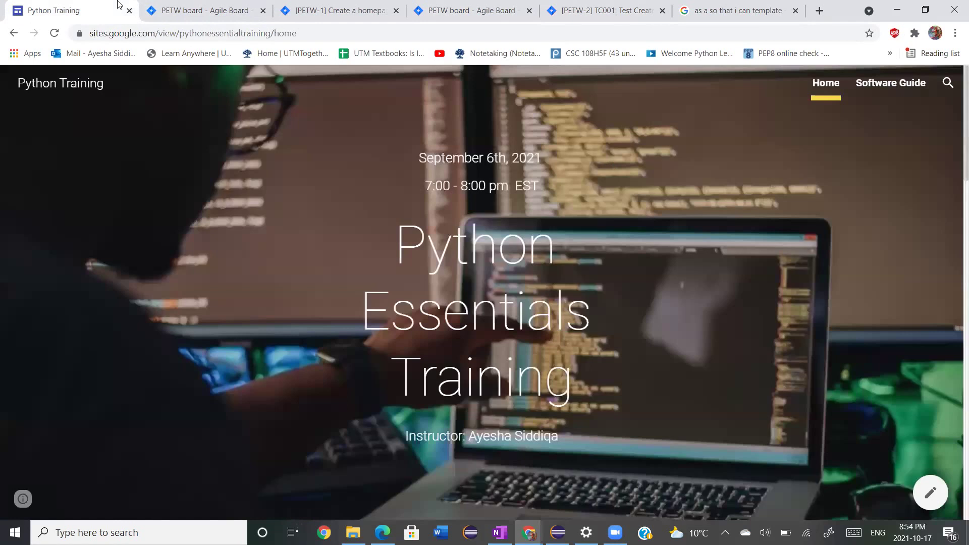
left_click(172, 33)
key("ctrl+c")
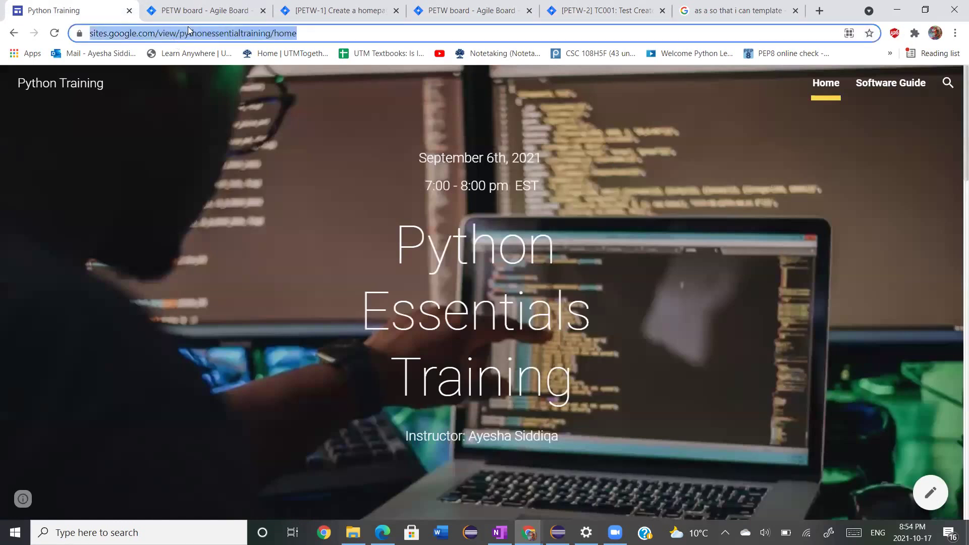
scroll(439, 176, "down", 2)
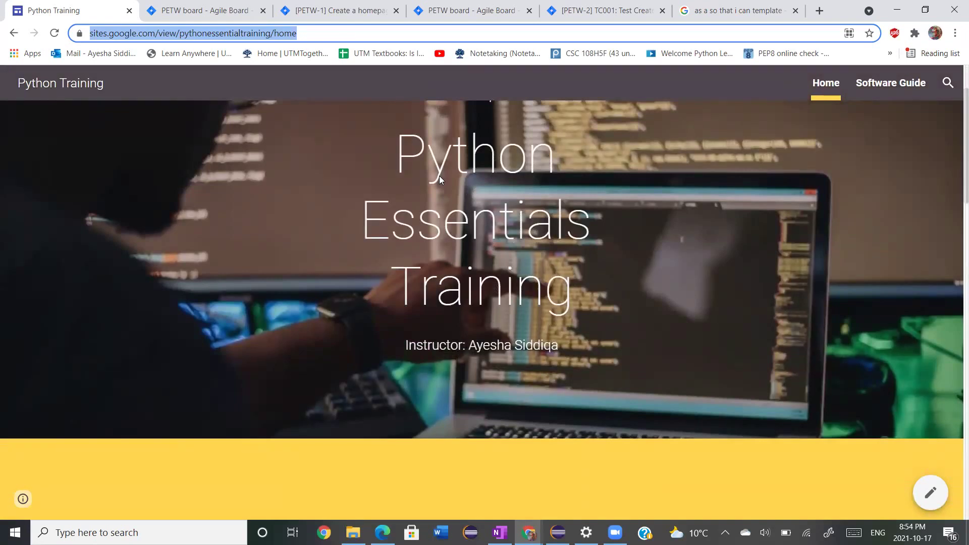
scroll(439, 175, "down", 9)
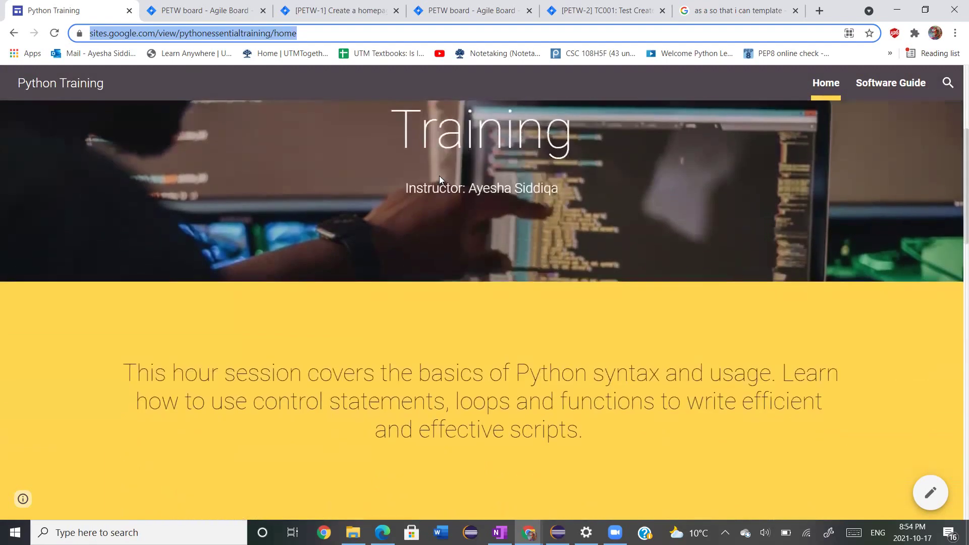
scroll(439, 175, "down", 12)
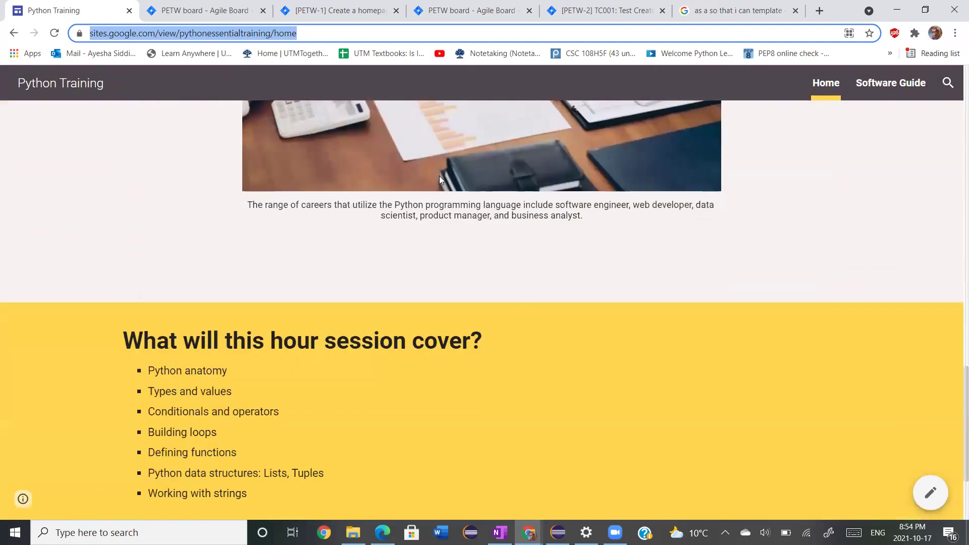
scroll(439, 176, "down", 3)
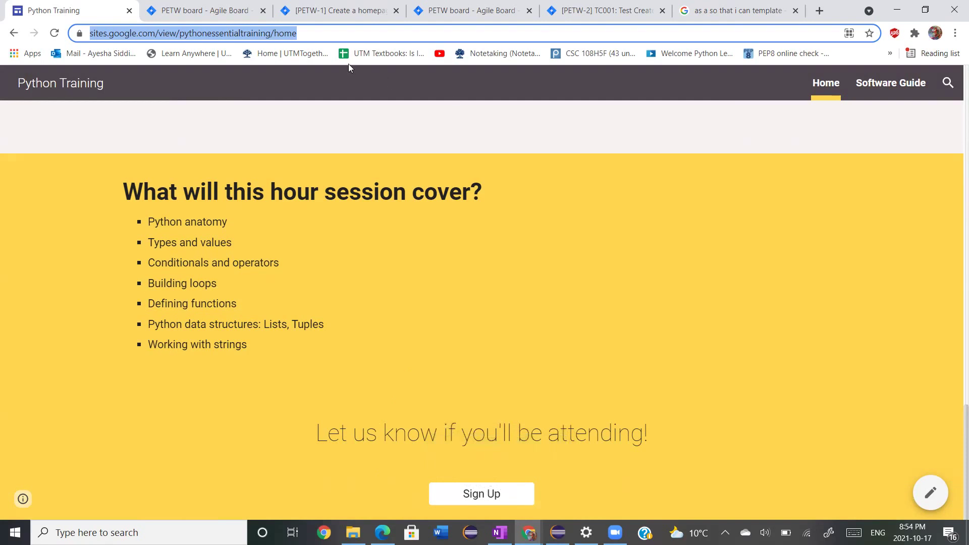
scroll(240, 88, "up", 15)
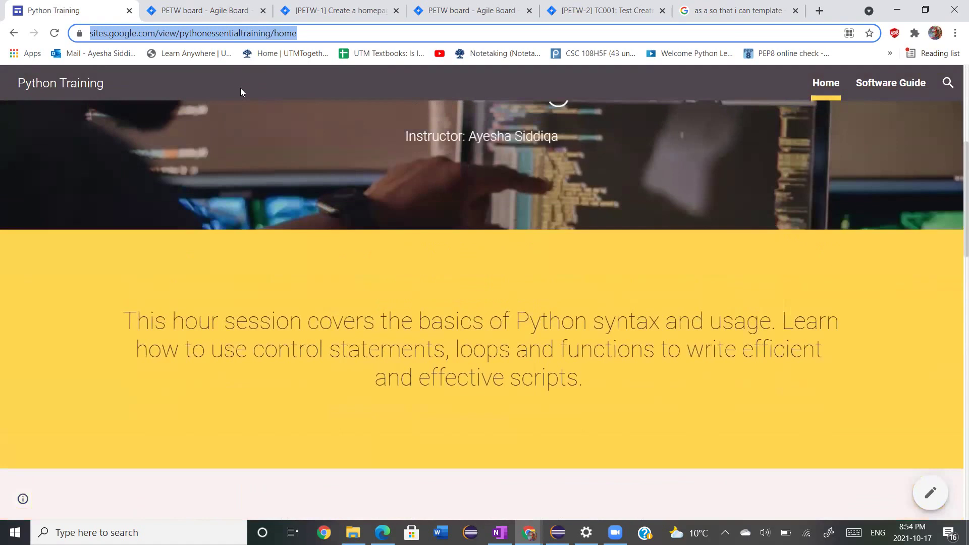
left_click(331, 10)
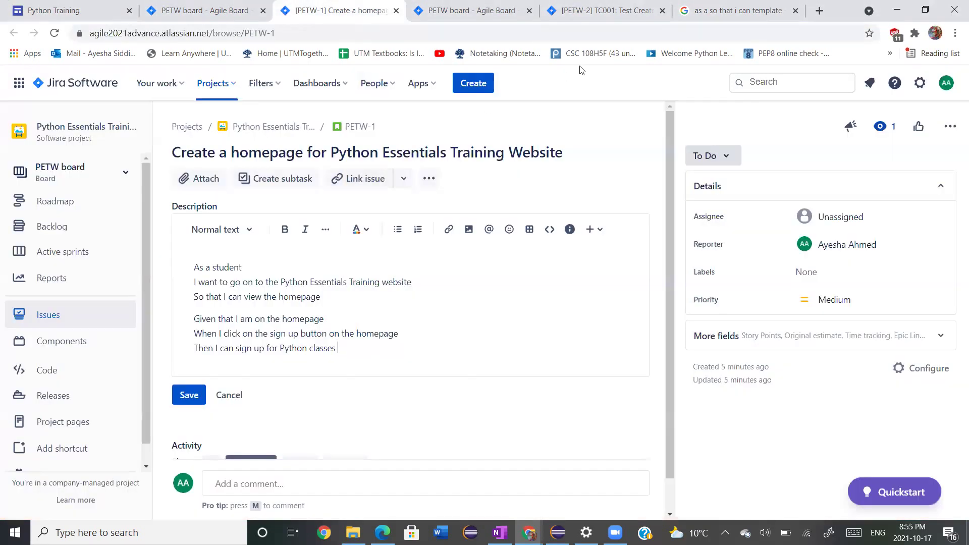
left_click(603, 10)
key("ctrl+v")
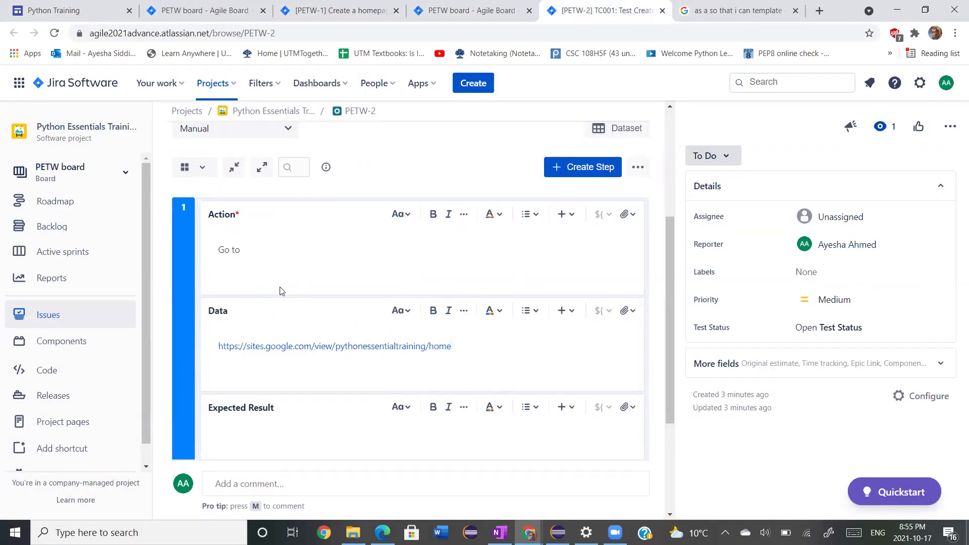
left_click(256, 437)
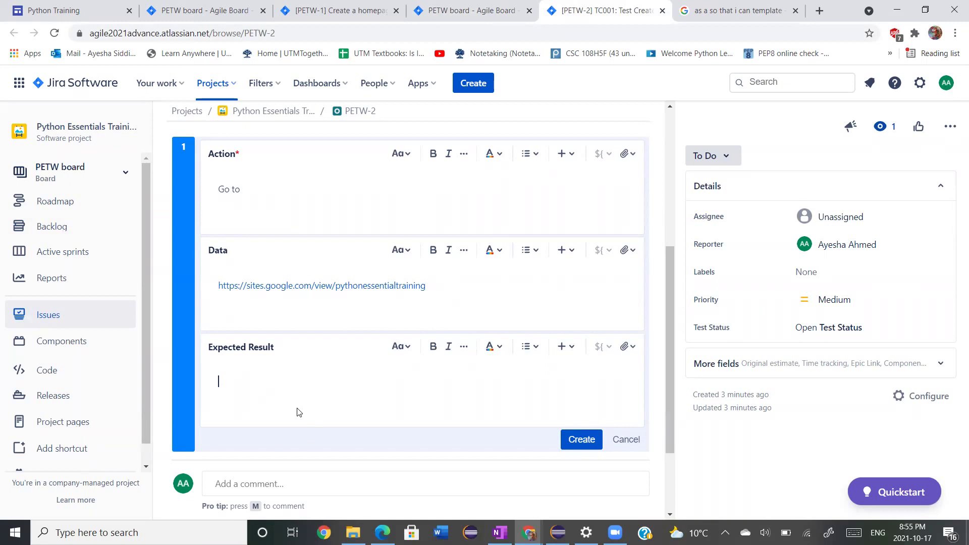
key("ctrl+v")
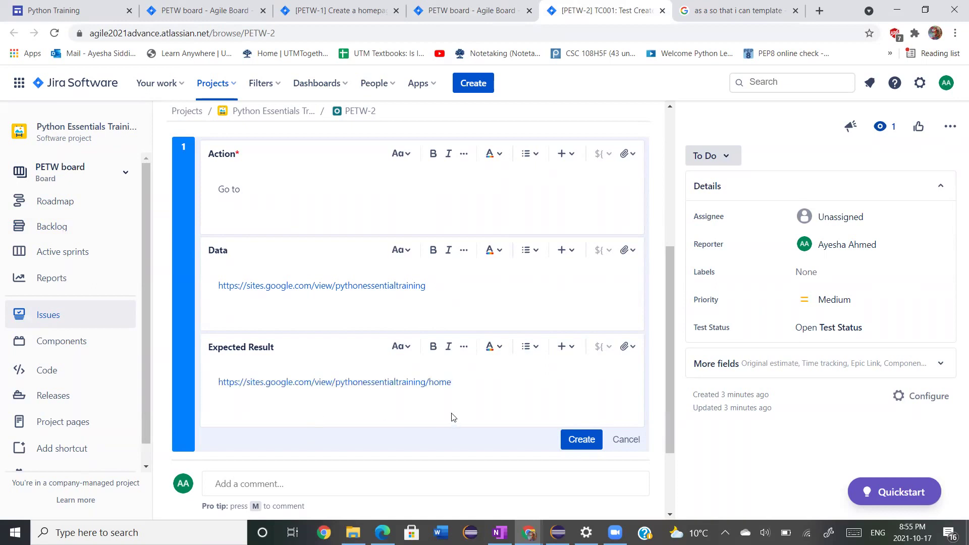
left_click(581, 440)
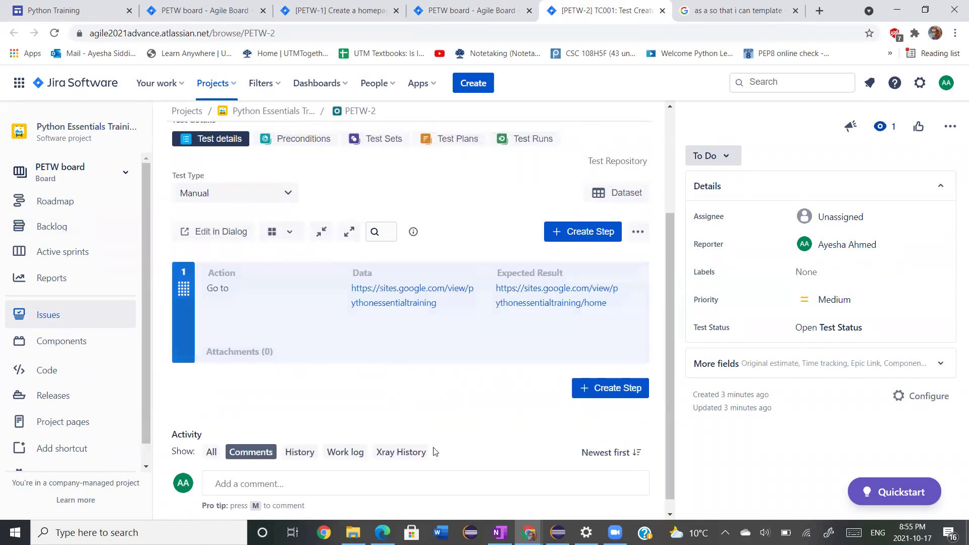
Start a second test step in TC001 with the action "Click on" and the data "Sign up button".
left_click(568, 233)
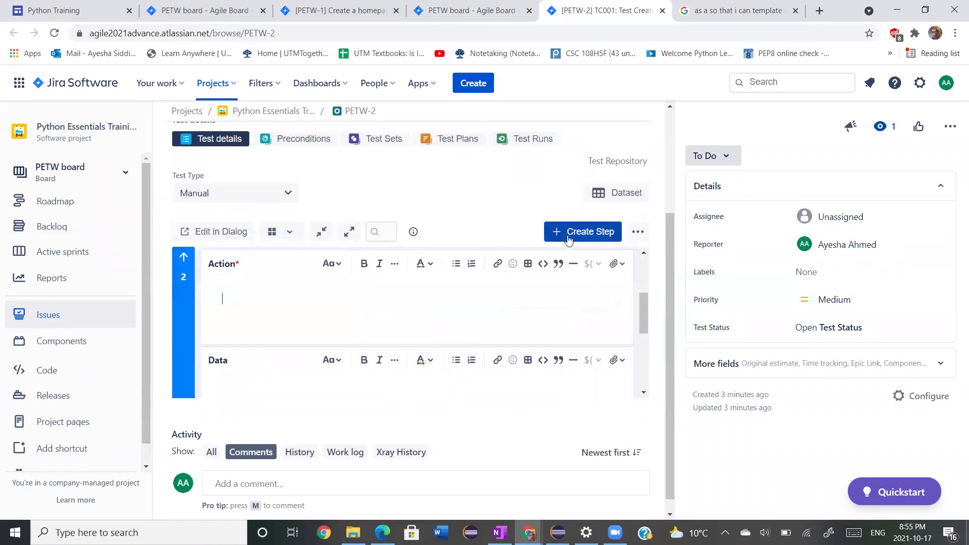
type("Click on")
left_click(437, 449)
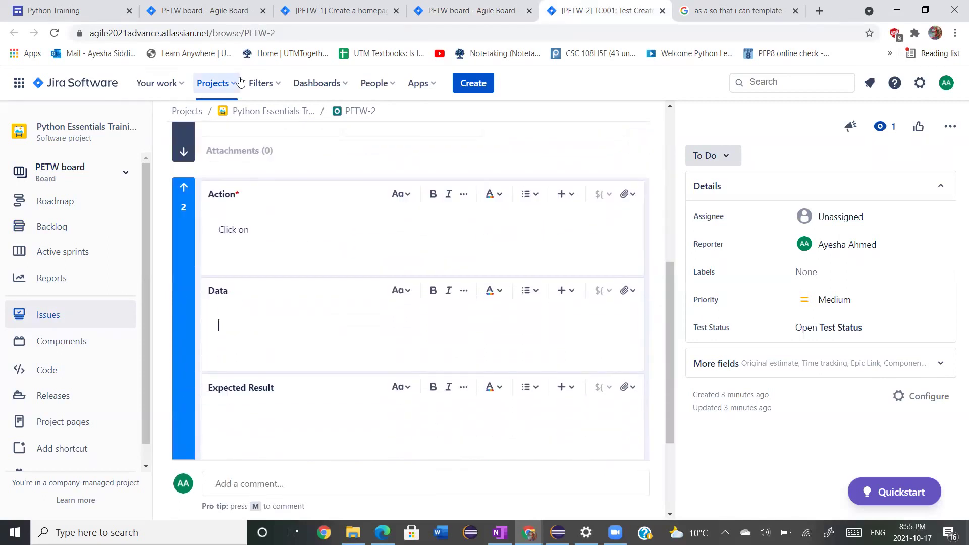
type("Sign up botton")
Open the sign-up form from the Python Training website, copy its address into the second test step's expected result and create the step.
left_click(56, 10)
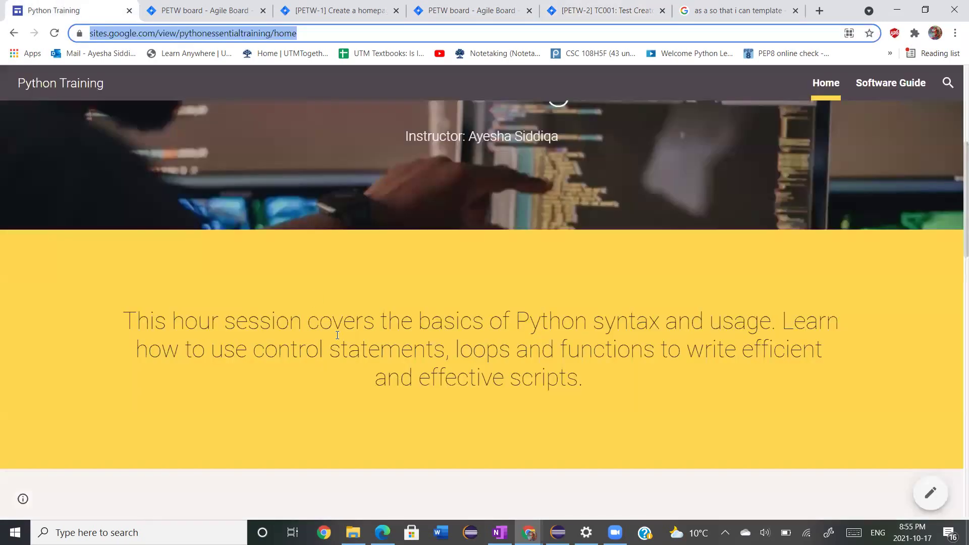
scroll(537, 454, "down", 10)
left_click(495, 504)
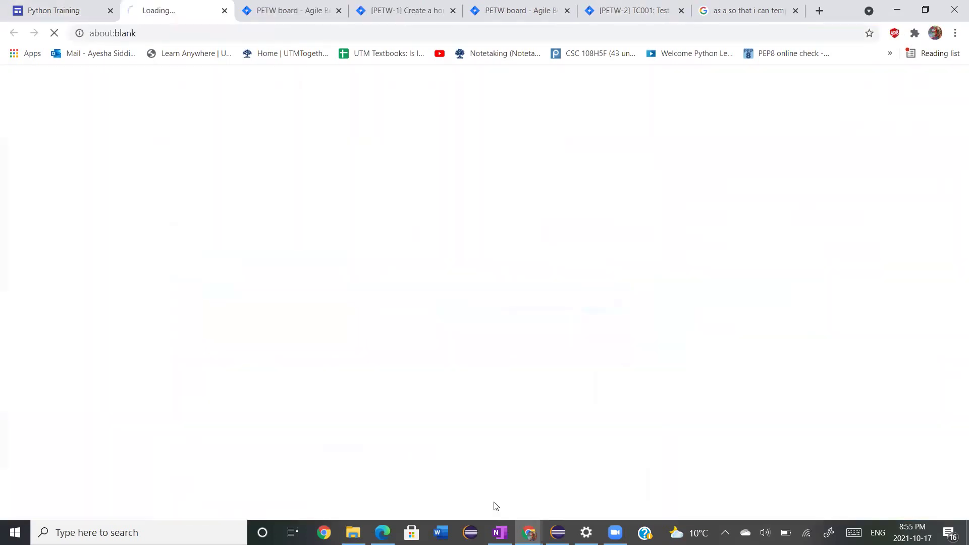
left_click(196, 31)
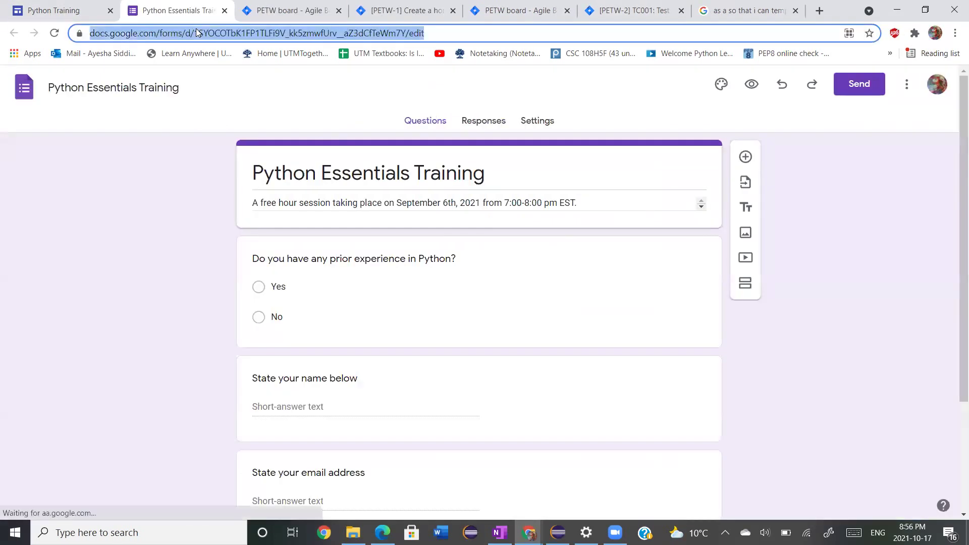
left_click(631, 10)
left_click(573, 391)
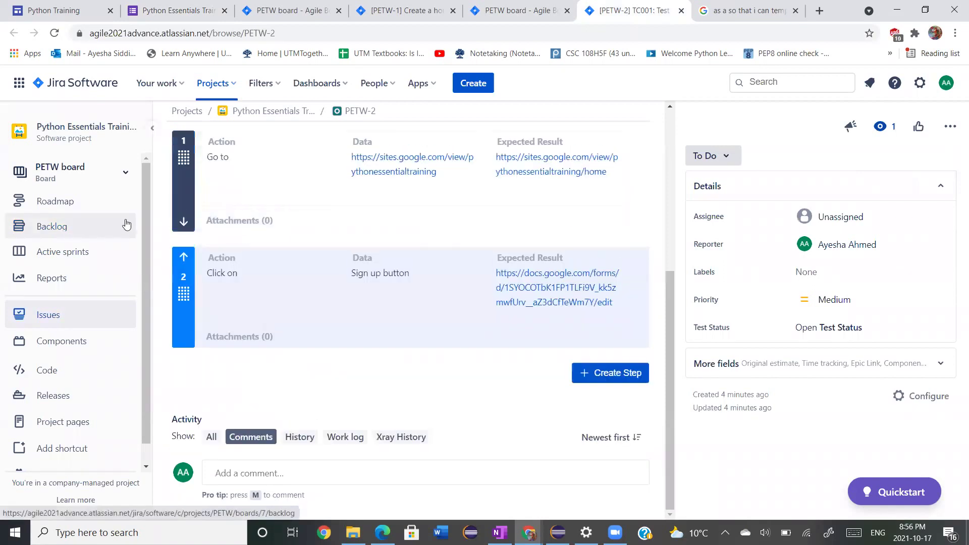
Review the action, data and expected result of both manual test steps in TC001.
scroll(303, 174, "up", 2)
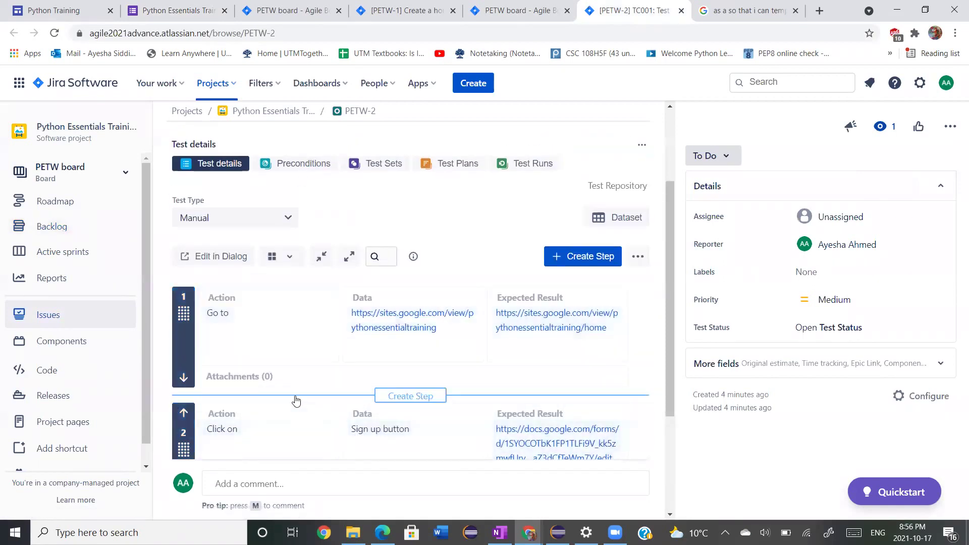
scroll(303, 350, "down", 1)
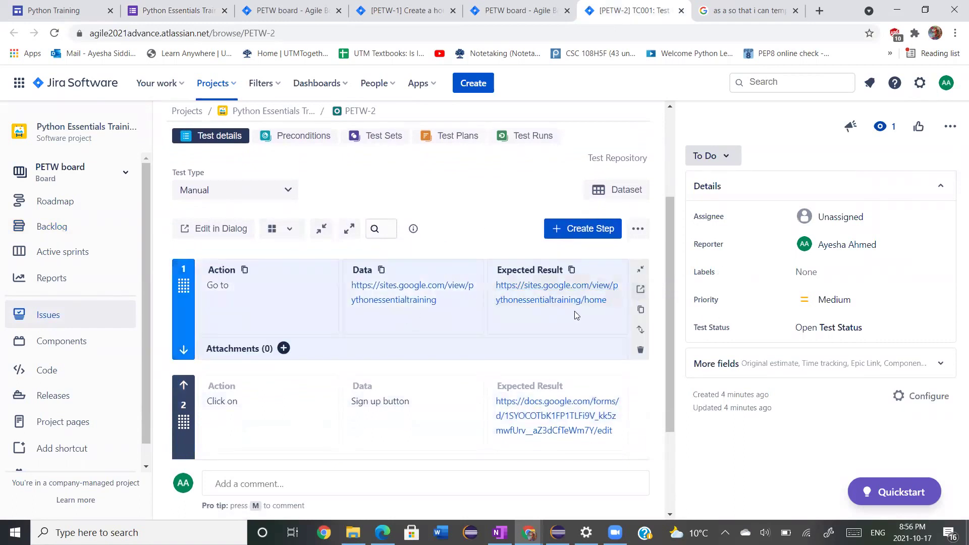
scroll(575, 315, "down", 2)
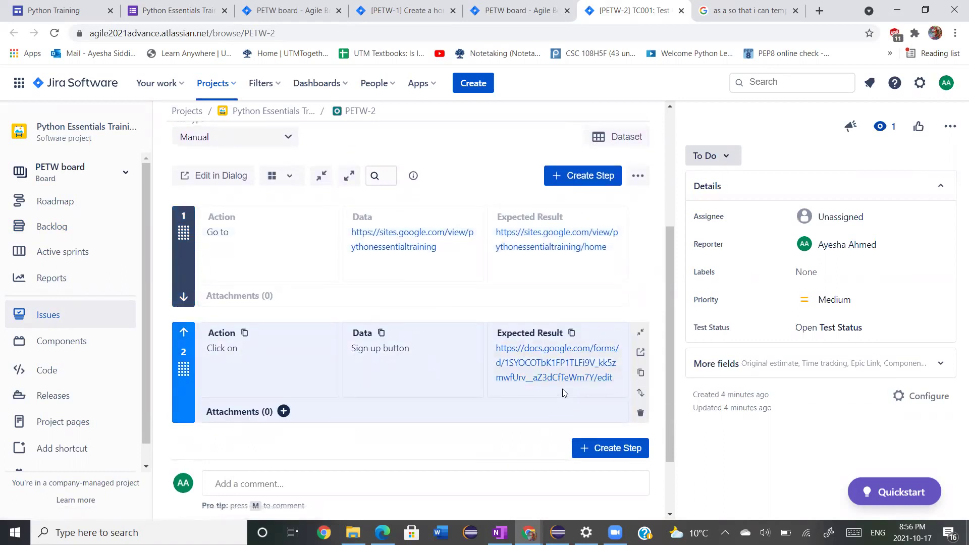
scroll(563, 392, "down", 3)
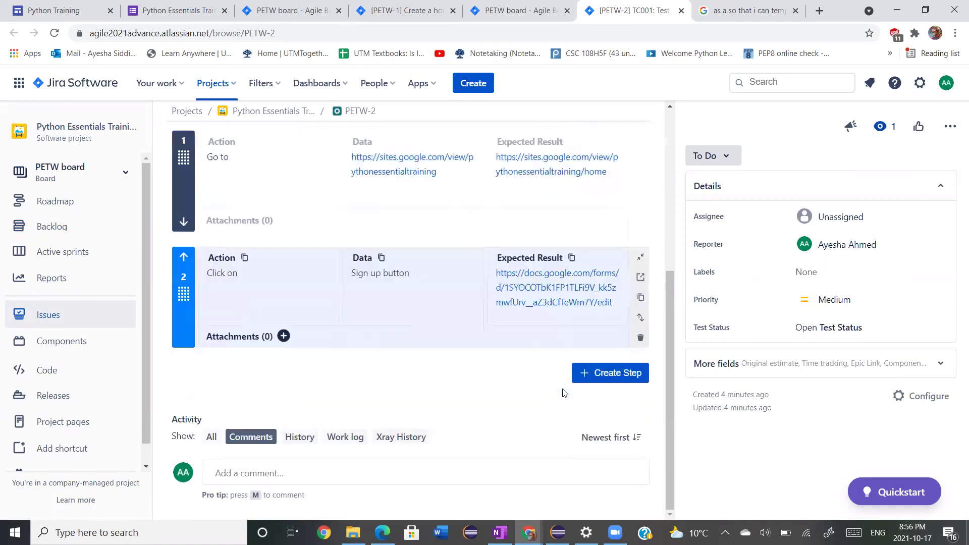
scroll(564, 392, "up", 1)
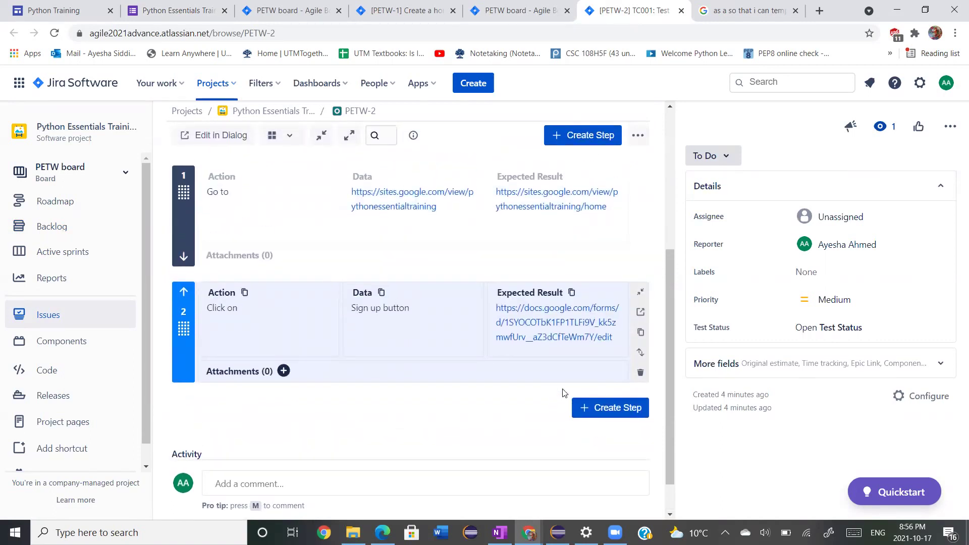
scroll(563, 392, "up", 5)
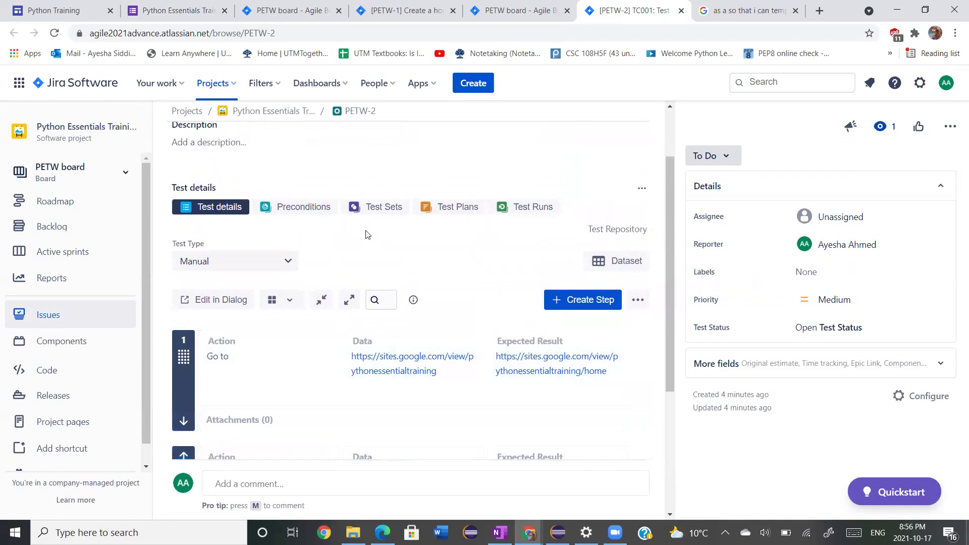
From the backlog, create a Test Set issue with the summary "TS001: Website test set".
left_click(81, 230)
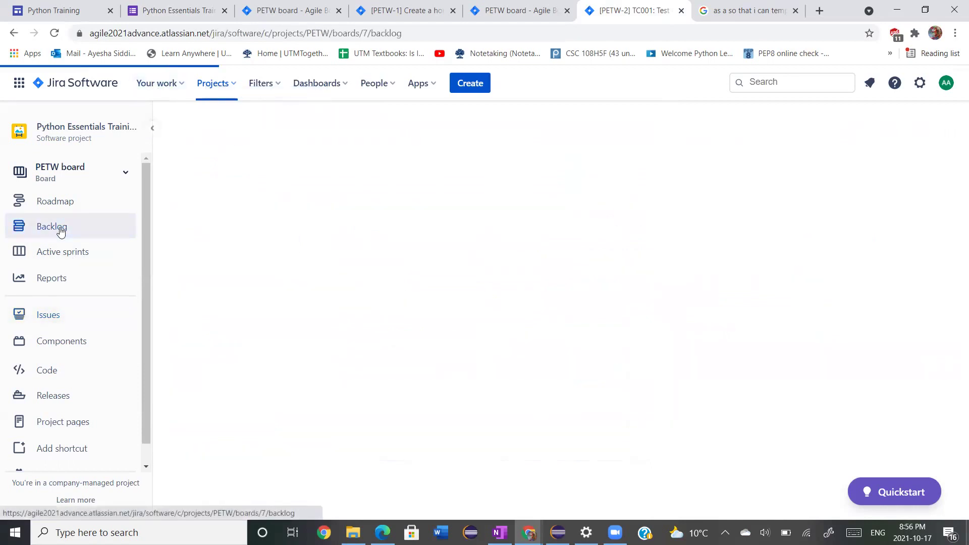
left_click(469, 92)
left_click(381, 201)
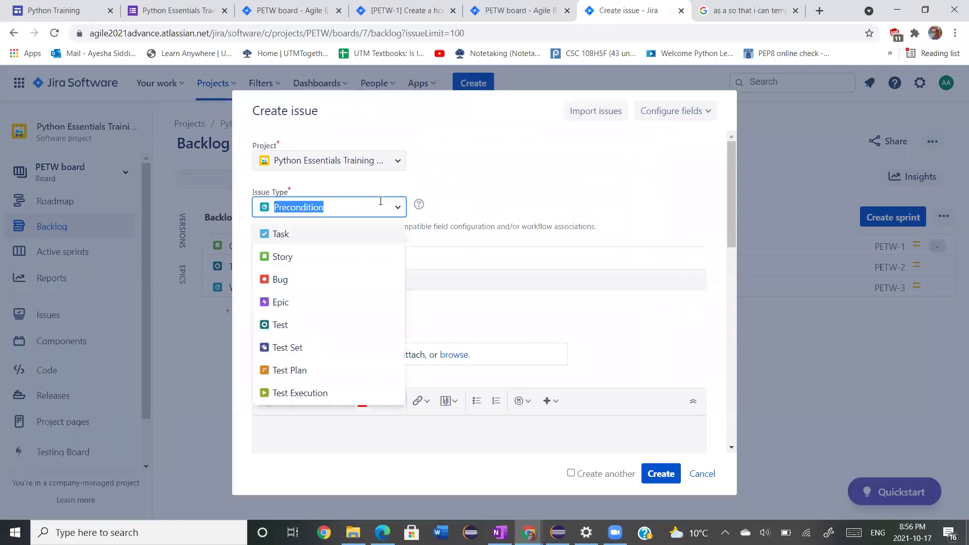
left_click(346, 348)
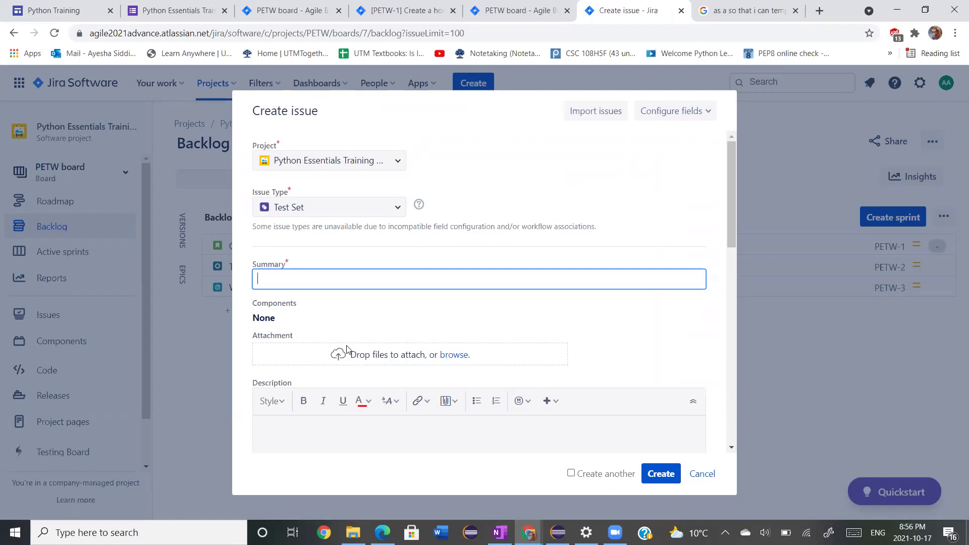
key("Down")
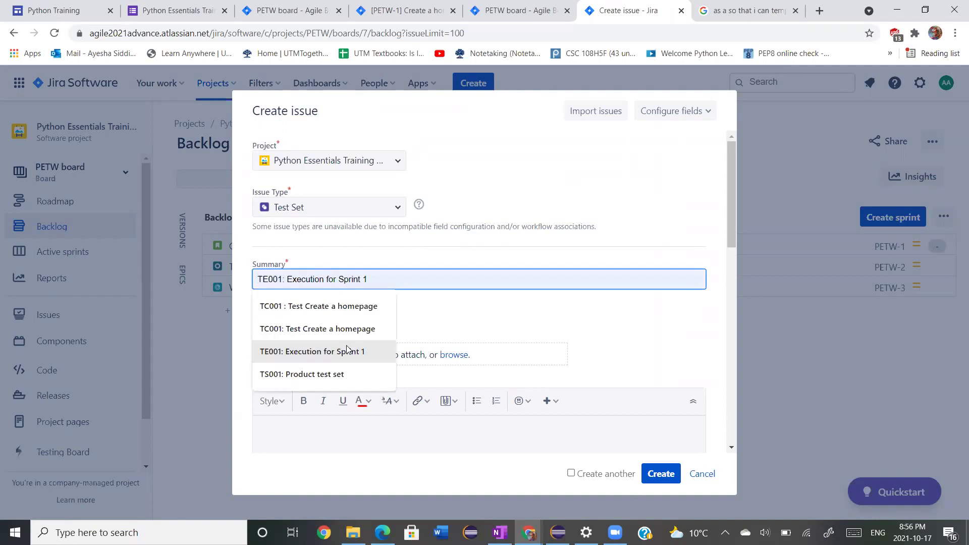
type("TS001: Product test set")
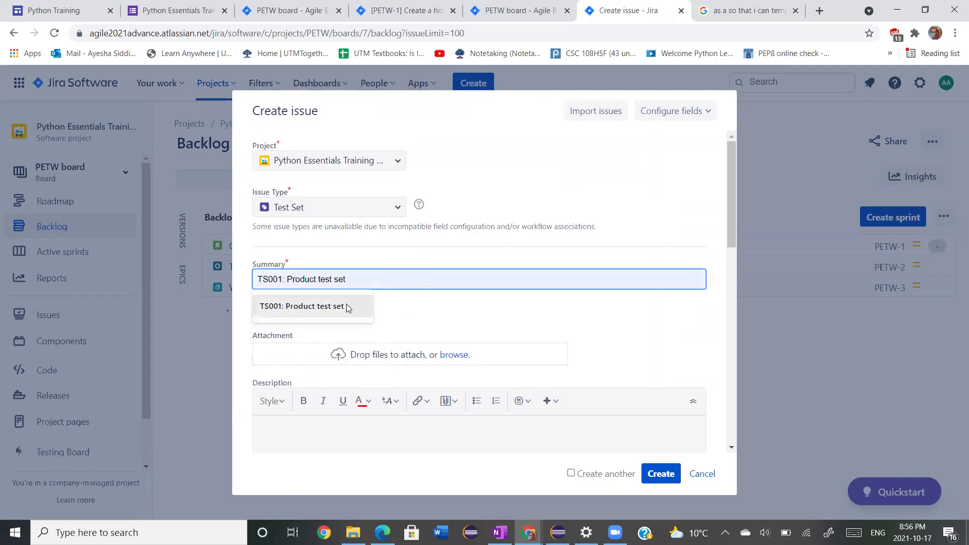
left_click(347, 305)
double_click(295, 279)
type("Website test set")
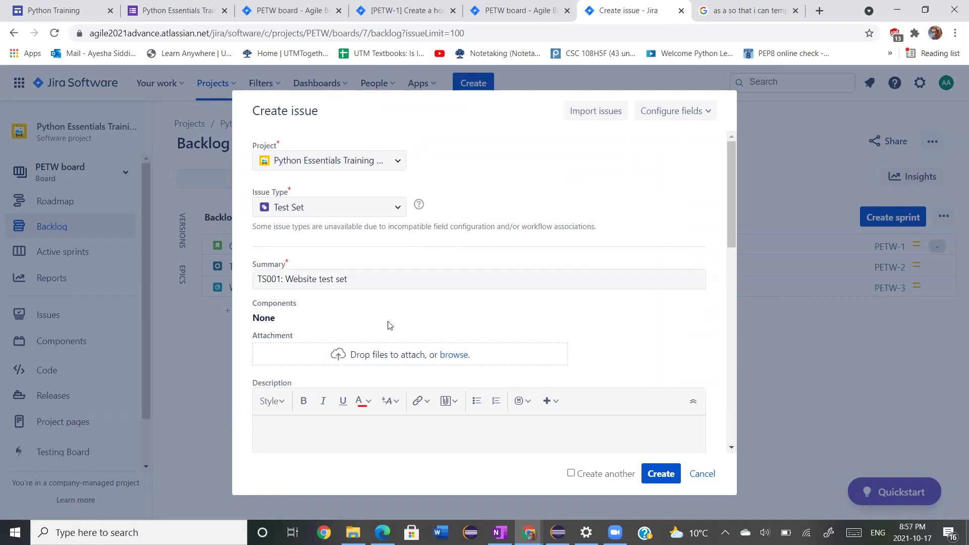
scroll(480, 353, "down", 2)
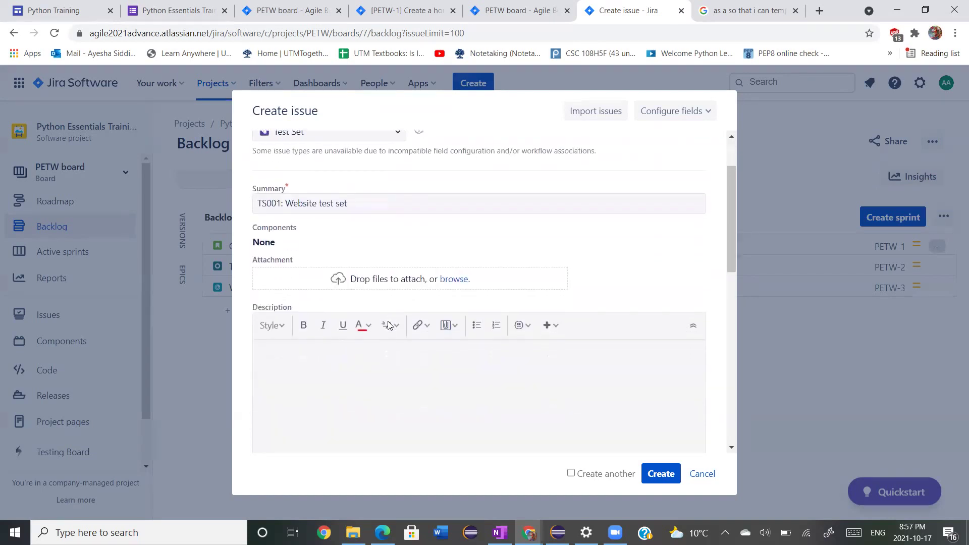
left_click(661, 473)
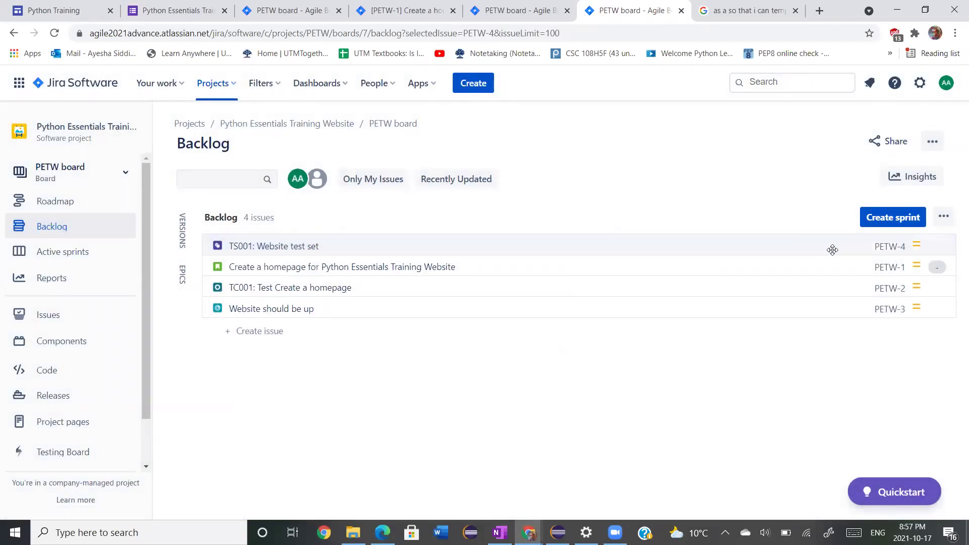
Open the TS001 test set in a new browser tab, add the existing test PETW-2 to it and return to the backlog.
middle_click(884, 252)
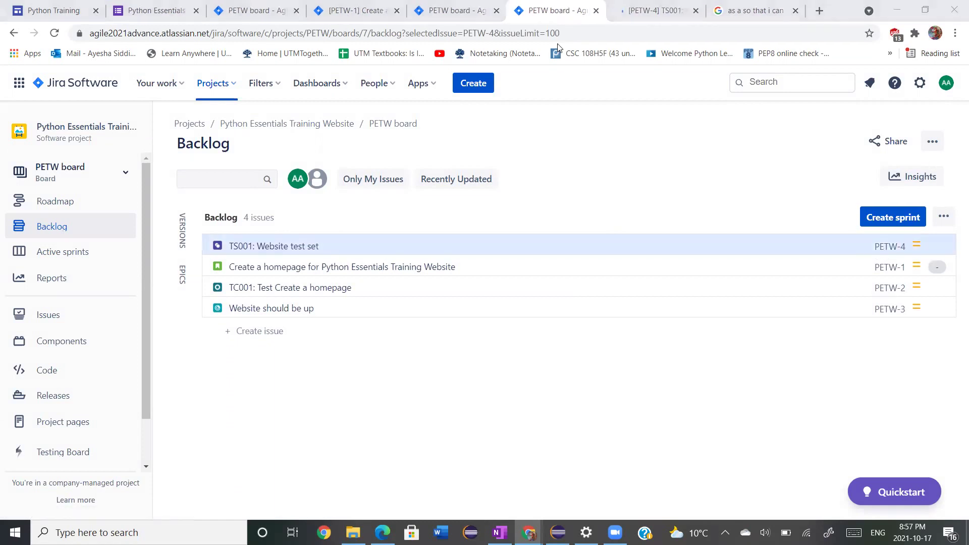
left_click(651, 10)
scroll(467, 316, "down", 3)
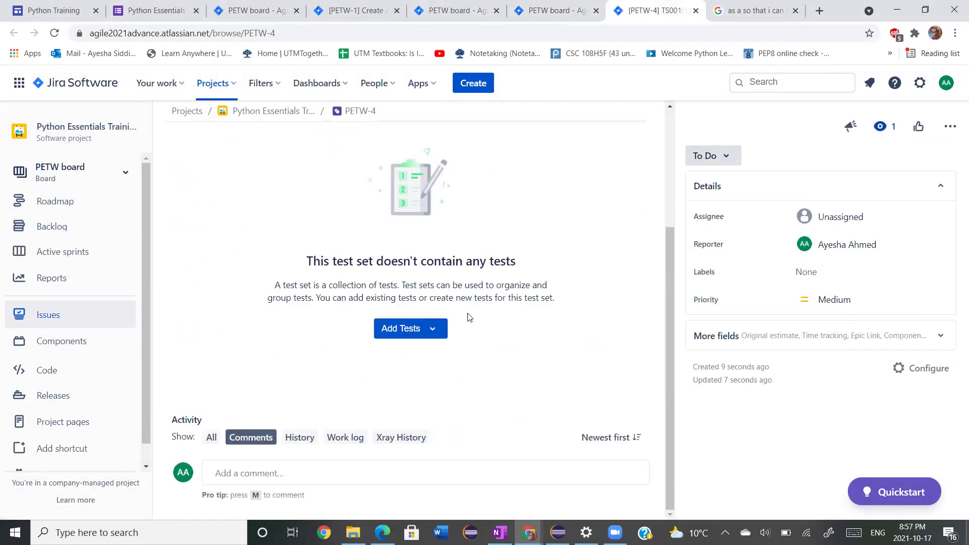
left_click(435, 329)
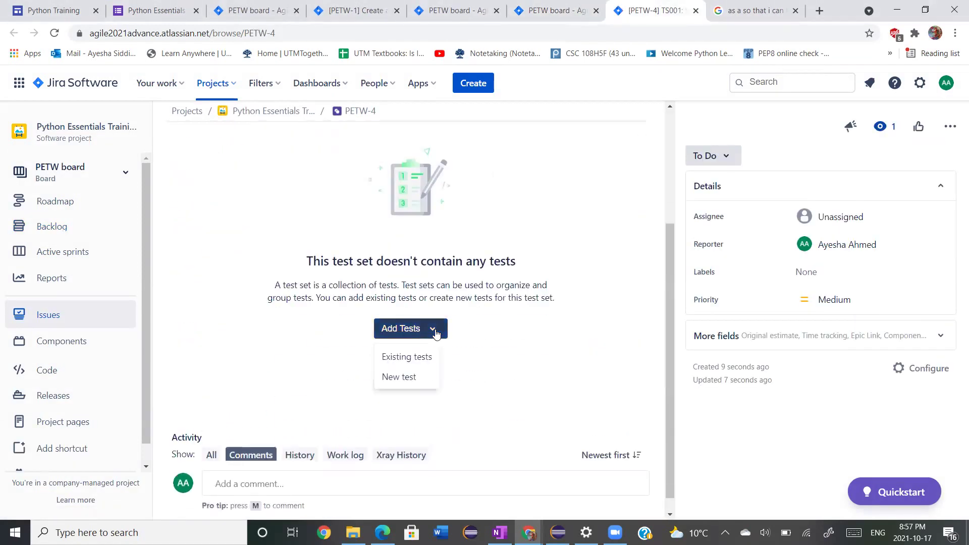
left_click(418, 357)
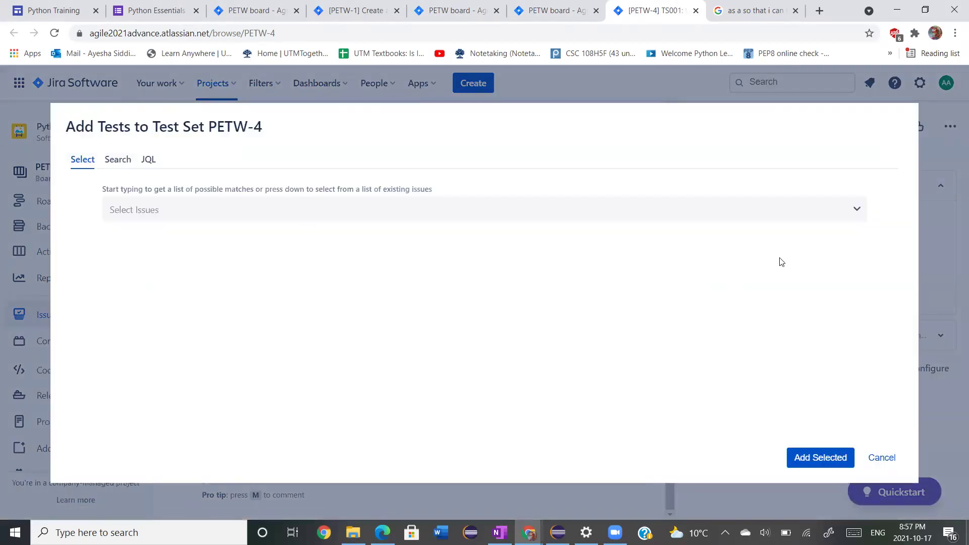
left_click(839, 211)
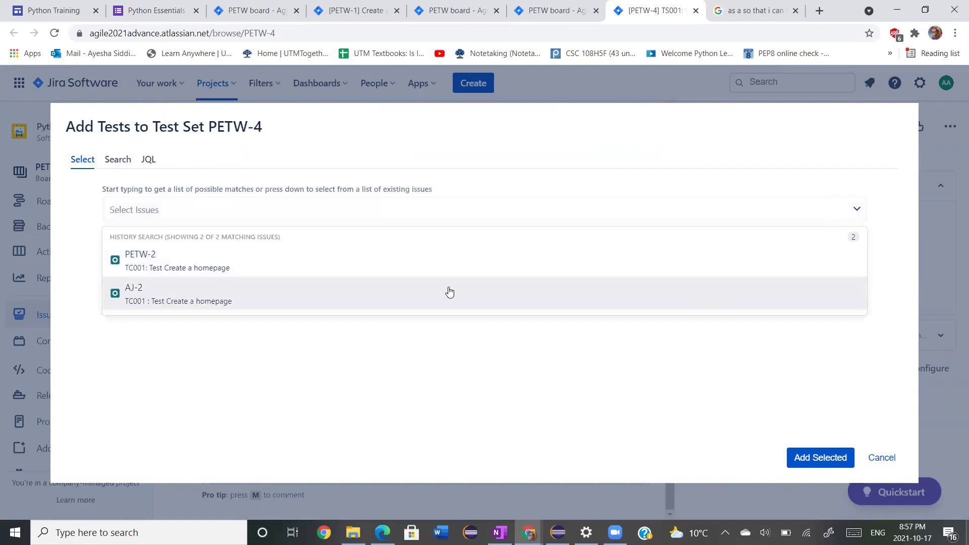
left_click(355, 270)
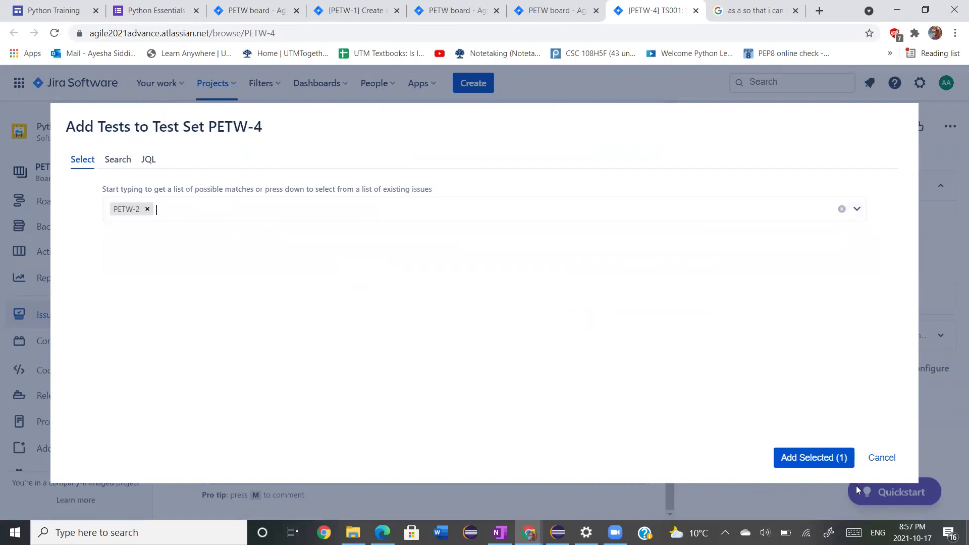
left_click(808, 458)
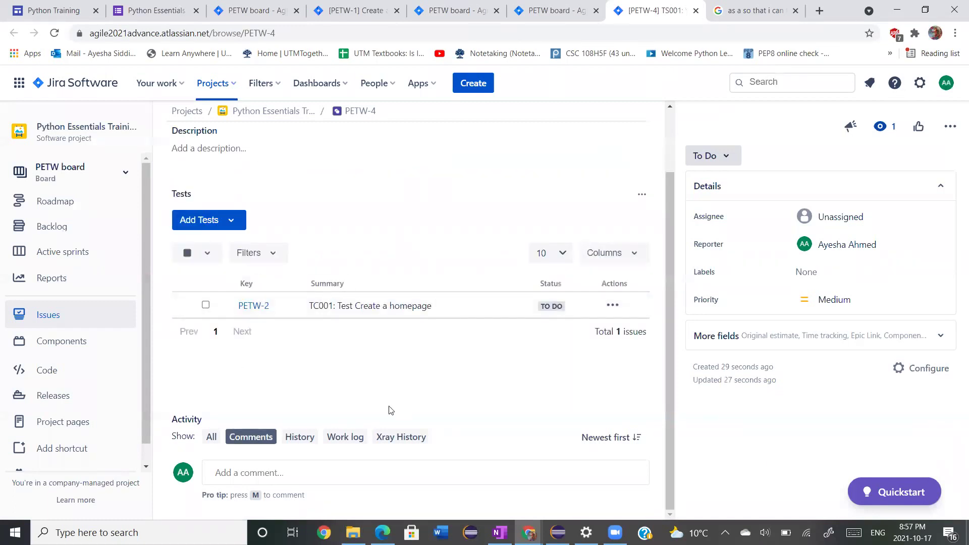
scroll(450, 329, "up", 2)
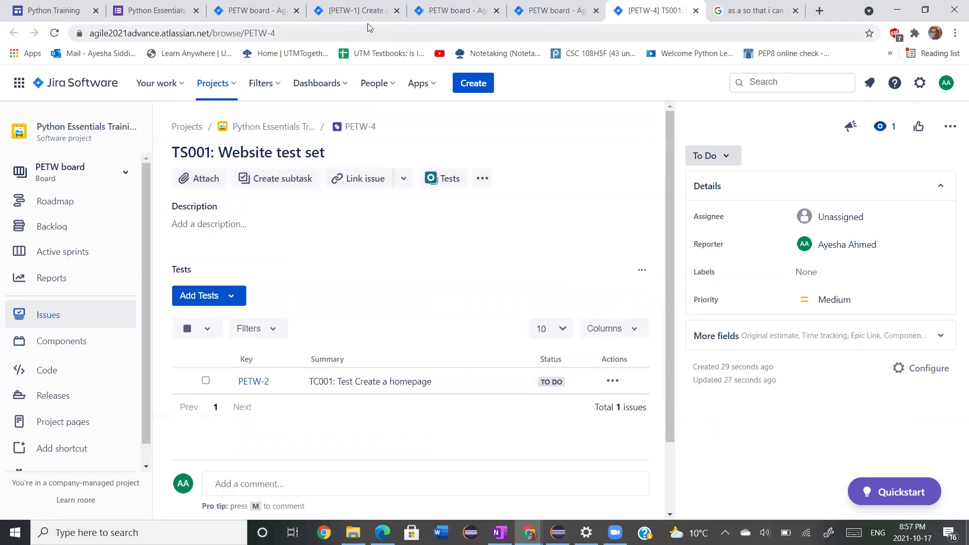
left_click(80, 236)
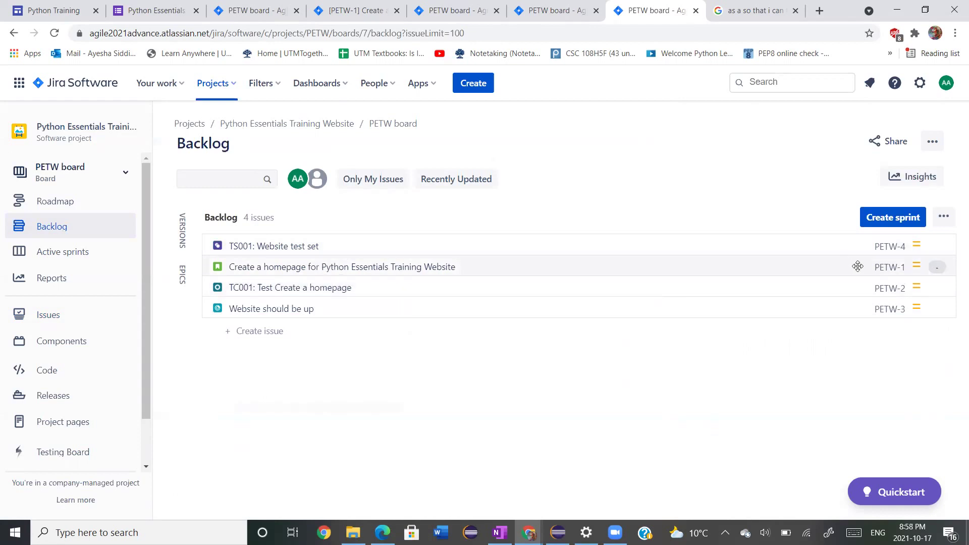
Open the homepage story PETW-1 and its linked test TC001, and review the test's manual steps and preconditions.
left_click(889, 270, "ctrl")
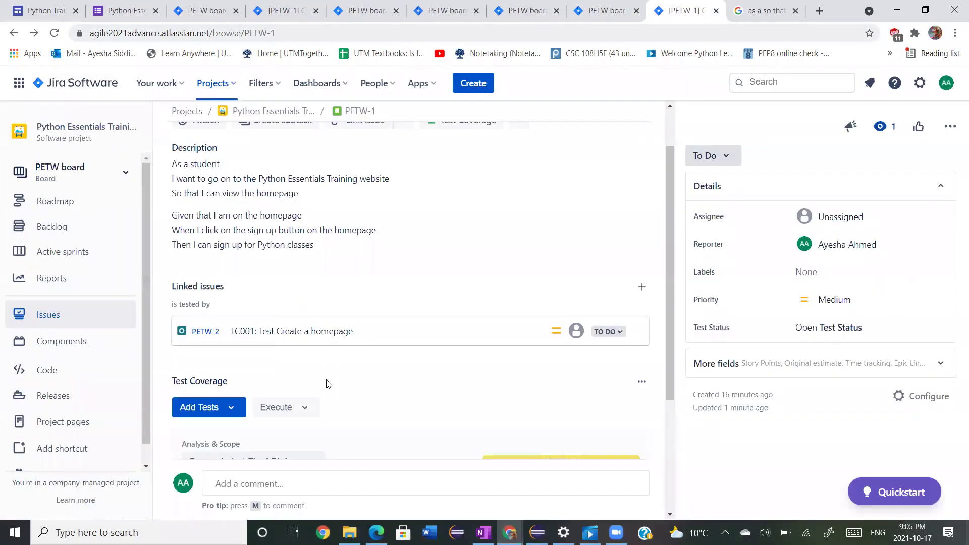
left_click(275, 333)
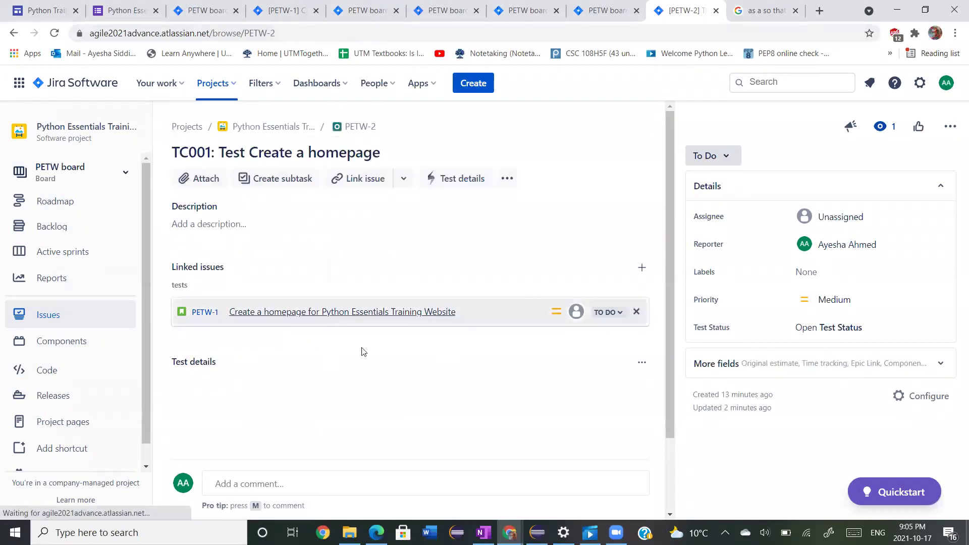
scroll(284, 283, "down", 1)
scroll(313, 333, "down", 4)
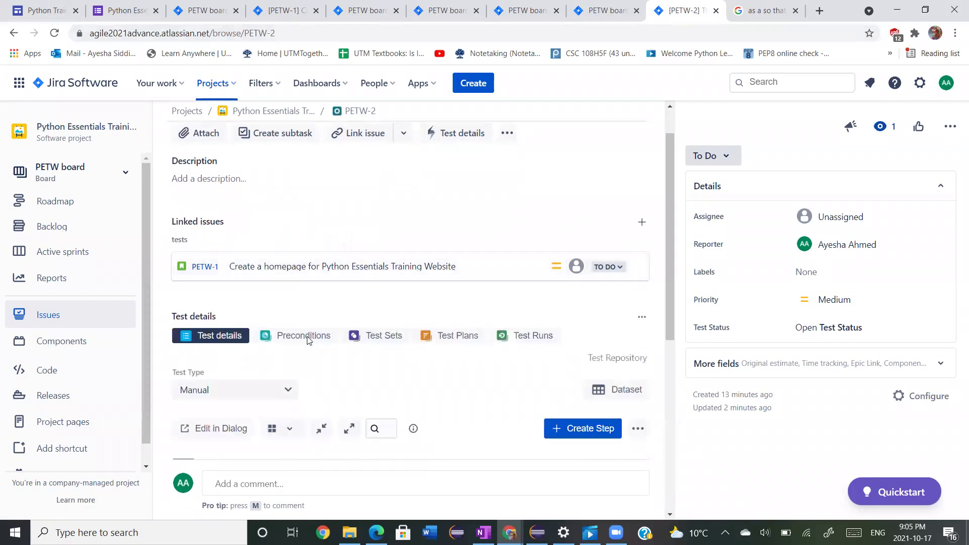
scroll(319, 385, "down", 2)
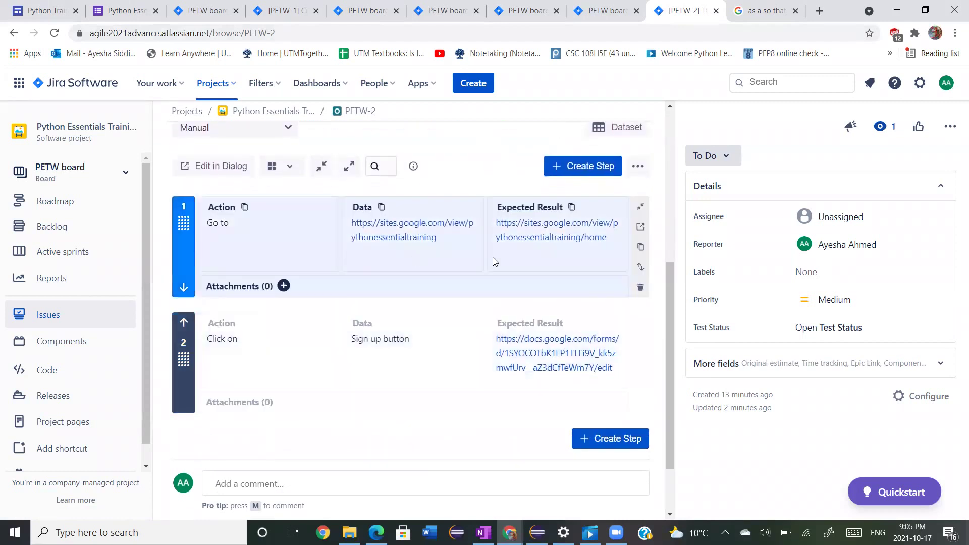
scroll(465, 275, "up", 2)
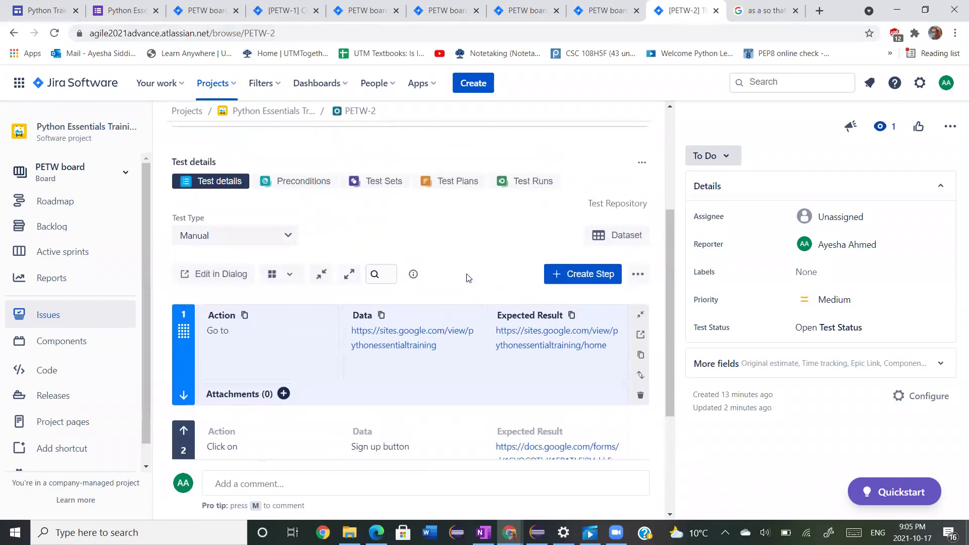
left_click(296, 182)
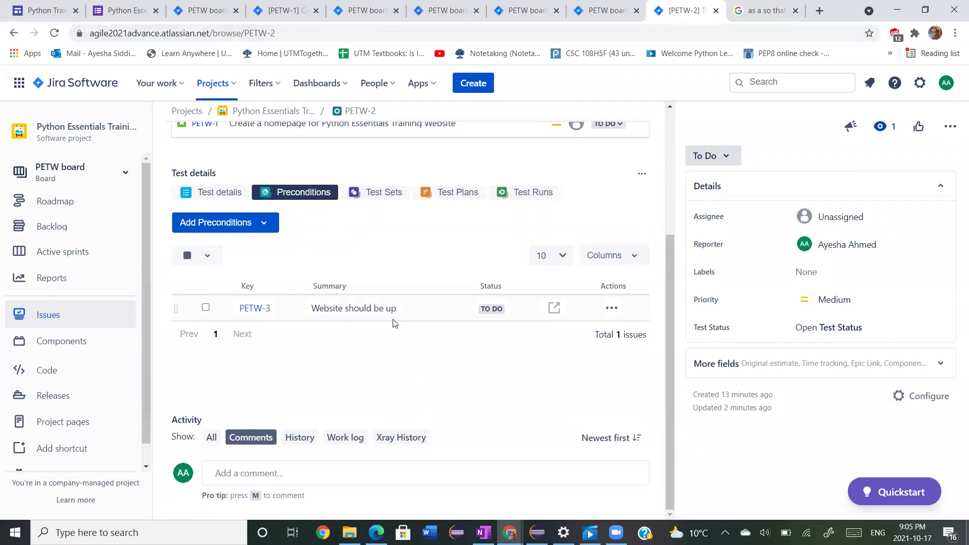
scroll(485, 321, "up", 1)
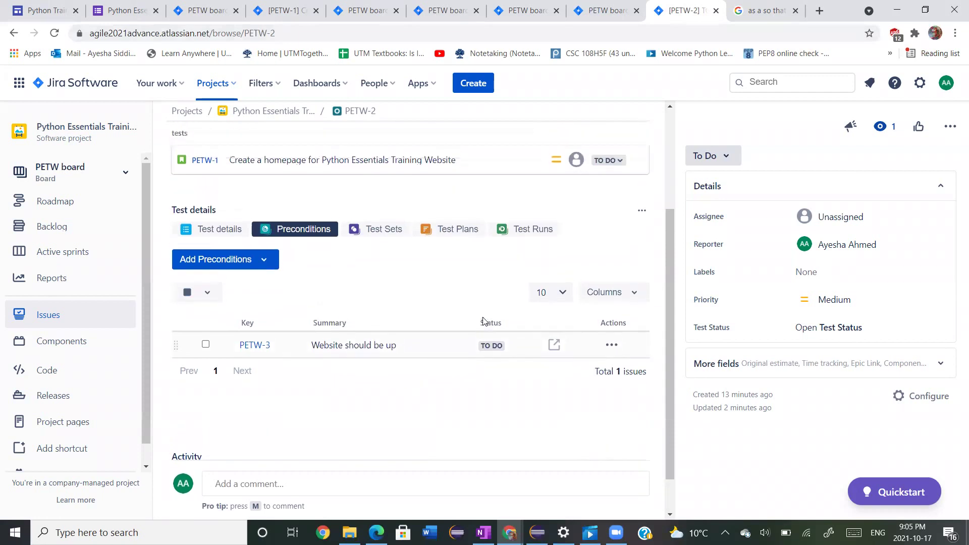
scroll(484, 321, "up", 2)
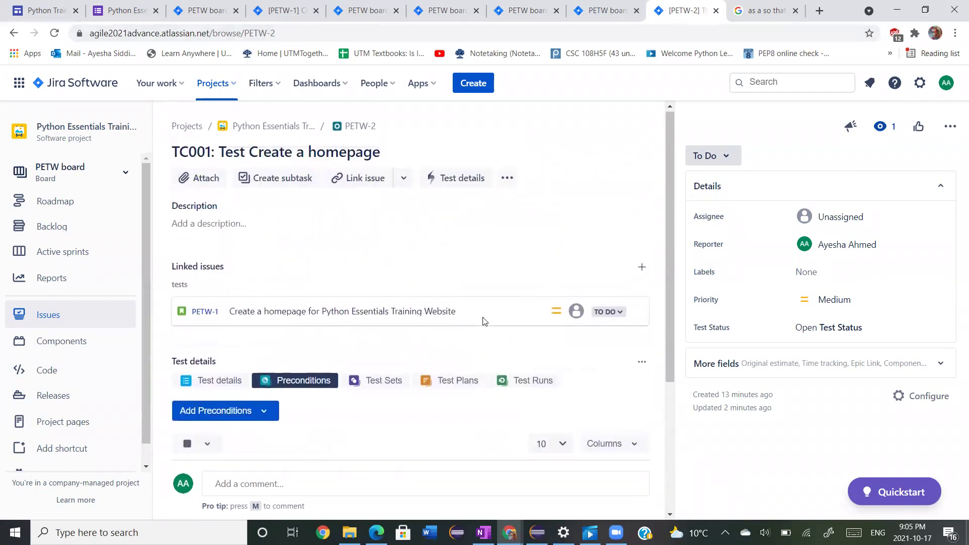
From the backlog, create a Test Execution issue with the summary "TE001: Execution for Sprint 1".
left_click(82, 225)
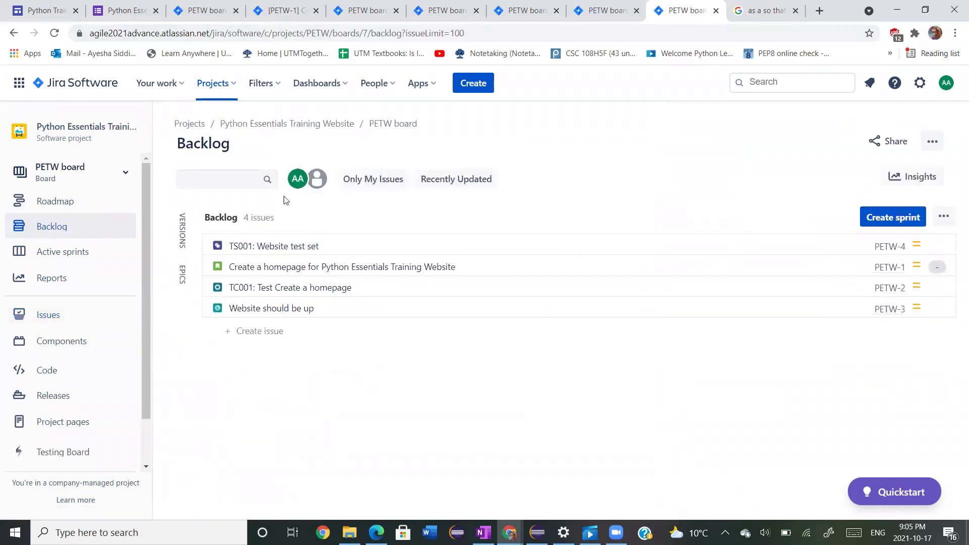
left_click(481, 86)
left_click(358, 207)
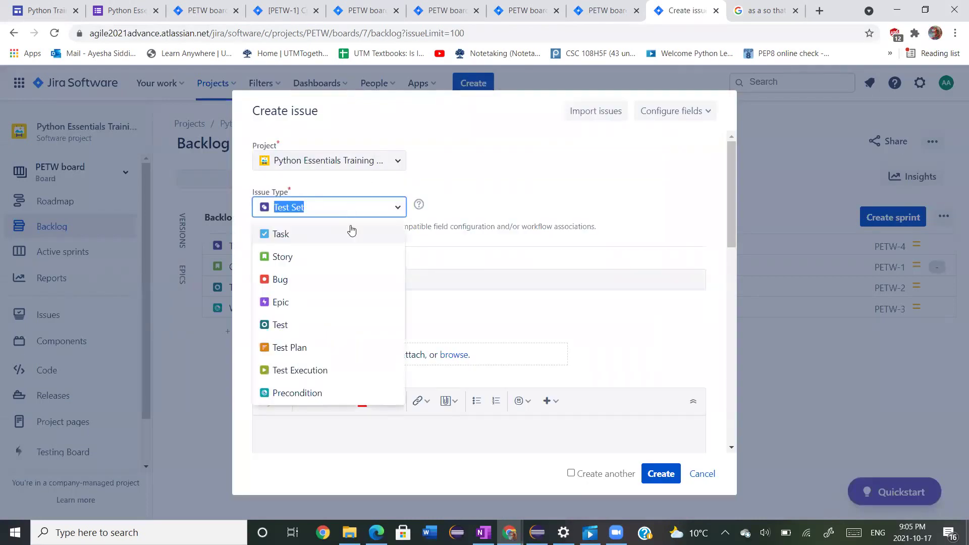
left_click(340, 369)
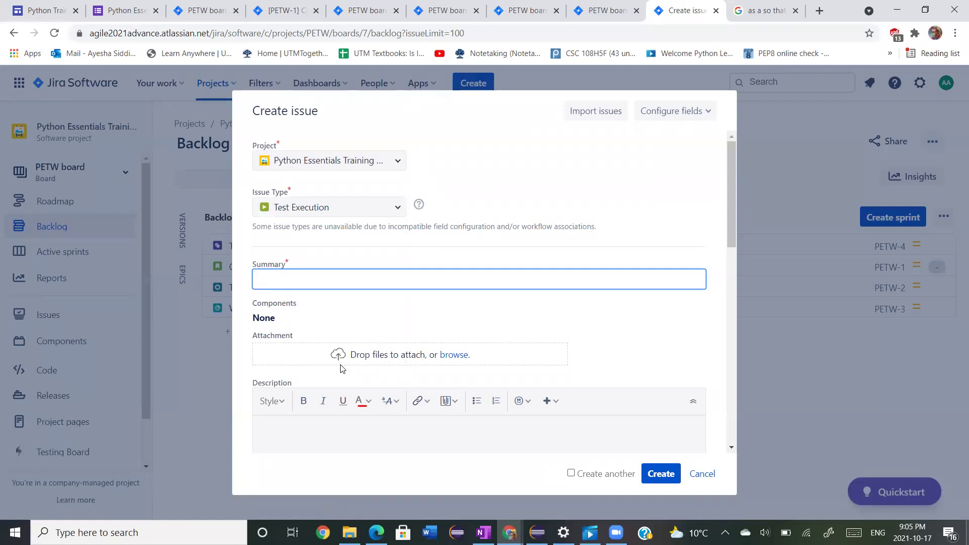
type("E")
left_click(319, 319)
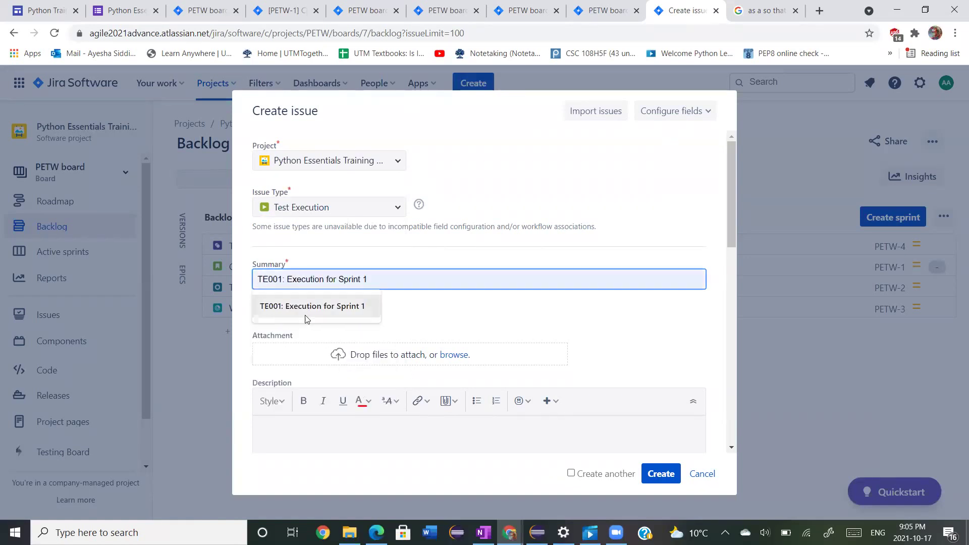
left_click(407, 321)
left_click(381, 272)
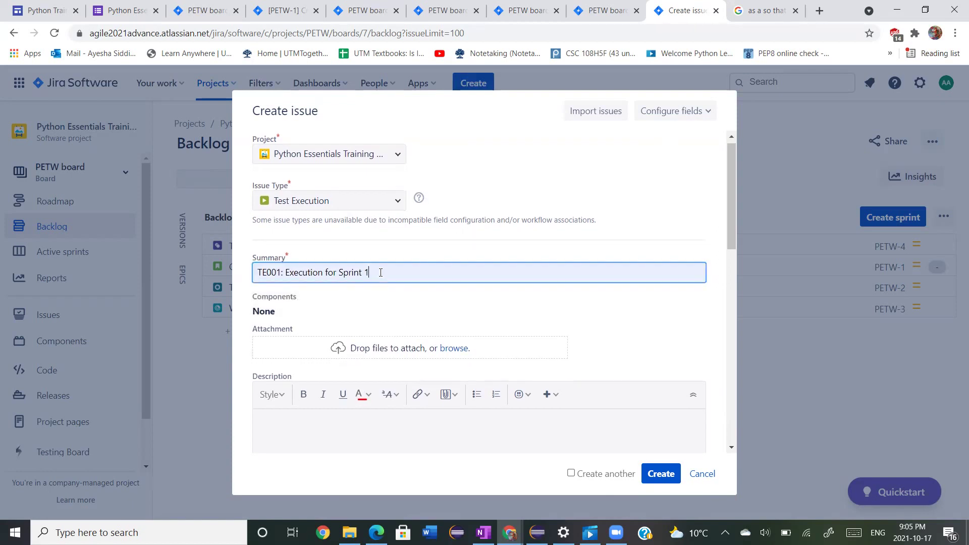
left_click(657, 476)
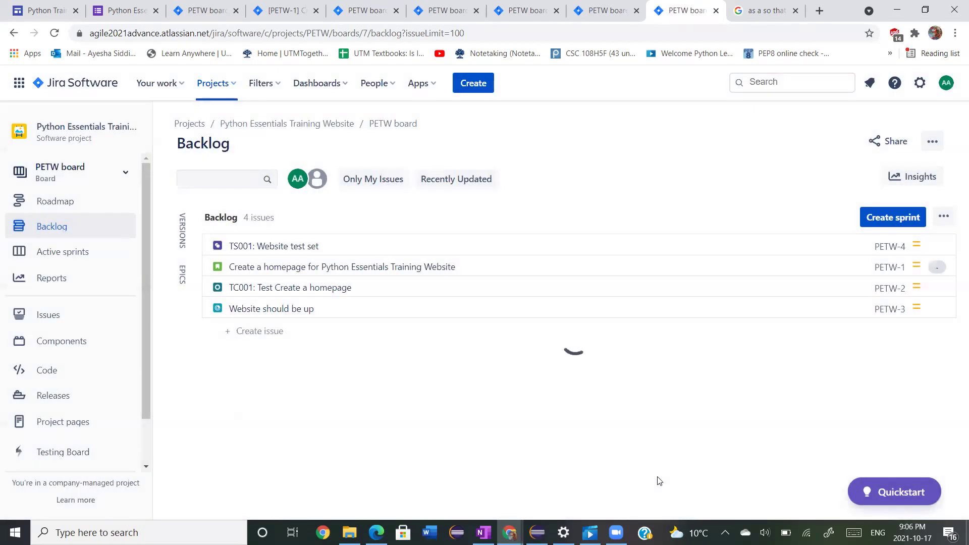
Create a sprint and move the test execution, test set, homepage story, TC001 test and "Website should be up" precondition into it.
left_click(908, 221)
left_click_drag(328, 398, 341, 269)
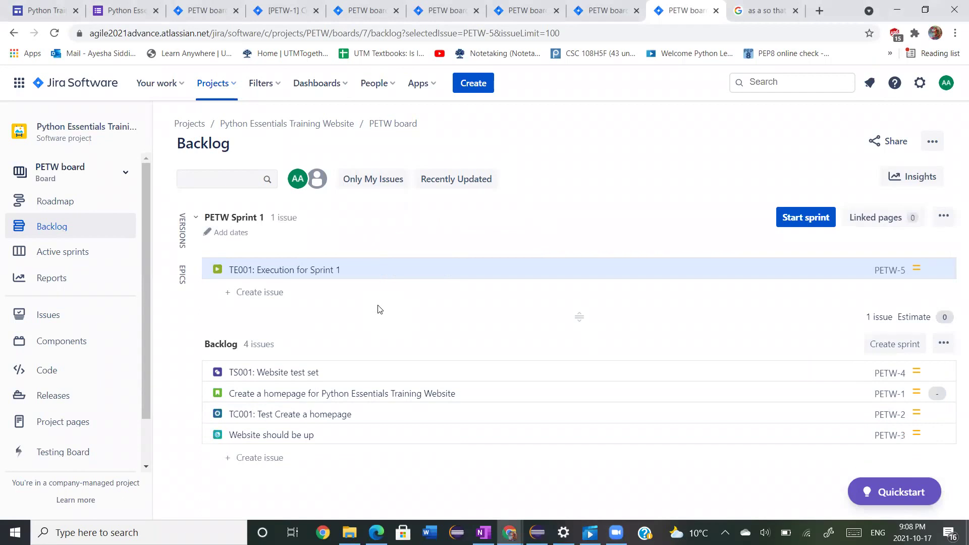
left_click_drag(338, 373, 328, 270)
left_click_drag(324, 391, 325, 289)
left_click_drag(313, 411, 314, 286)
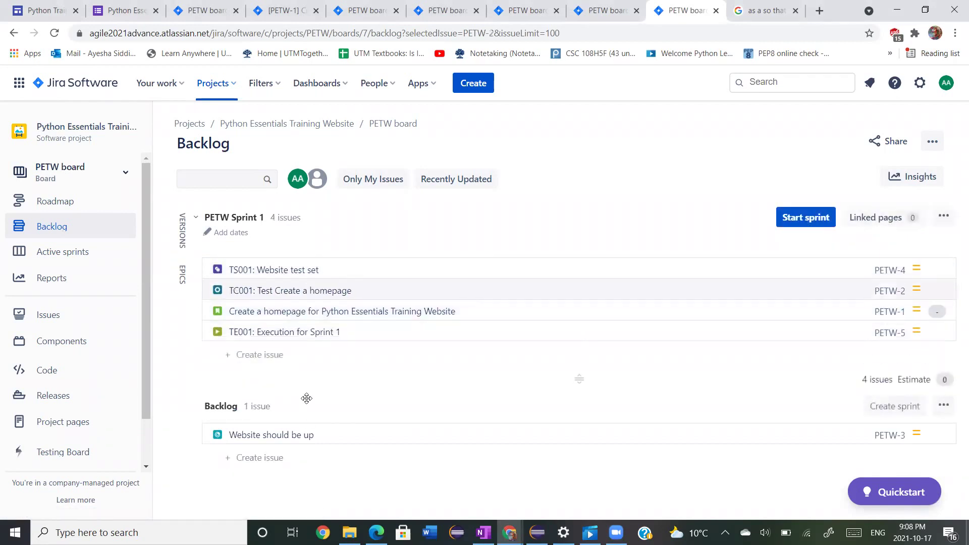
left_click_drag(298, 433, 300, 308)
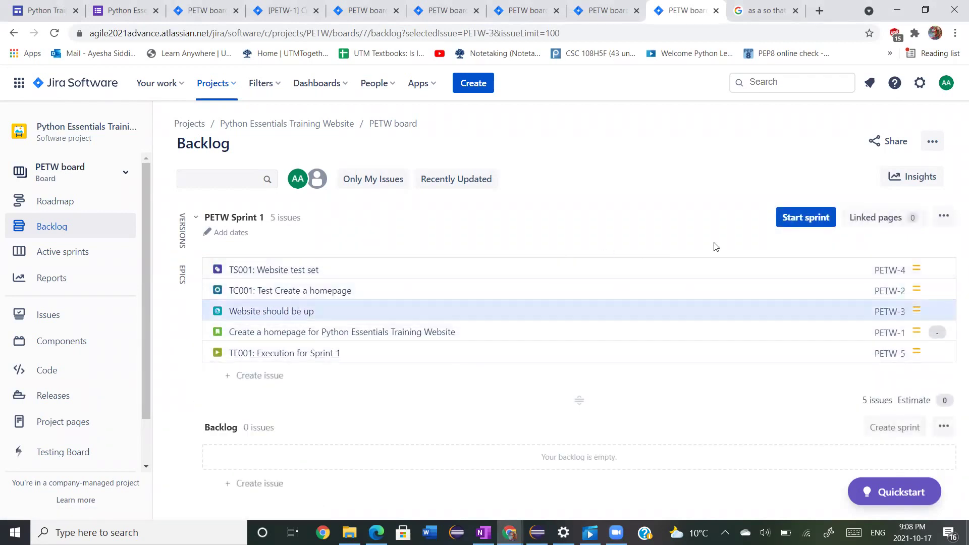
Start PETW Sprint 1 with a 1 week duration and the goal "To create a website with a homepage and sign up button linking to a form".
left_click(797, 222)
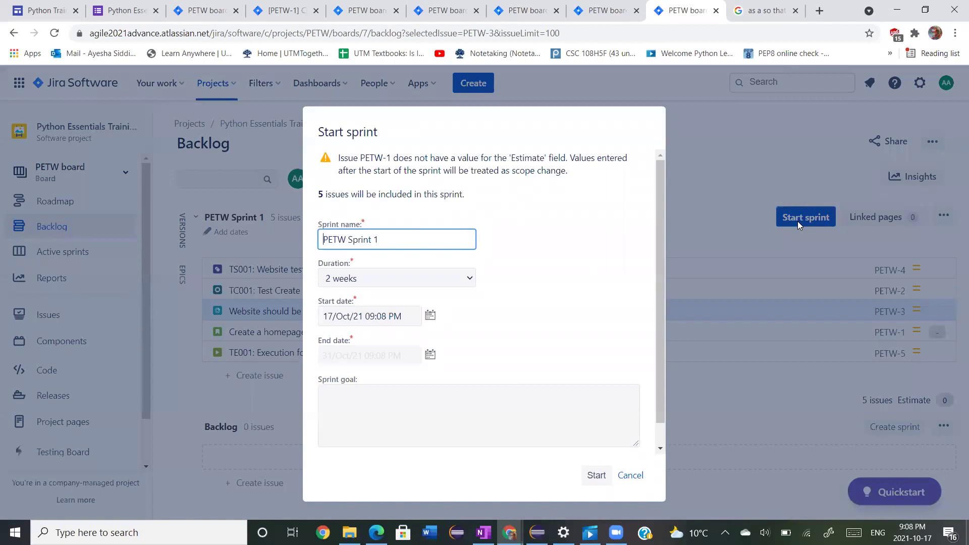
key("Tab")
key("Tab")
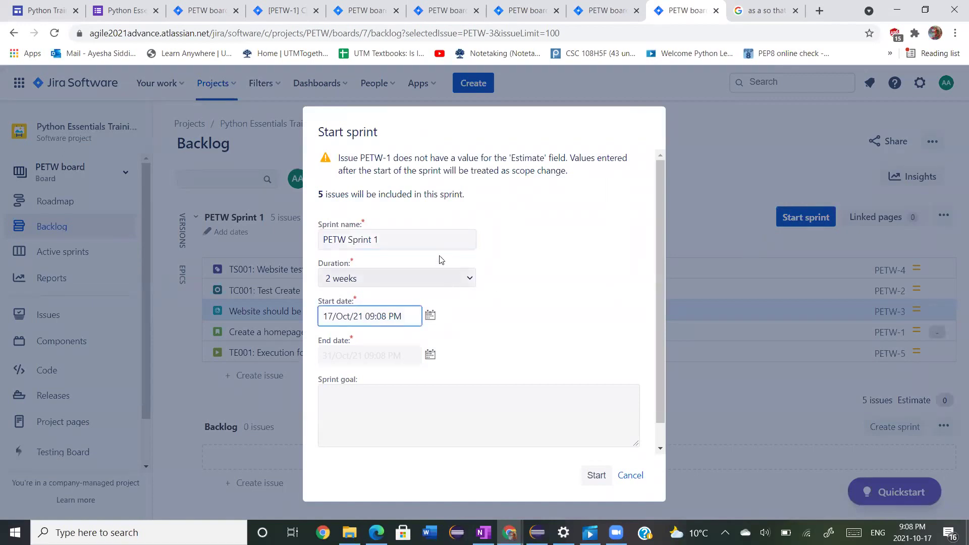
left_click(448, 278)
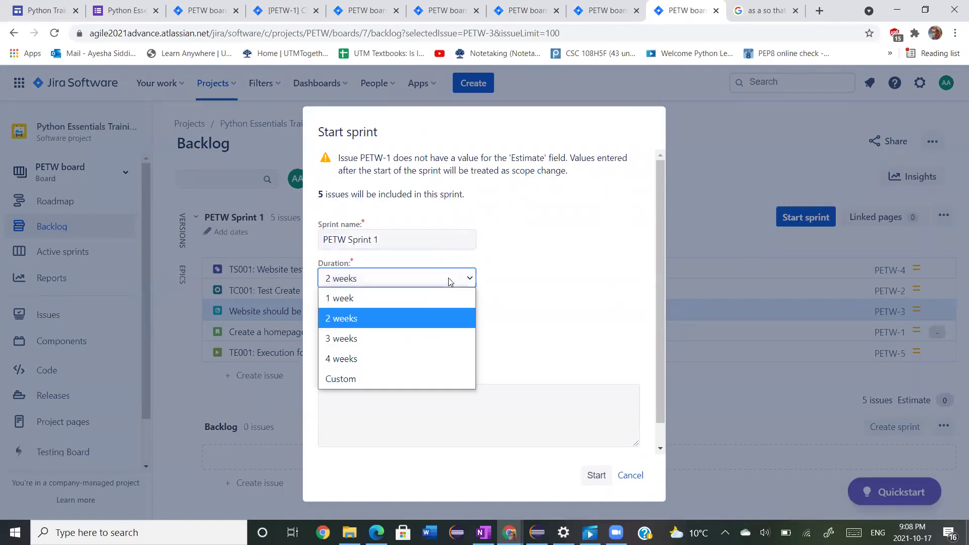
left_click(441, 306)
left_click(433, 395)
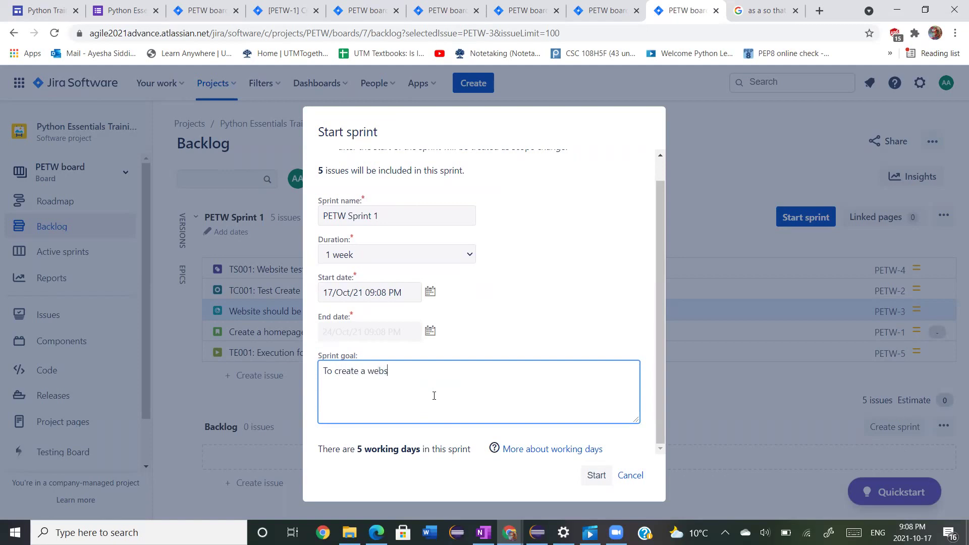
type("To create a website with a homepage and sign up button linking to a form")
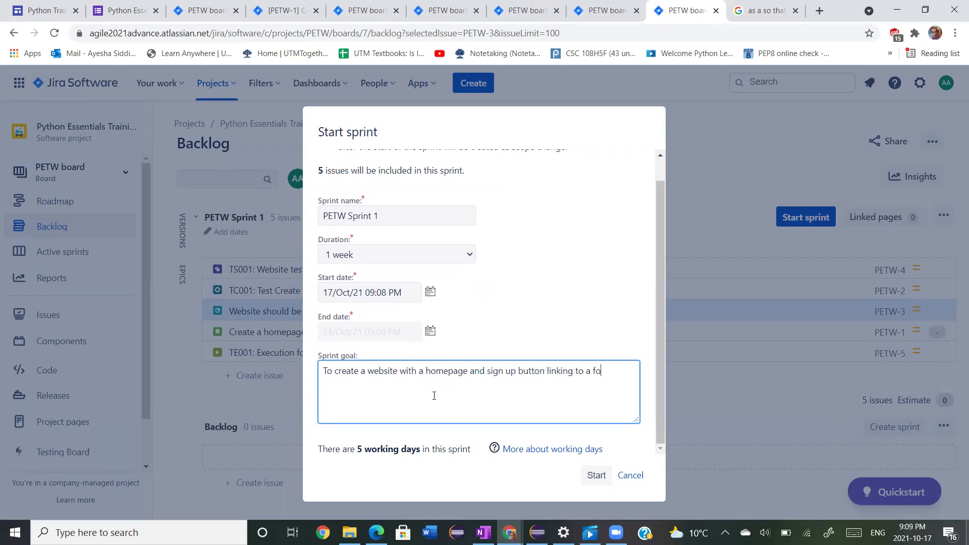
left_click(592, 476)
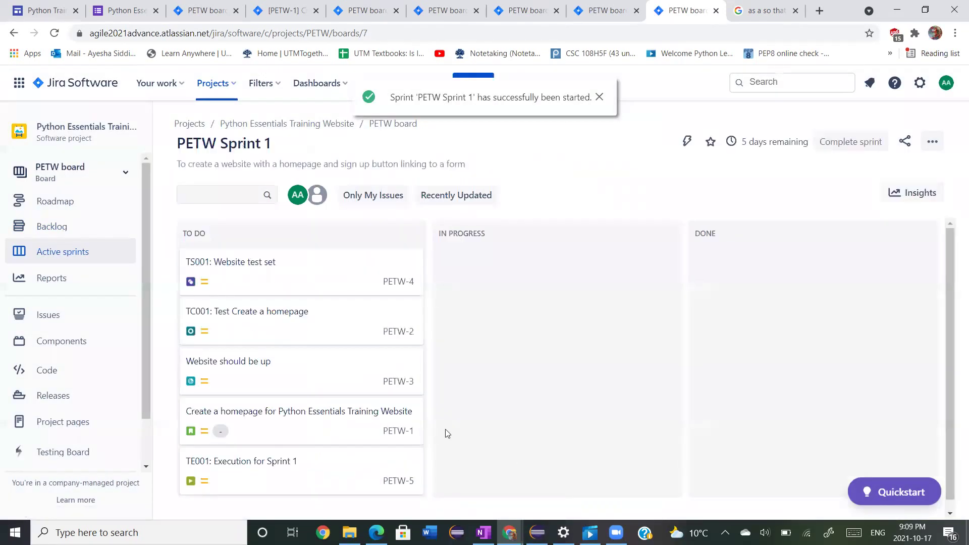
On the active sprint board, move the story "Create a homepage for Python Essentials Training Website" to In Progress.
scroll(380, 248, "down", 1)
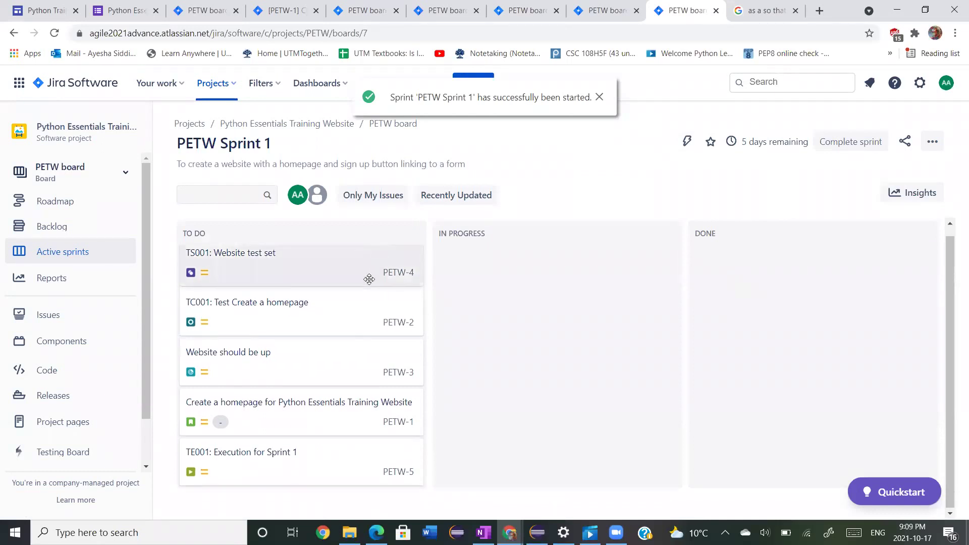
scroll(368, 279, "up", 1)
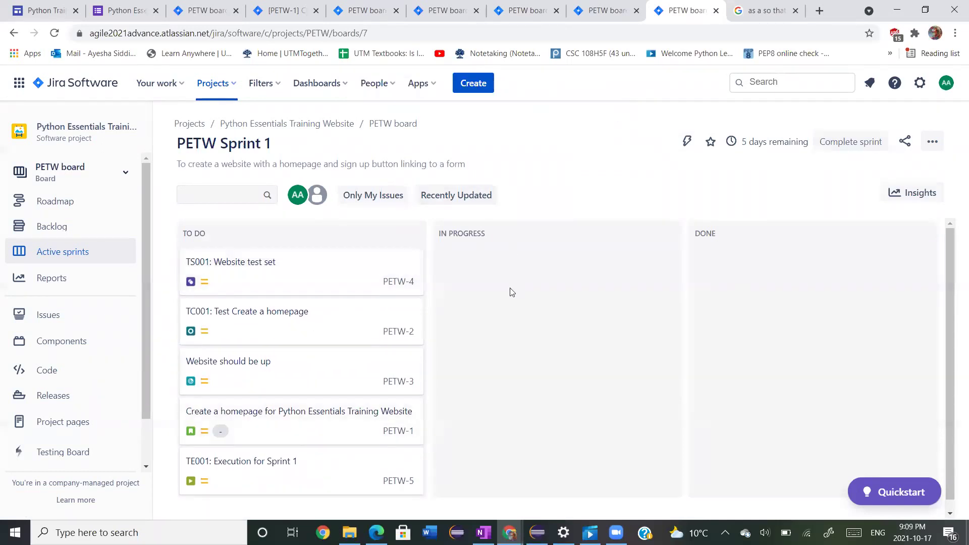
left_click(322, 322)
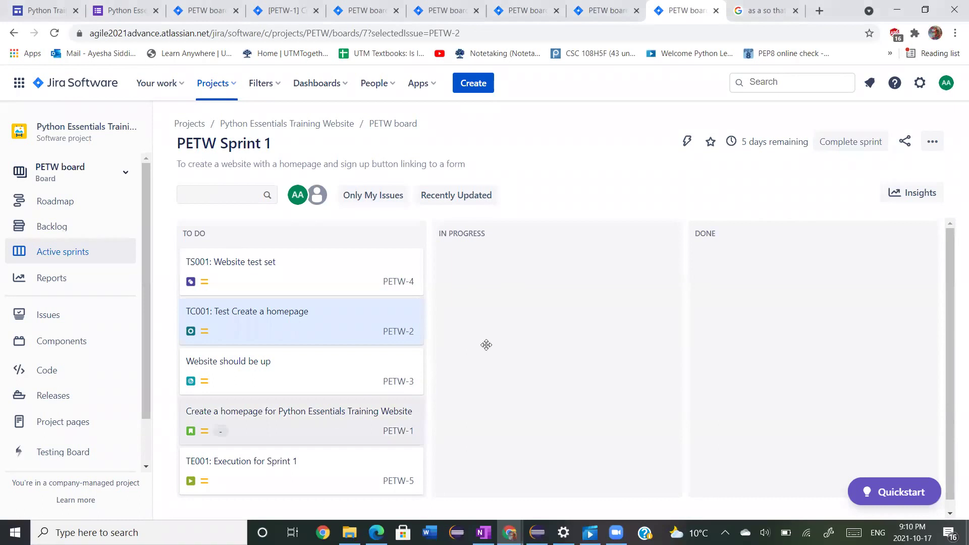
left_click_drag(486, 345, 530, 303)
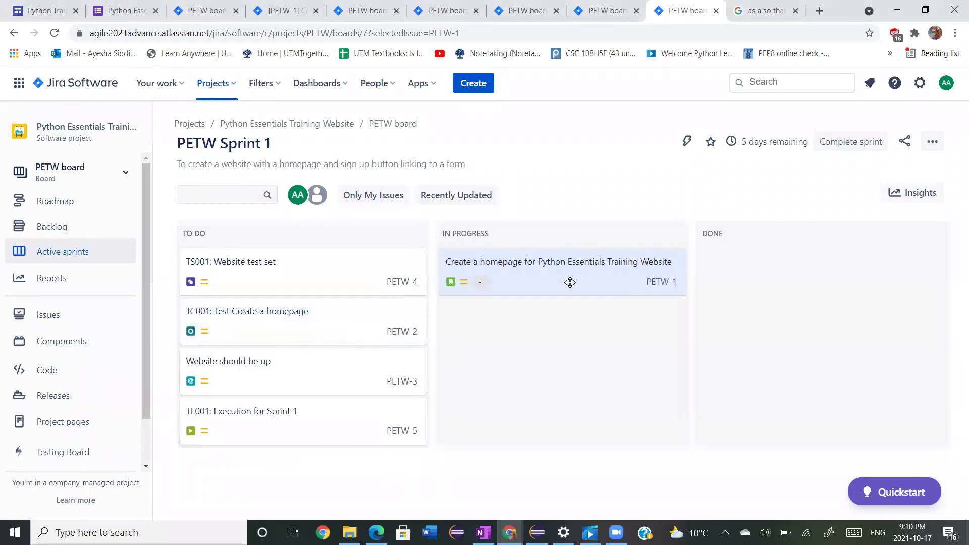
Open the in-progress homepage story, review its description, linked test and test coverage, and close it.
left_click(621, 265)
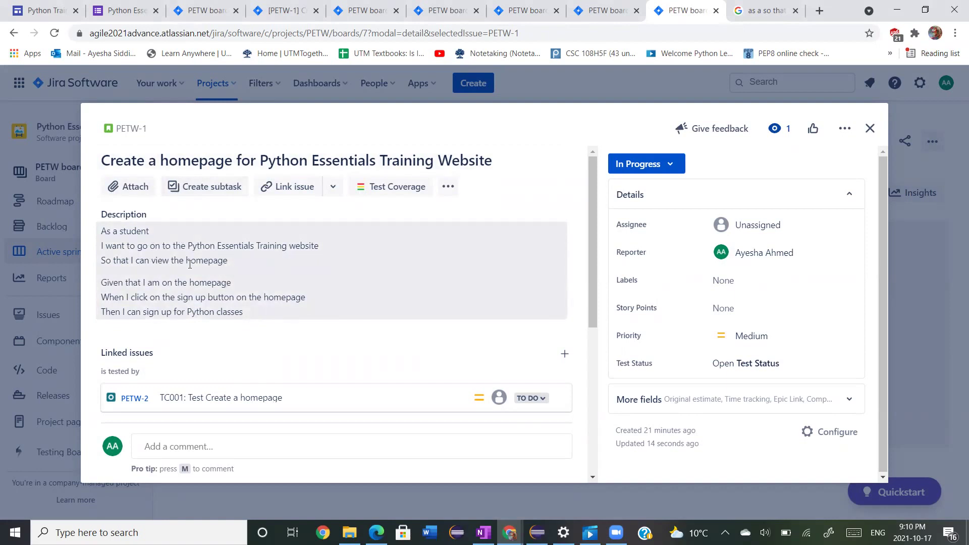
scroll(187, 291, "down", 1)
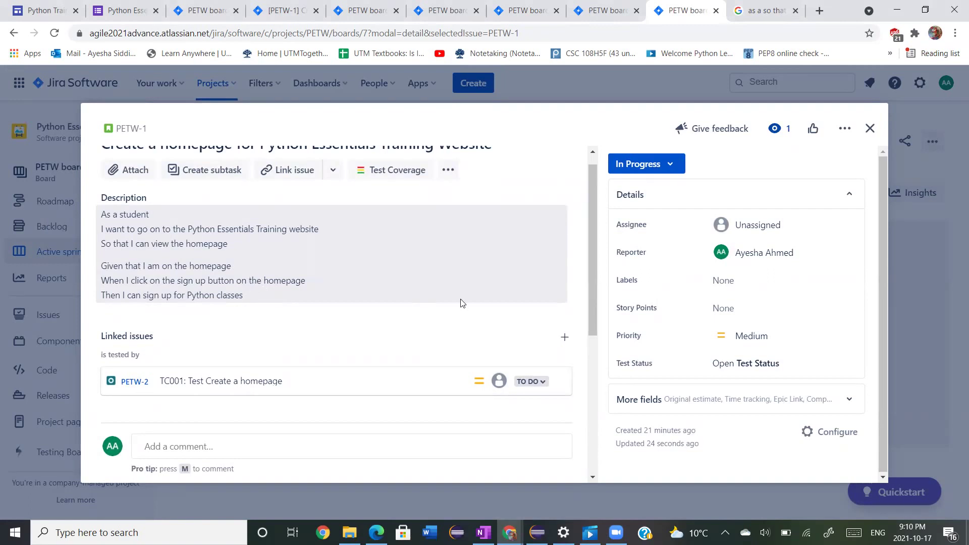
scroll(461, 304, "down", 3)
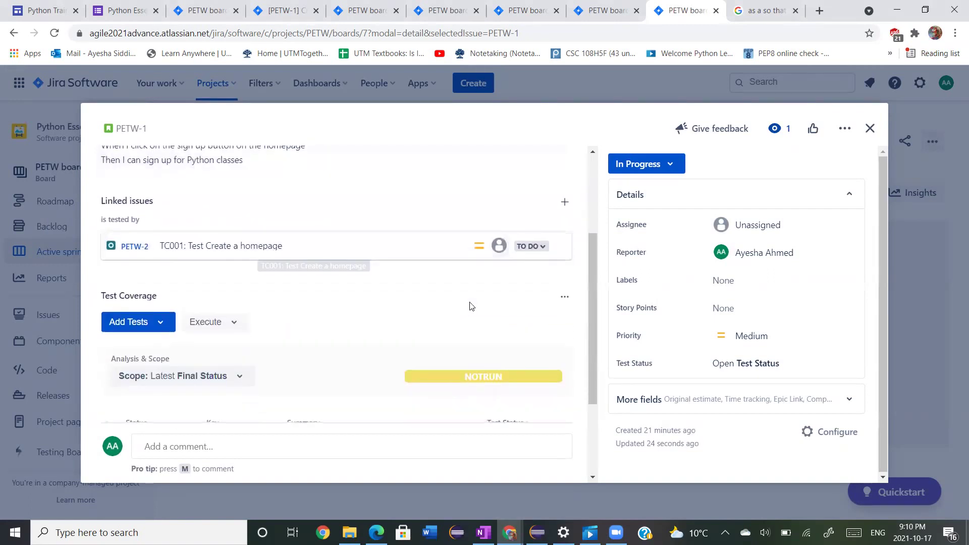
scroll(469, 305, "down", 3)
scroll(469, 306, "up", 5)
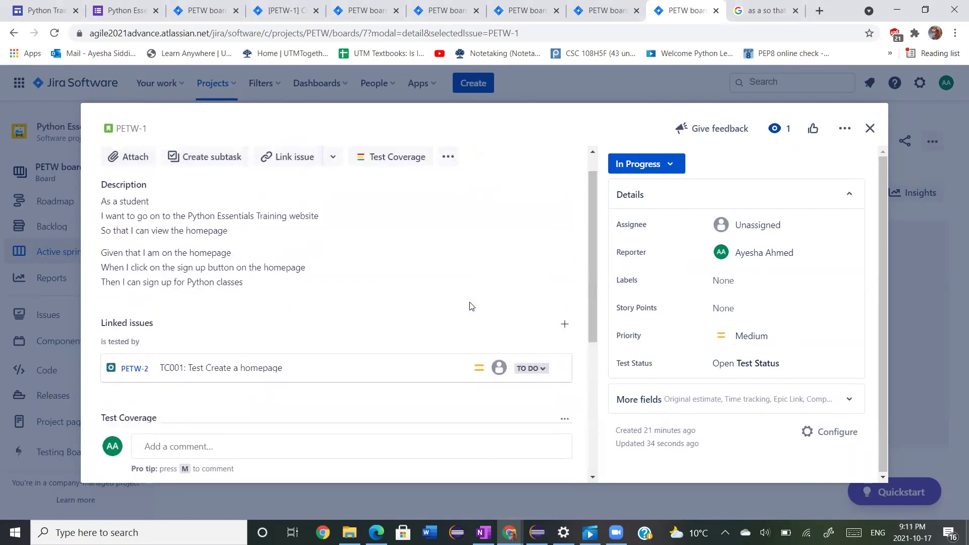
scroll(469, 306, "up", 1)
left_click(870, 128)
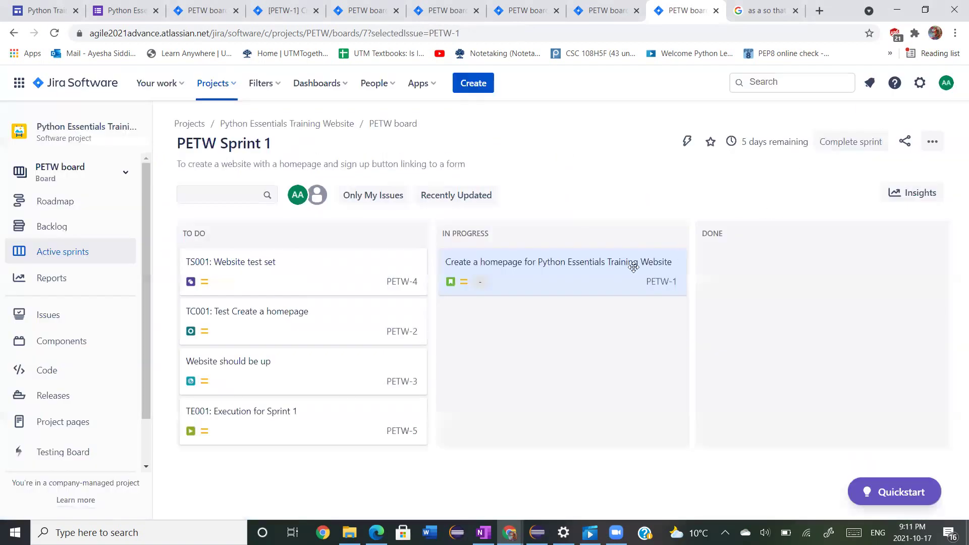
Move the homepage story to Done, and move the TC001 test through In Progress to Done.
left_click_drag(561, 280, 751, 274)
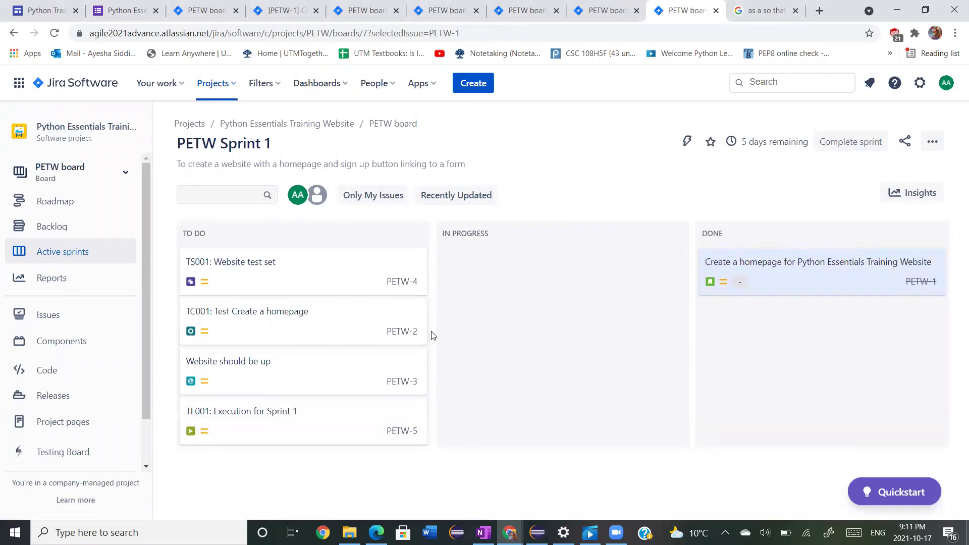
left_click_drag(342, 326, 550, 303)
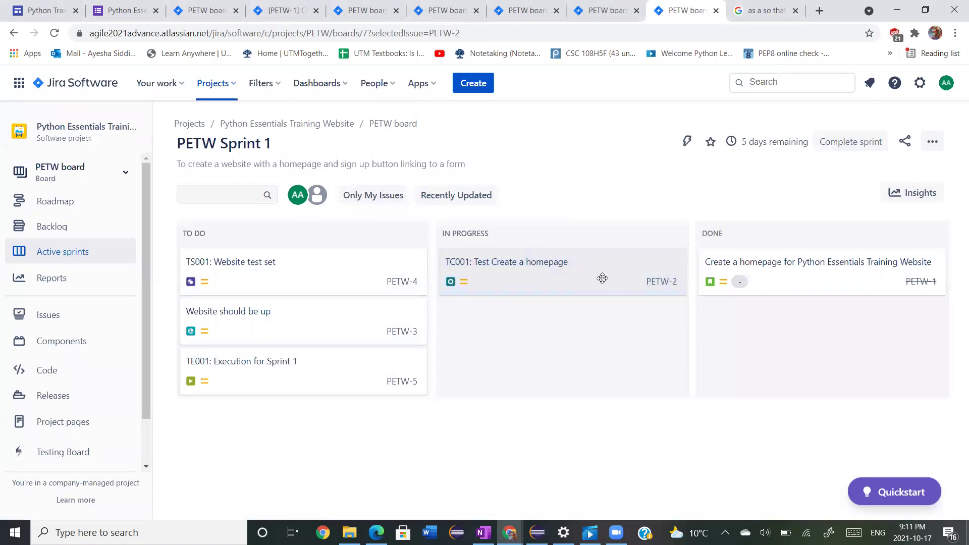
left_click_drag(565, 282, 787, 313)
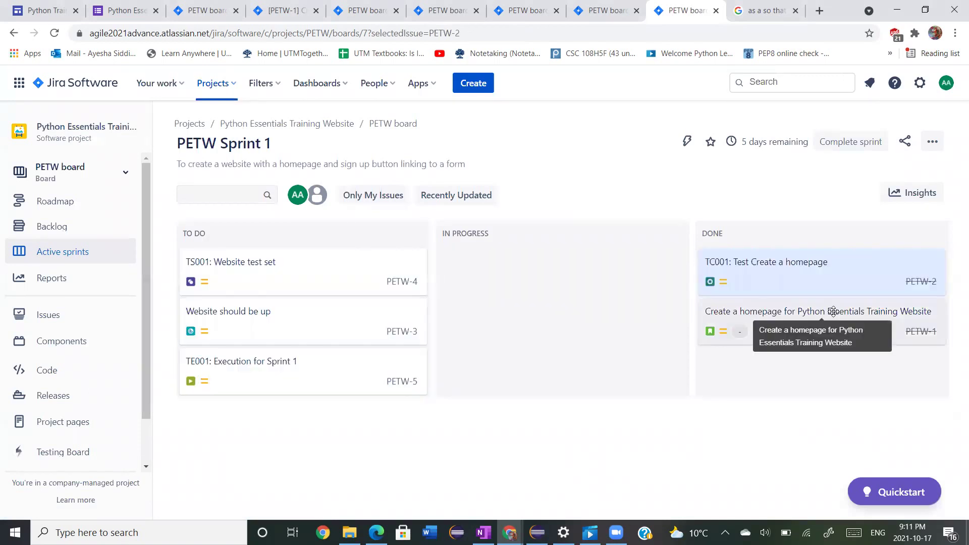
Move the precondition "Website should be up" through In Progress to Done, and move the TS001 test set to Done.
left_click_drag(311, 329, 528, 327)
left_click_drag(543, 275, 810, 328)
left_click_drag(380, 279, 772, 264)
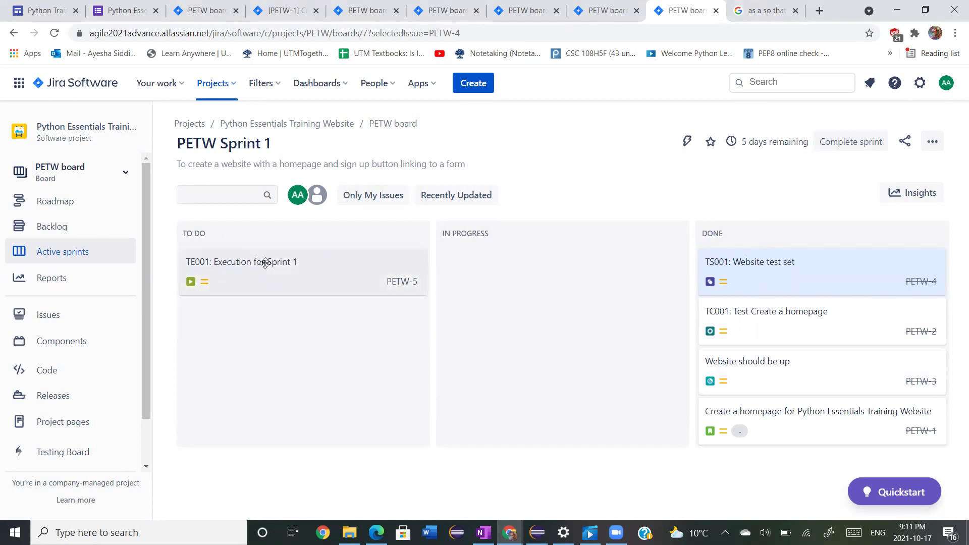
Move TE001: Execution for Sprint 1 to In Progress and add the existing test PETW-2 to it.
left_click_drag(285, 281, 550, 290)
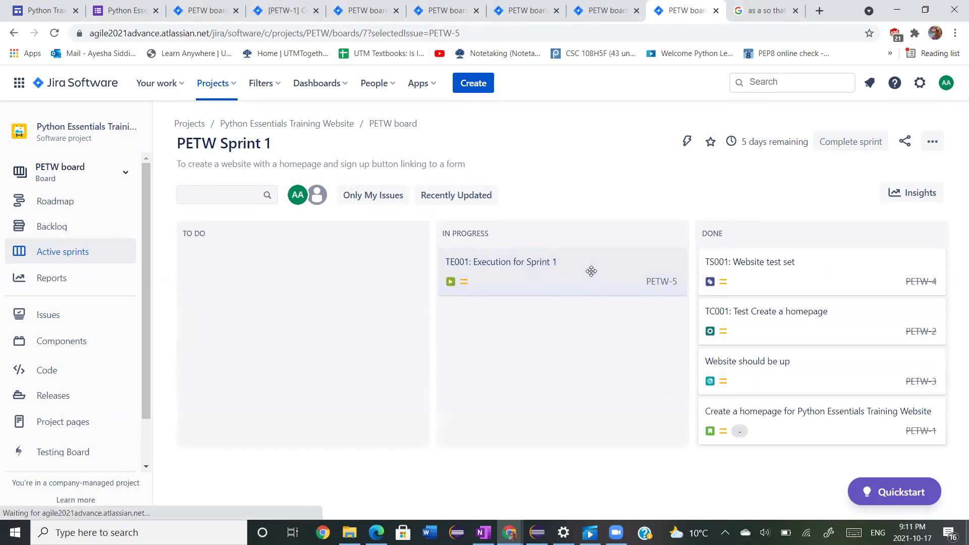
left_click(652, 285)
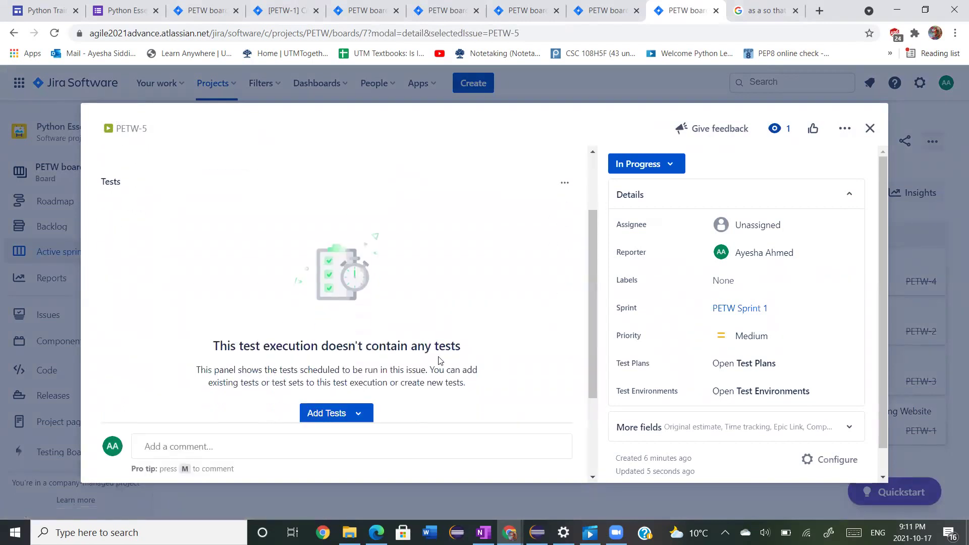
scroll(439, 361, "down", 3)
left_click(335, 367)
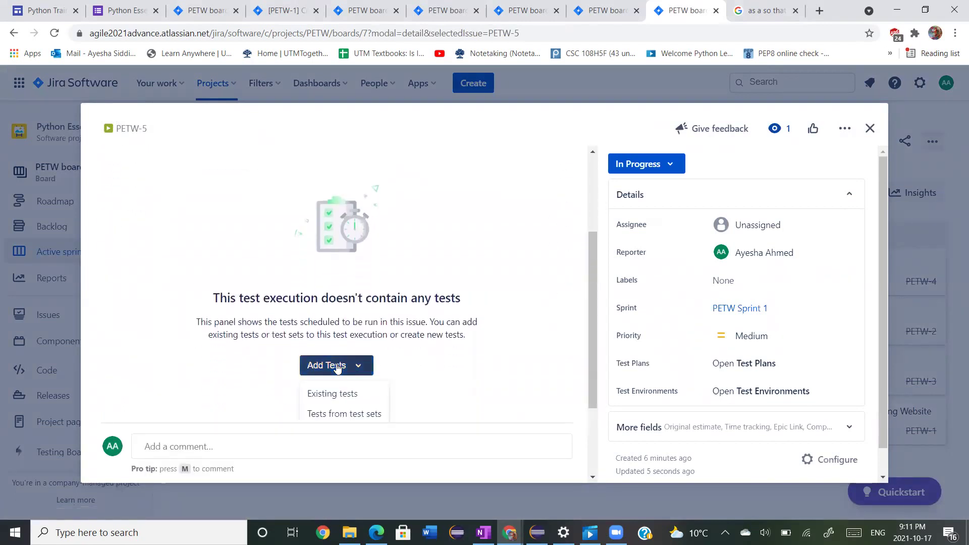
left_click(338, 394)
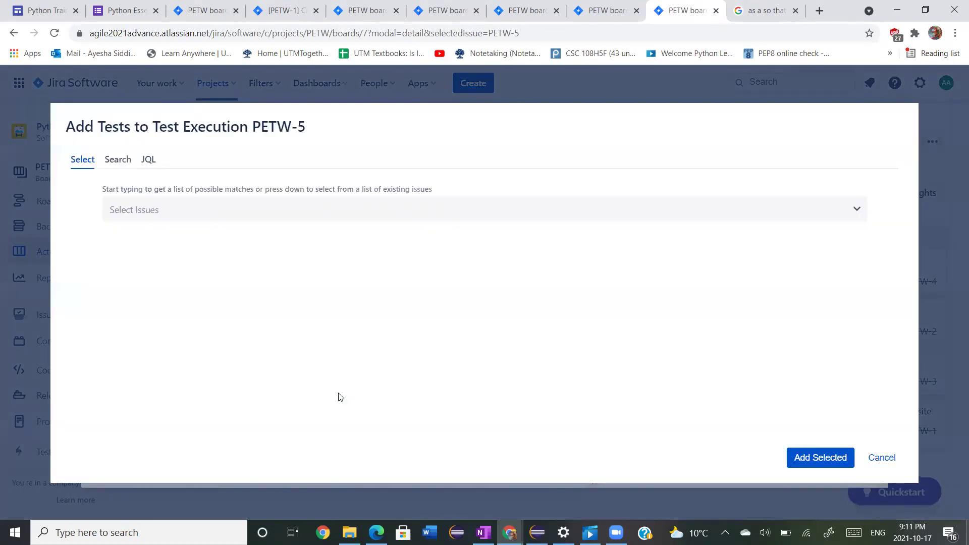
left_click(370, 213)
left_click(288, 262)
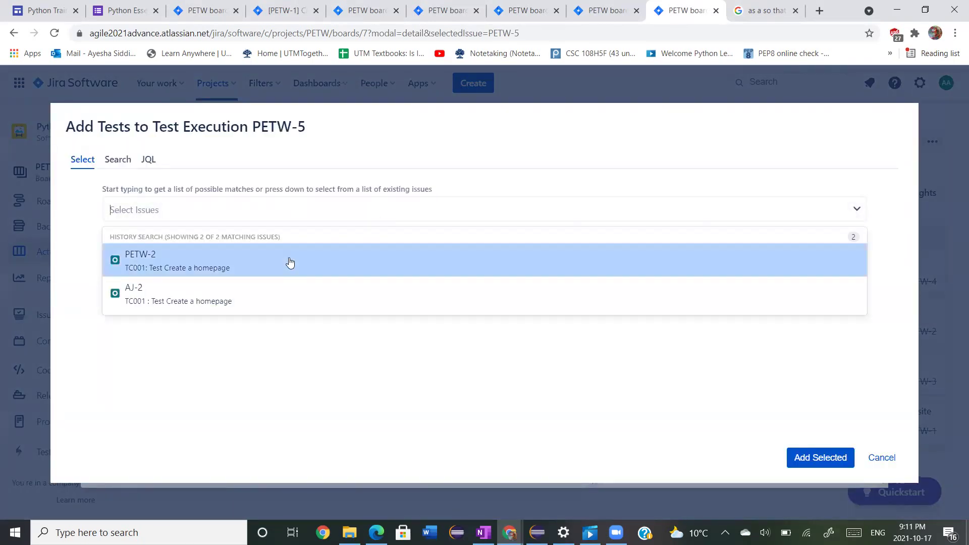
left_click(790, 458)
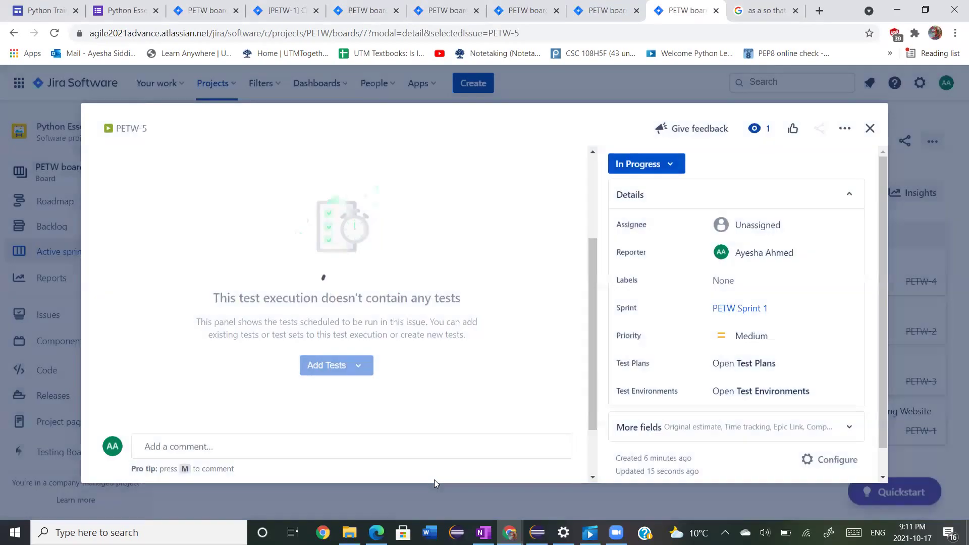
Execute the TC001 test from the test execution, setting steps 1 and 2 each to Executing and finally Passed.
scroll(487, 385, "down", 3)
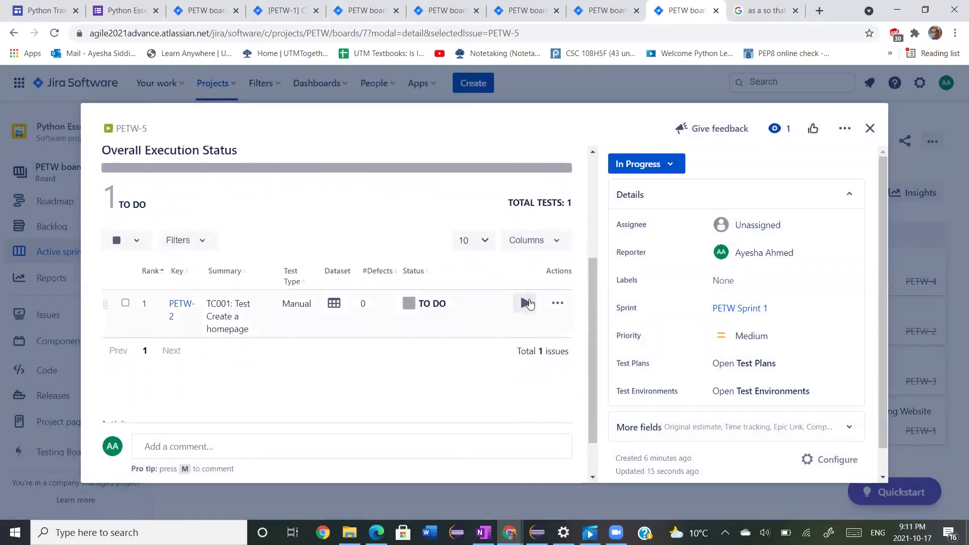
left_click(526, 302)
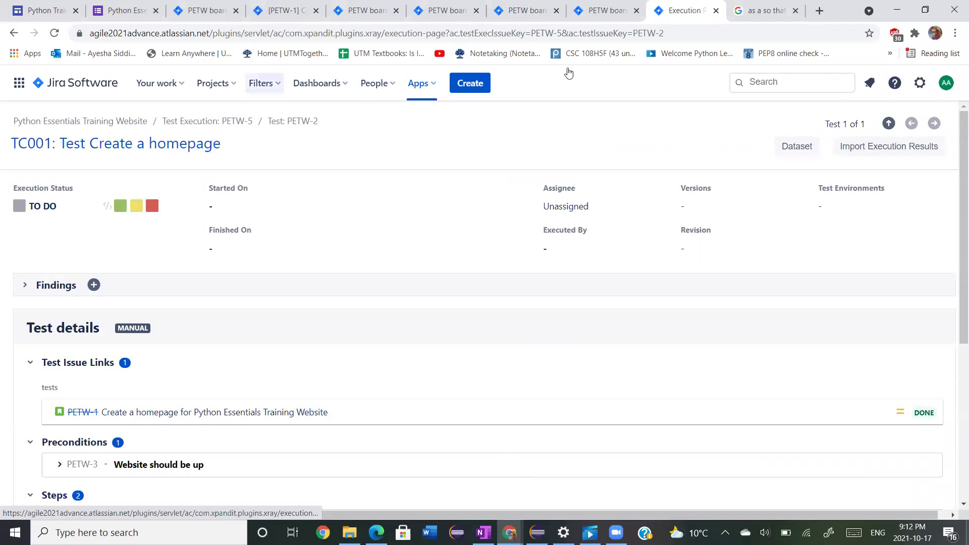
scroll(585, 299, "down", 5)
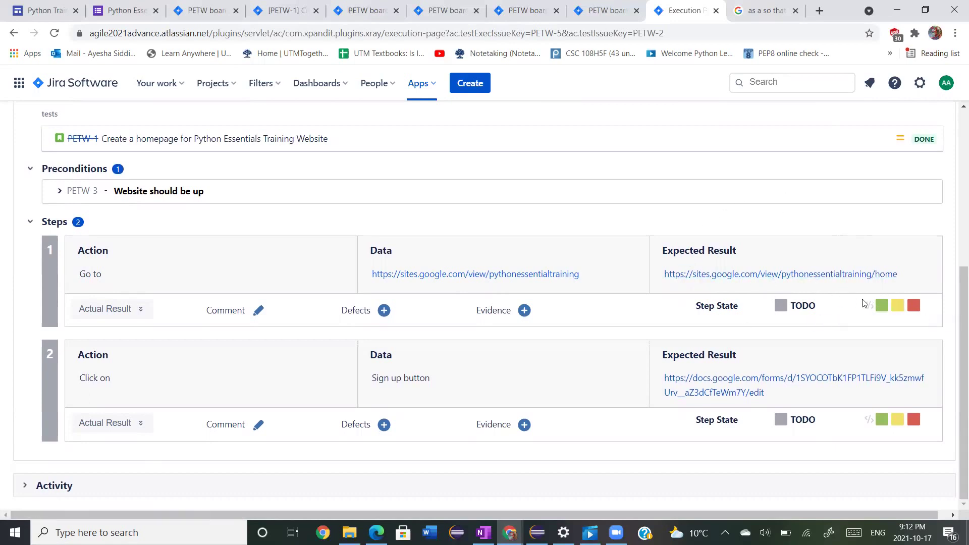
left_click(897, 306)
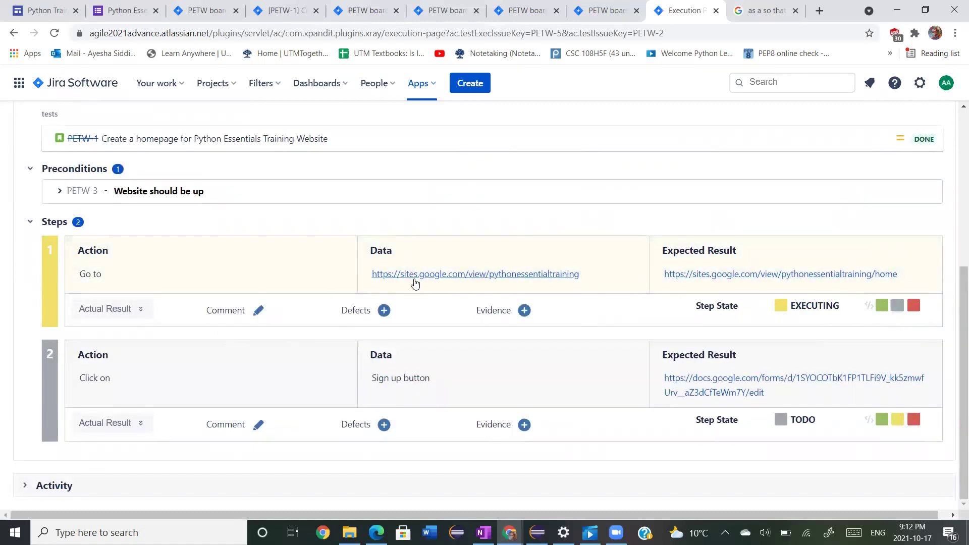
left_click(881, 306)
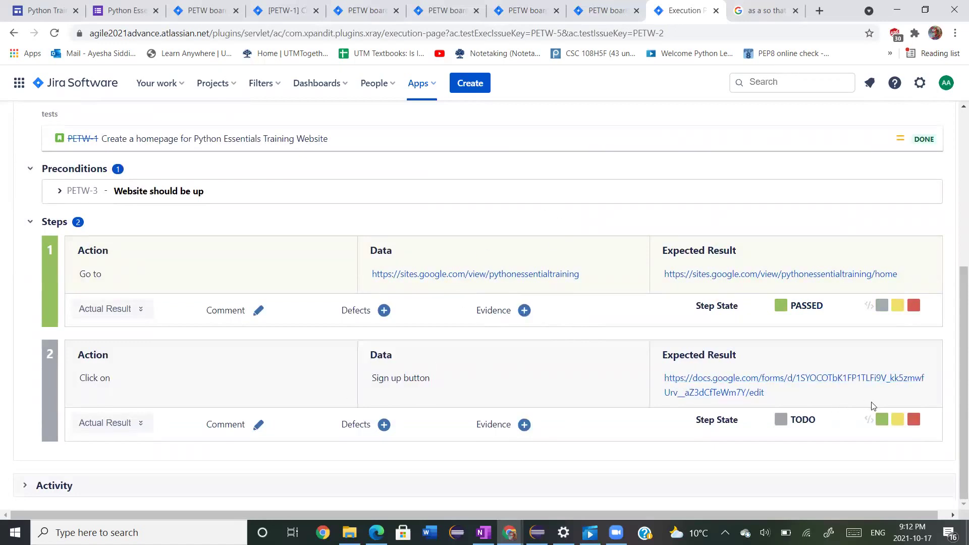
left_click(897, 420)
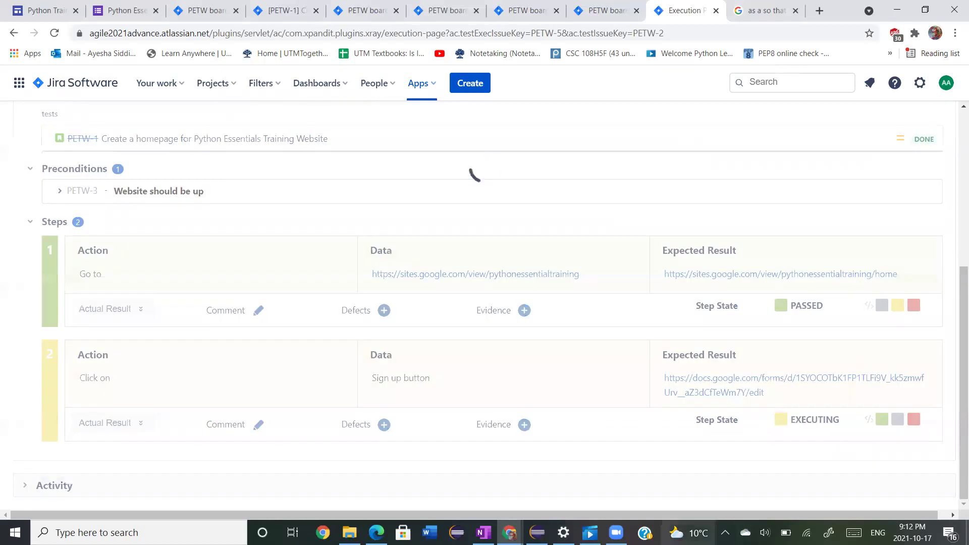
mouse_move(686, 532)
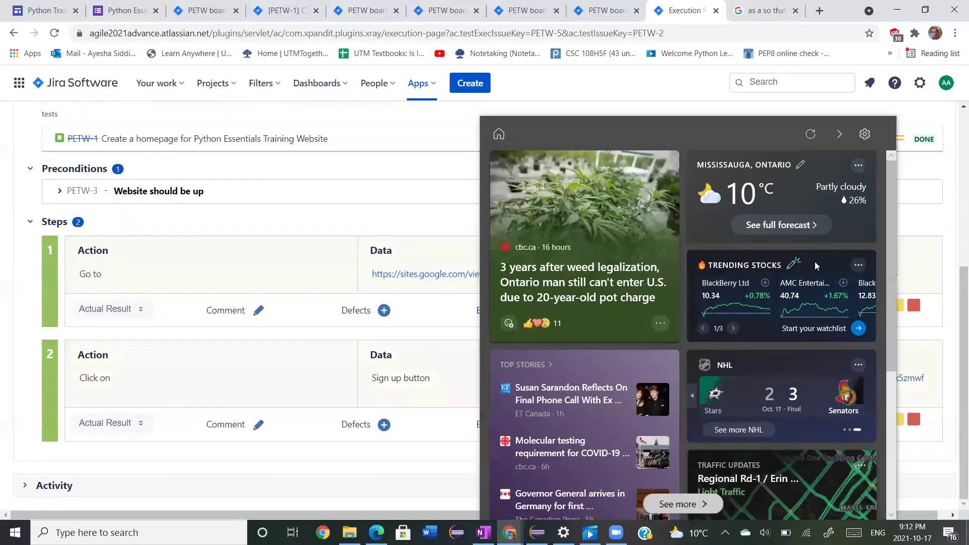
Back on the active sprint board, review the overall execution status of TE001 and move it to Done.
left_click(606, 10)
left_click(72, 258)
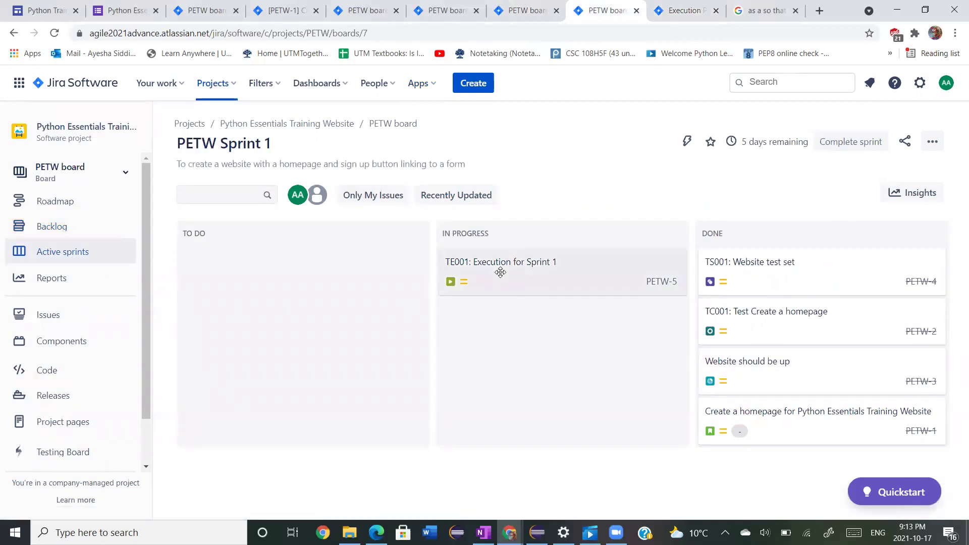
left_click(500, 272)
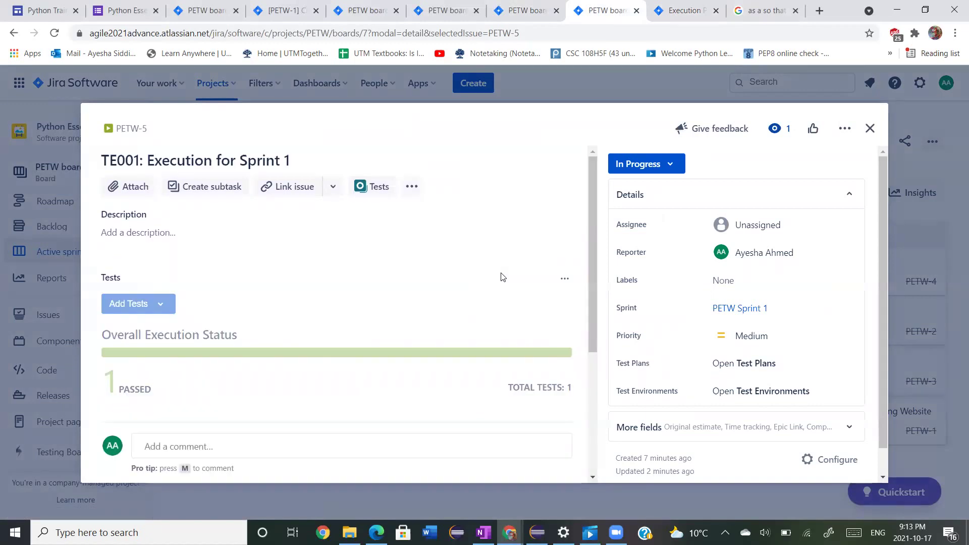
scroll(502, 277, "down", 1)
scroll(452, 387, "down", 2)
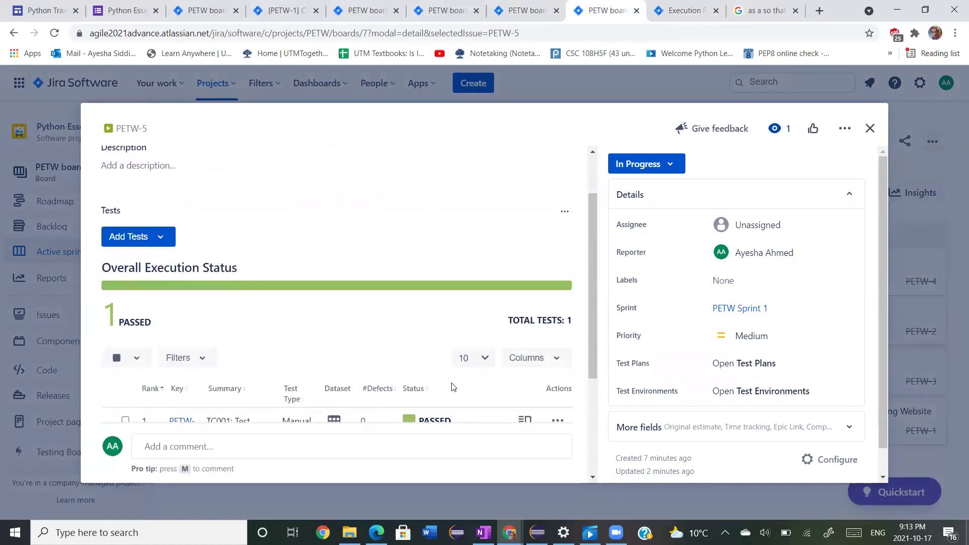
scroll(452, 387, "down", 2)
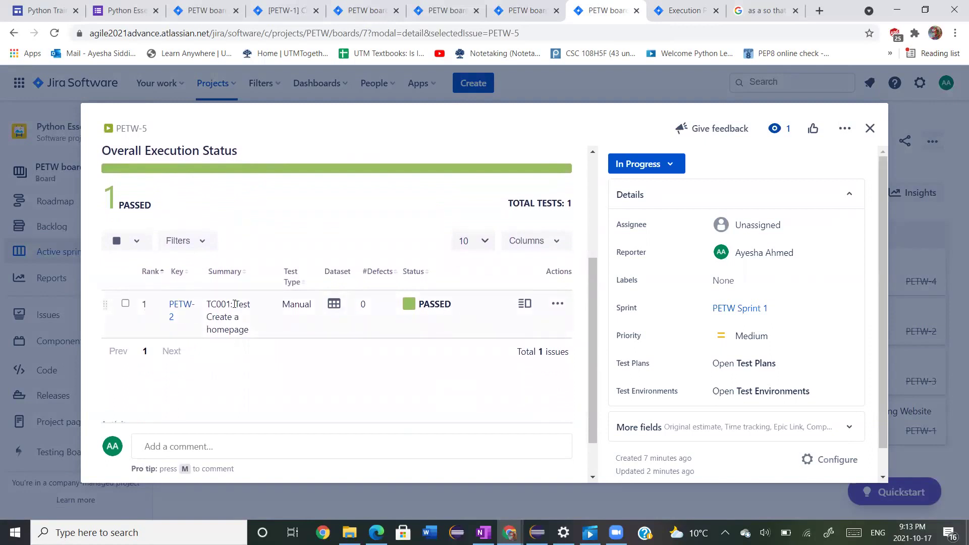
scroll(302, 338, "up", 2)
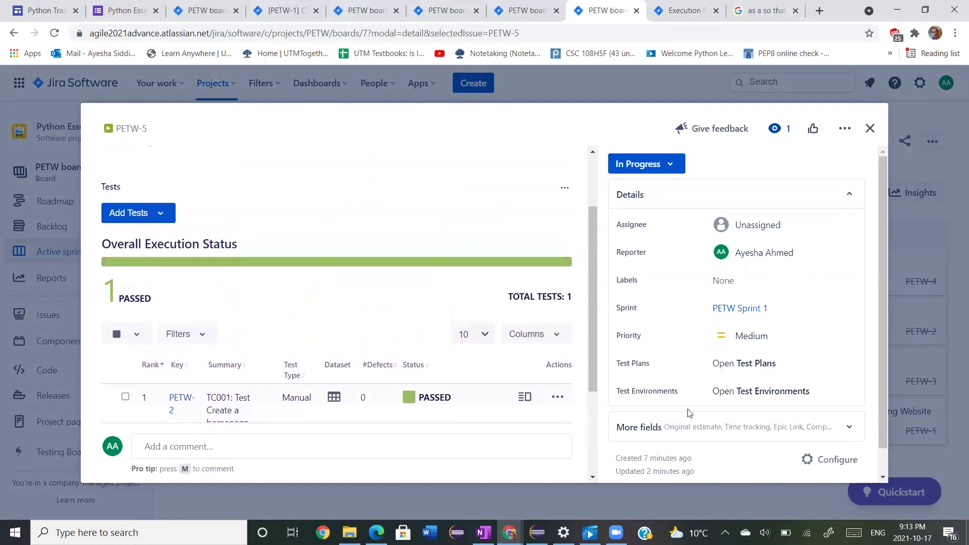
left_click(869, 127)
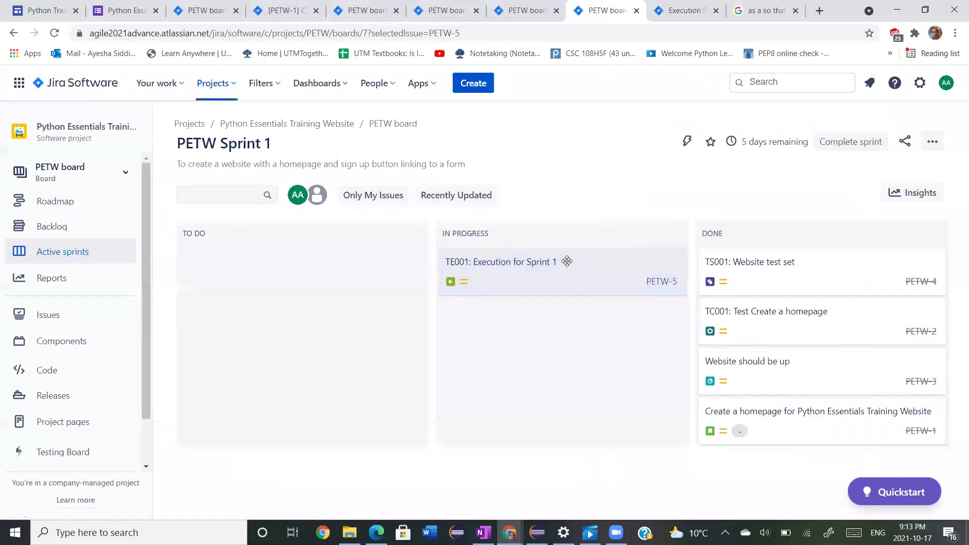
left_click_drag(543, 273, 800, 275)
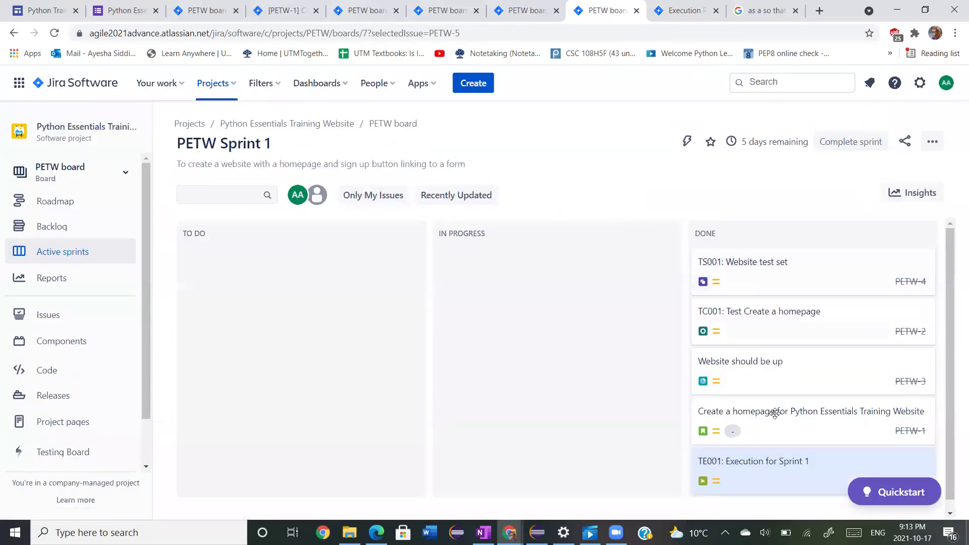